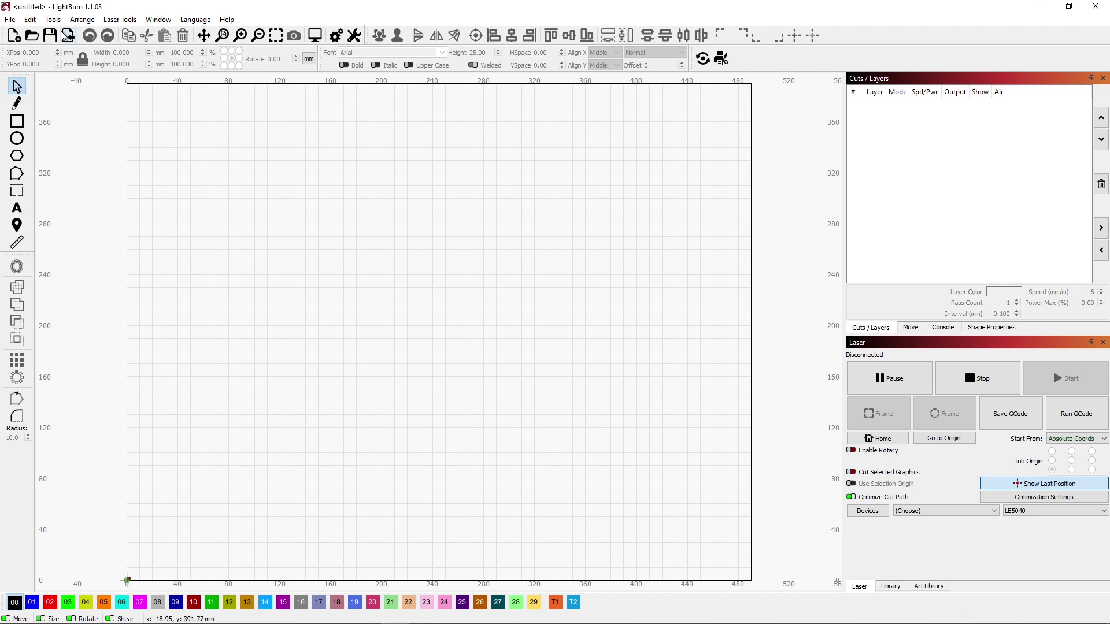
# Open the 108 Template project from the Coasters folder.
pyautogui.click(32, 36)
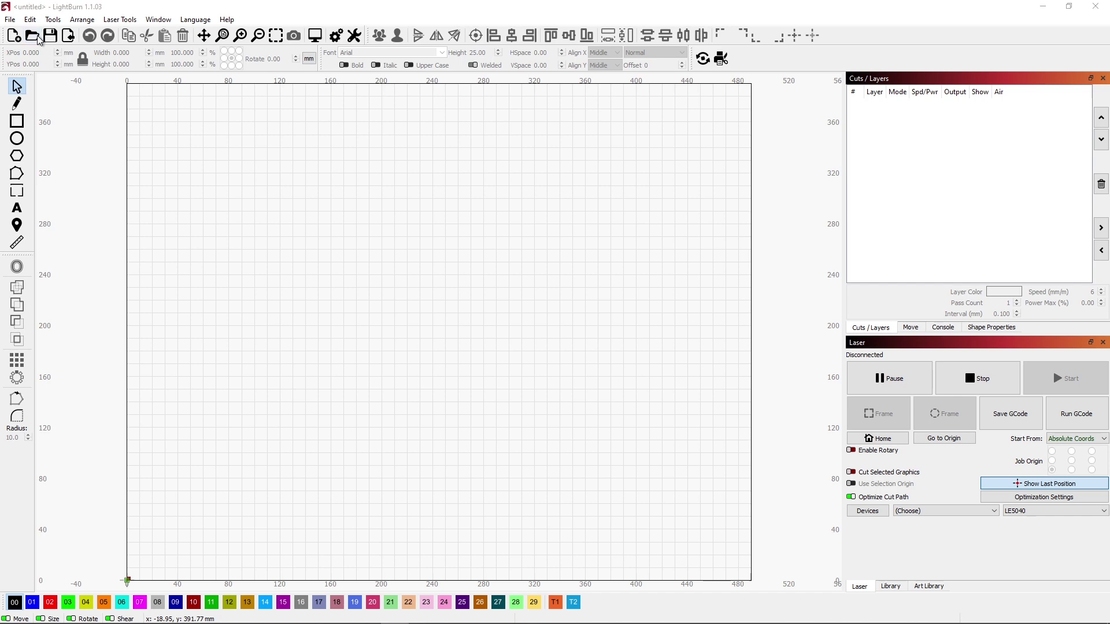
pyautogui.doubleClick(263, 111)
pyautogui.click(268, 115)
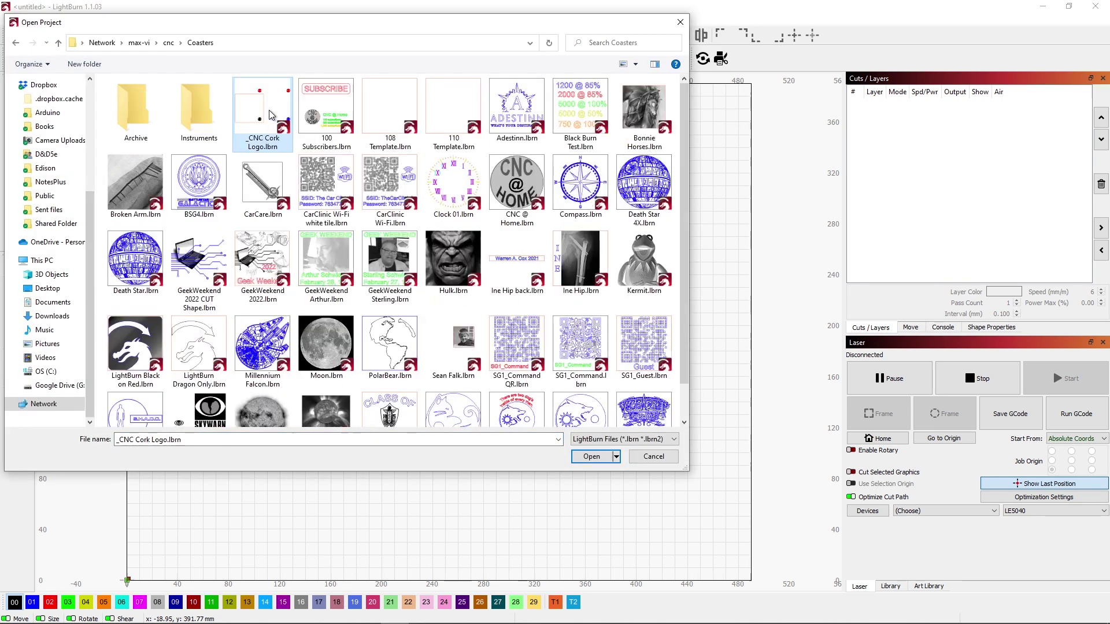
pyautogui.doubleClick(405, 110)
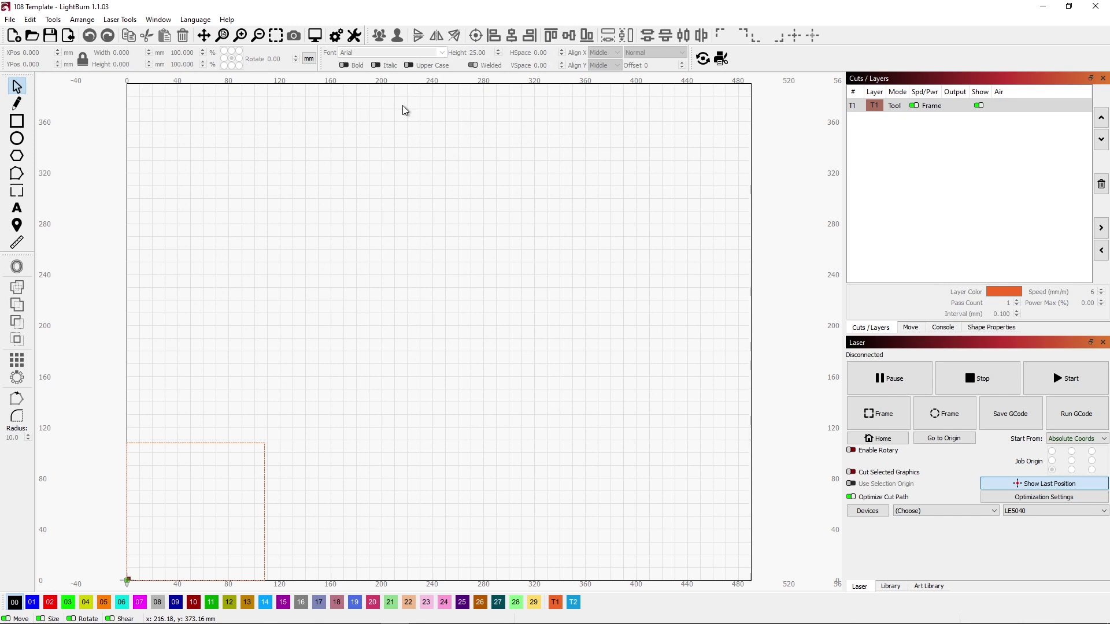
# Import the airplane line-art image and move it toward the work area centre.
pyautogui.hotkey('ctrl', 'v')
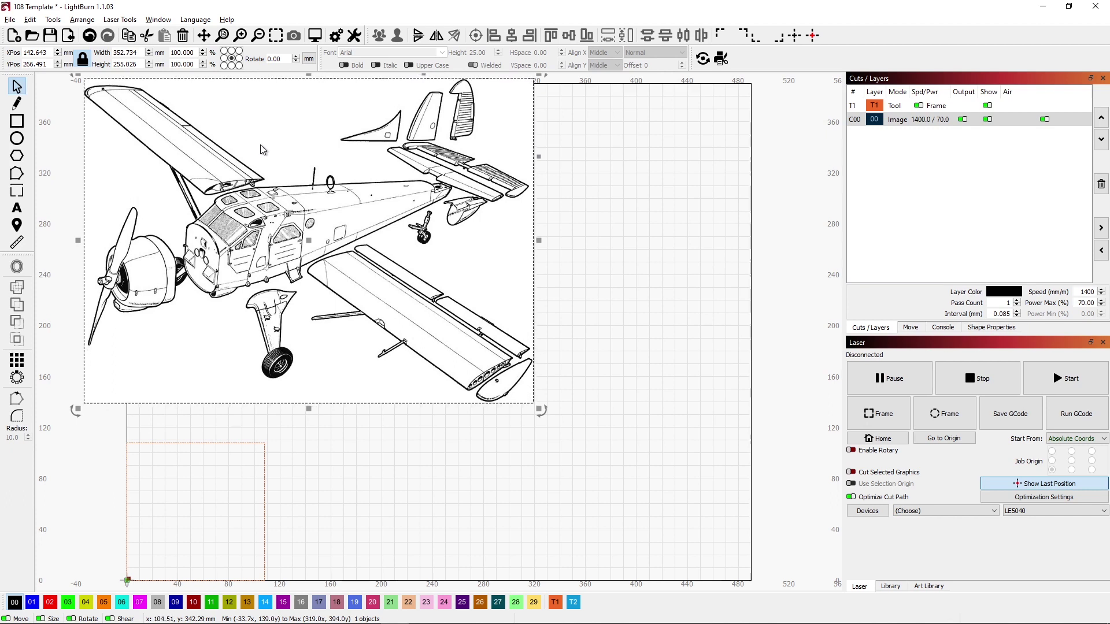
pyautogui.moveTo(263, 150); pyautogui.dragTo(369, 202)
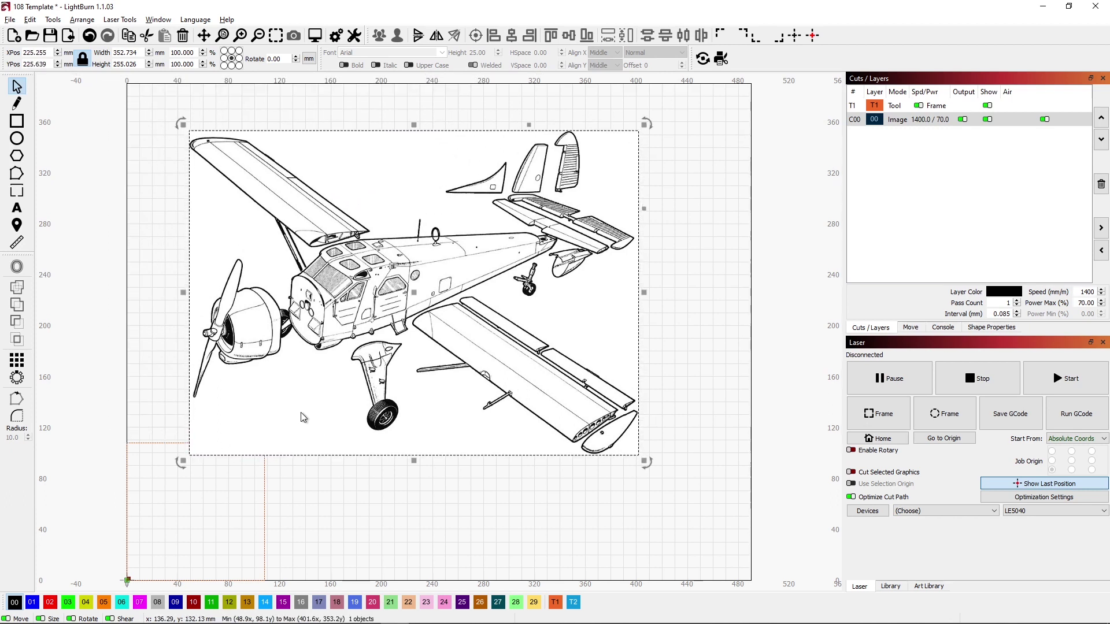
pyautogui.rightClick(424, 306)
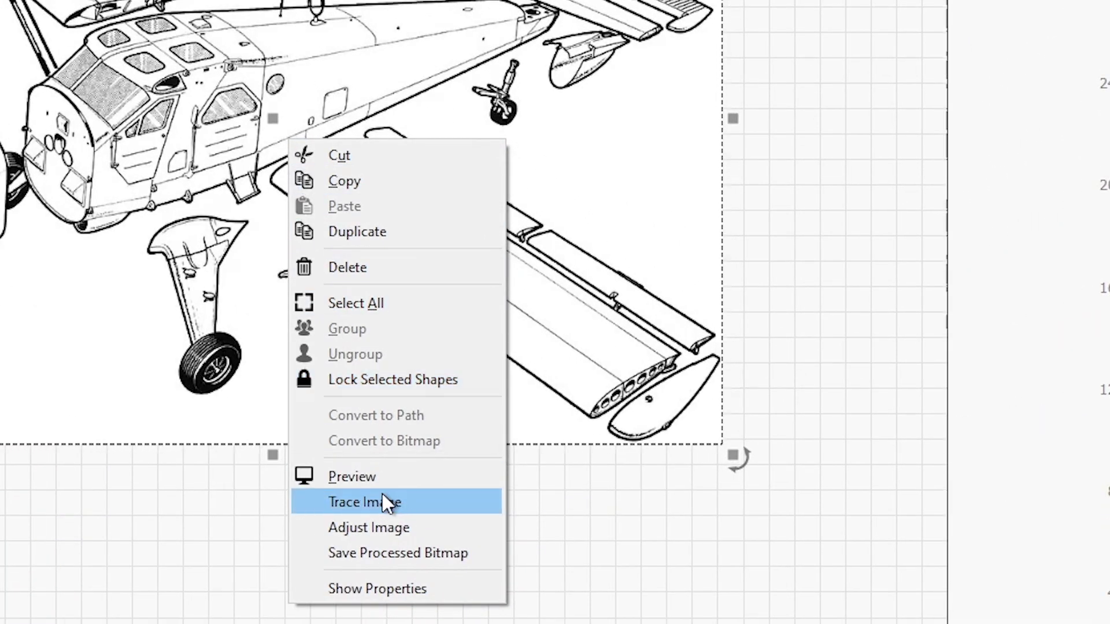
# Trace the airplane bitmap, check the enlarged preview, and accept the 351.6 × 253.2 mm vectors.
pyautogui.click(383, 497)
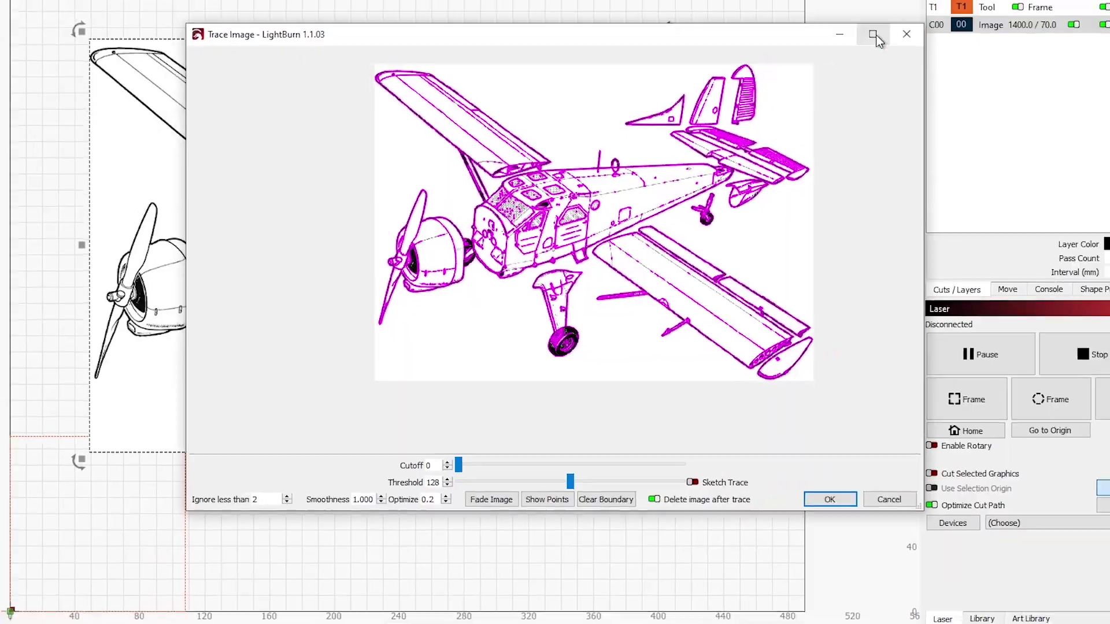
pyautogui.click(873, 35)
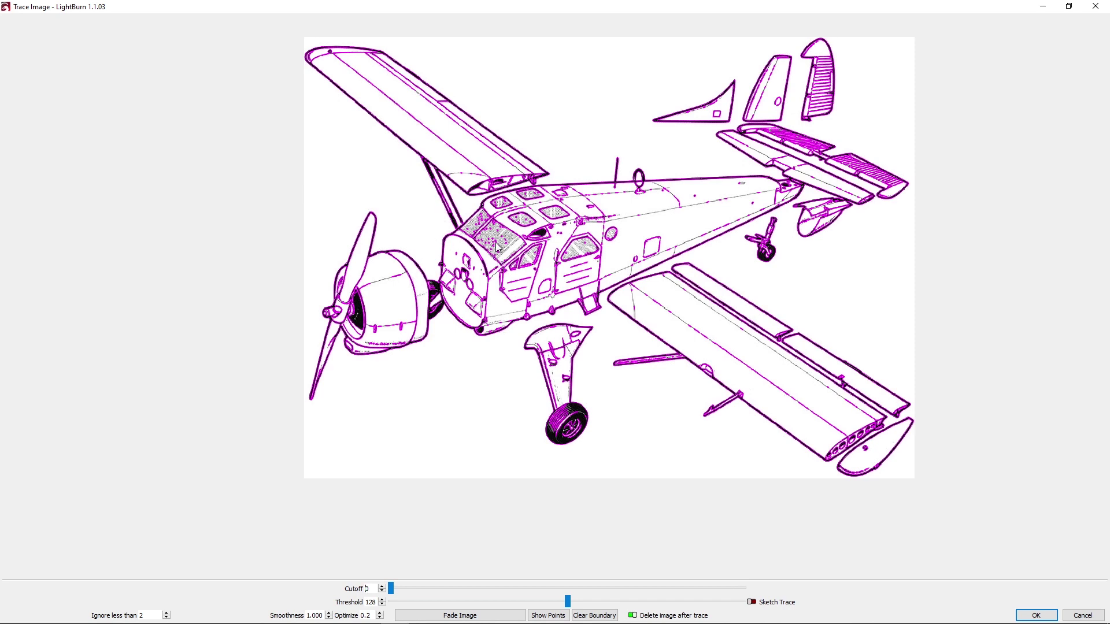
pyautogui.scroll(4, 500, 243)
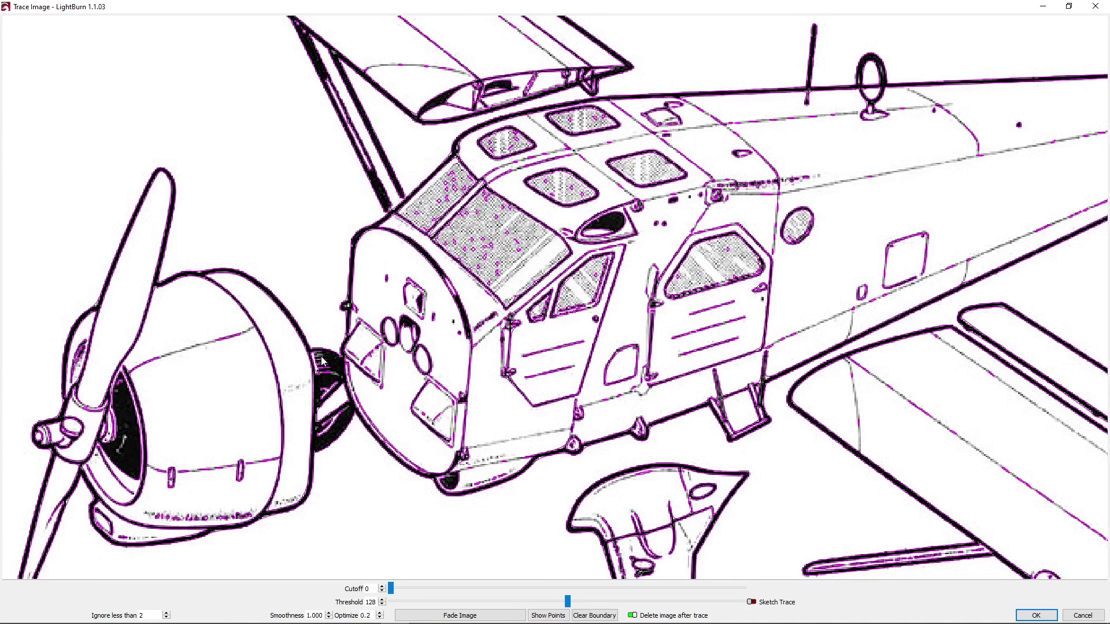
pyautogui.scroll(-7, 435, 362)
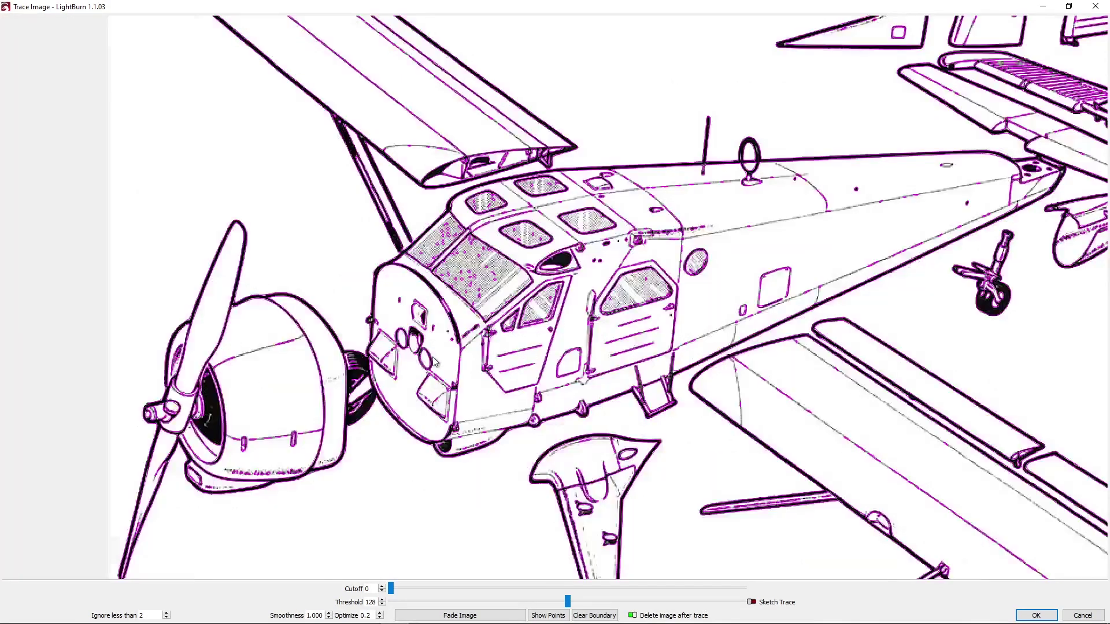
pyautogui.scroll(3, 435, 361)
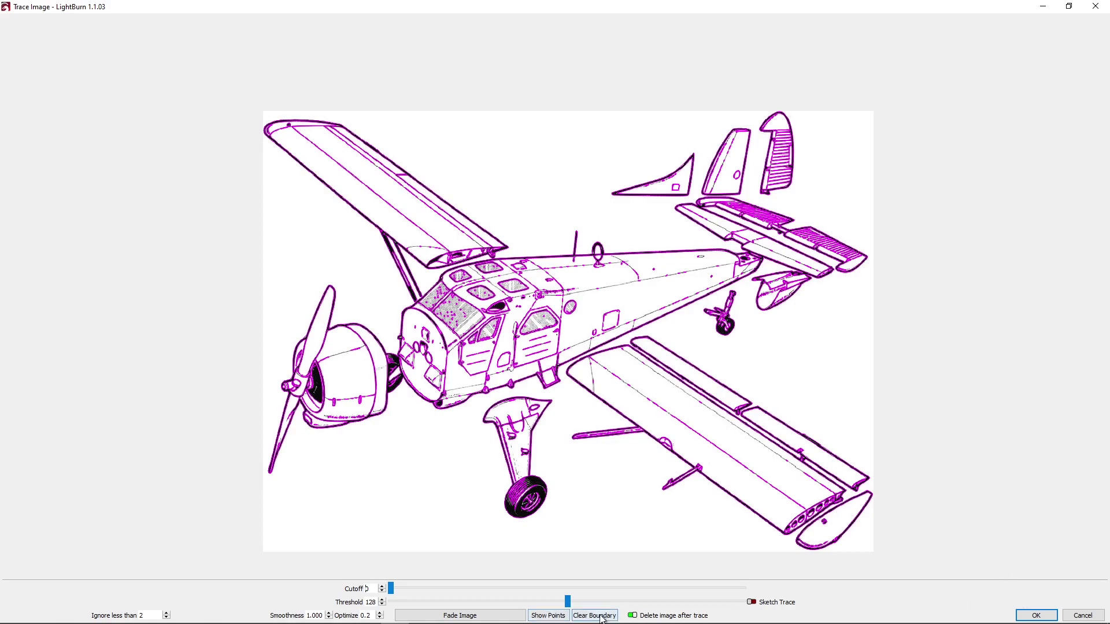
pyautogui.click(1036, 616)
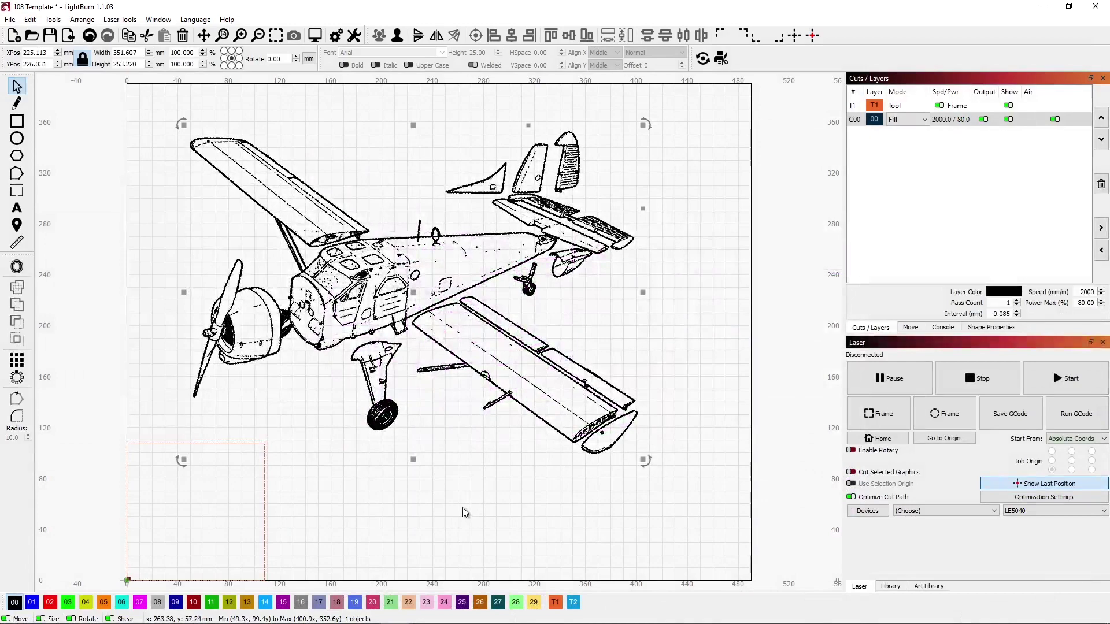
pyautogui.click(513, 514)
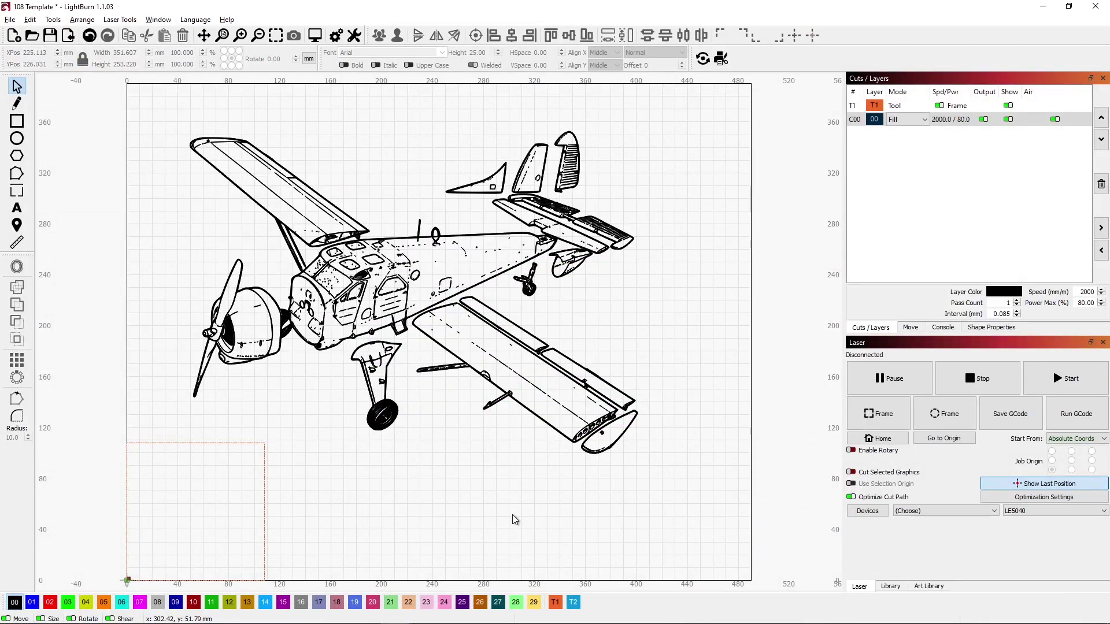
pyautogui.doubleClick(632, 466)
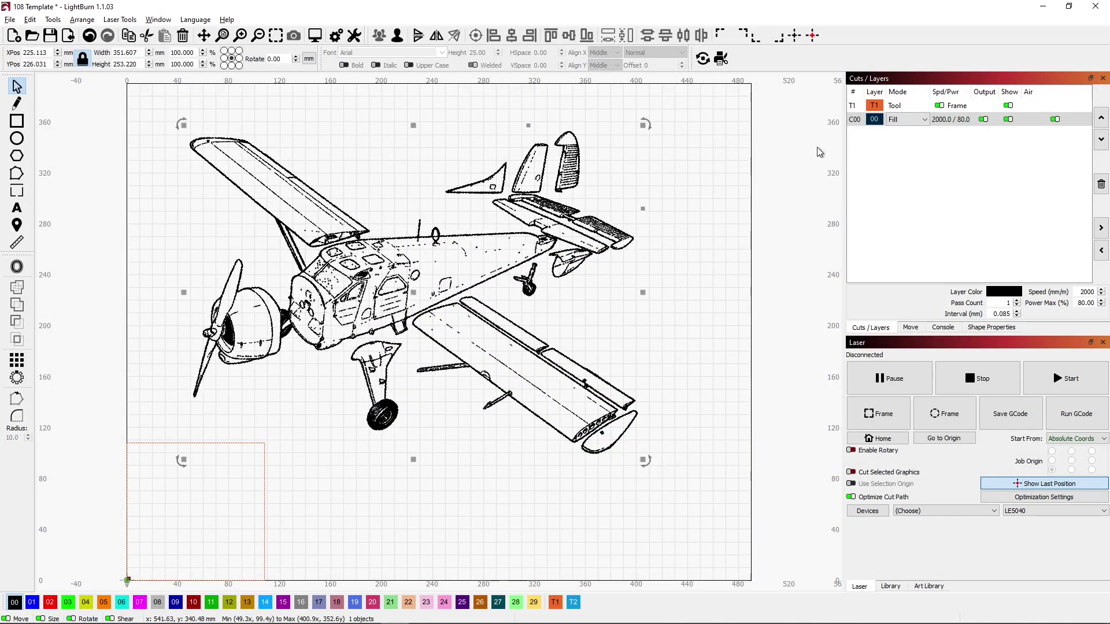
pyautogui.click(911, 122)
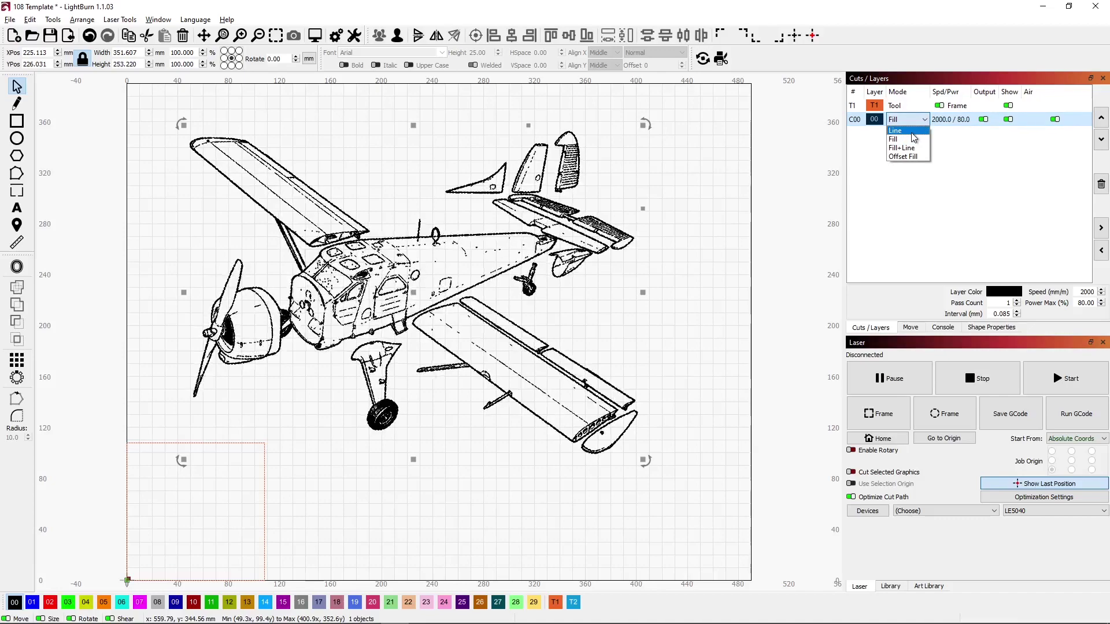
pyautogui.click(897, 130)
pyautogui.click(729, 500)
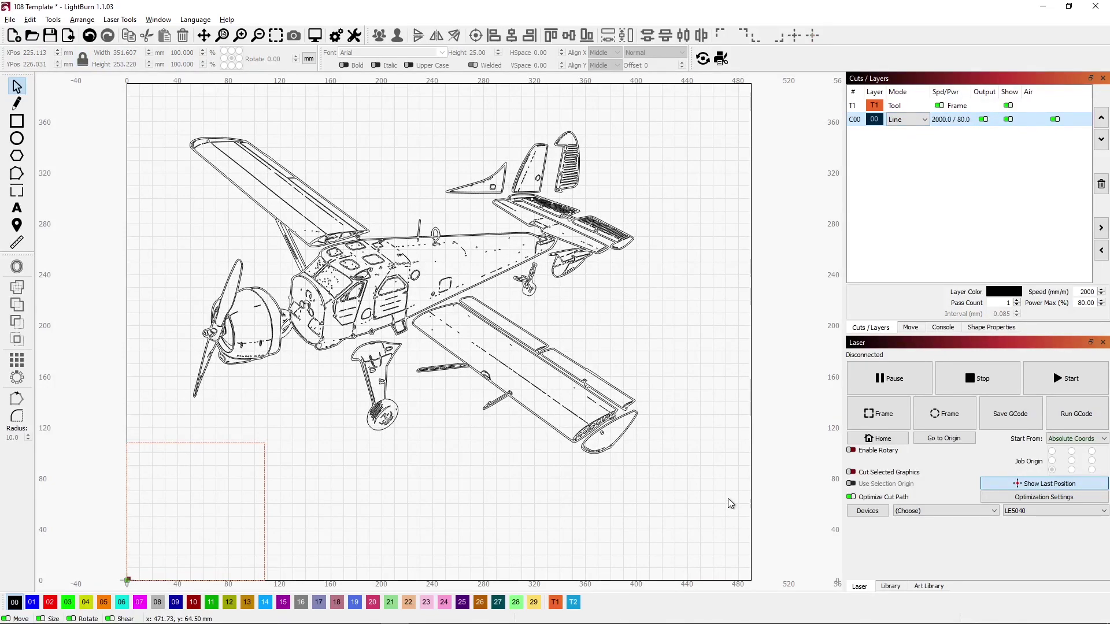
pyautogui.click(925, 120)
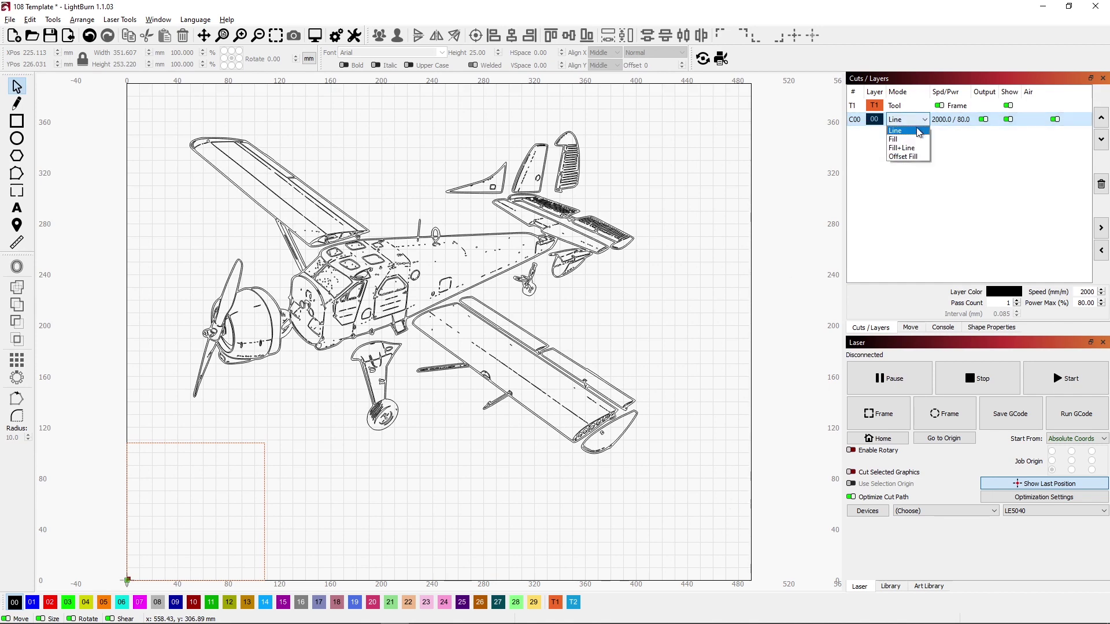
pyautogui.click(899, 137)
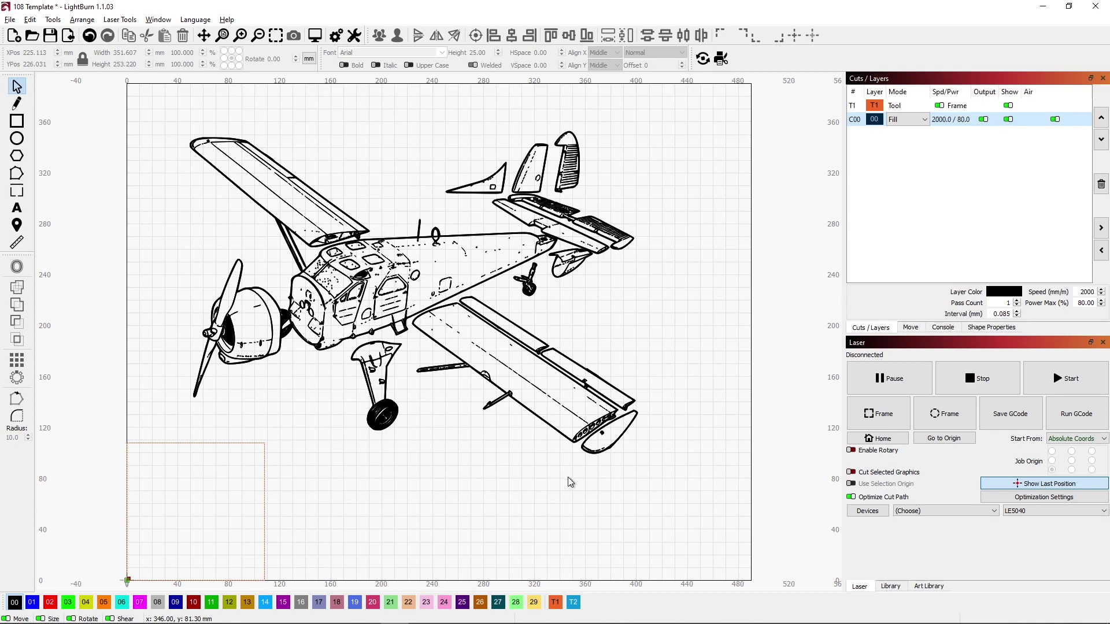
pyautogui.click(467, 260)
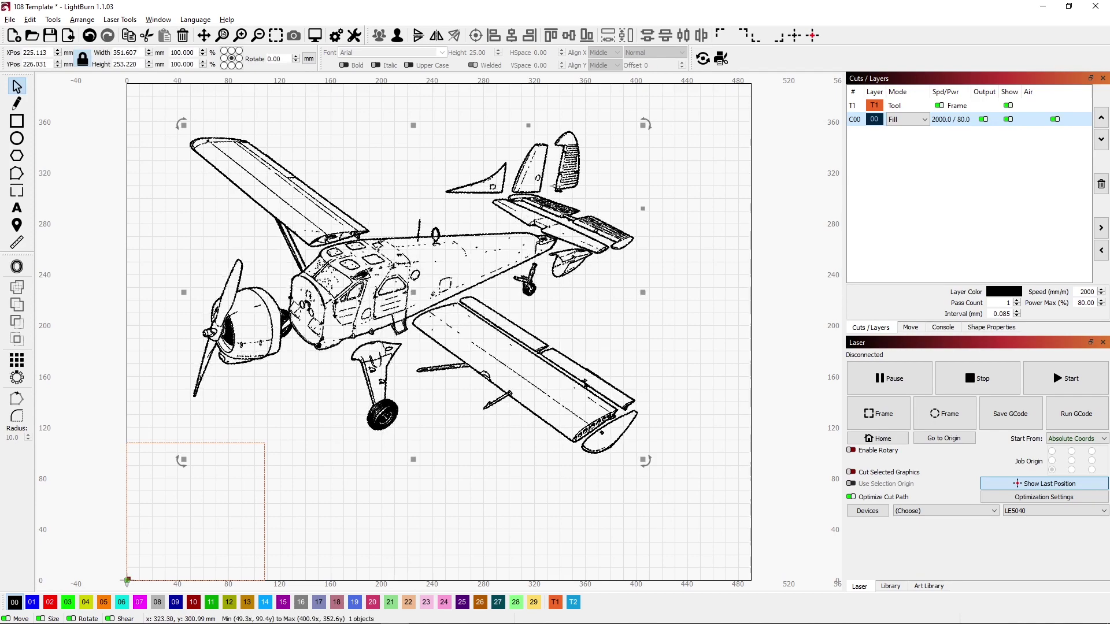
# Scale the traced airplane to 102.3 × 73.7 mm and place it inside the coaster frame.
pyautogui.moveTo(645, 124); pyautogui.dragTo(370, 323)
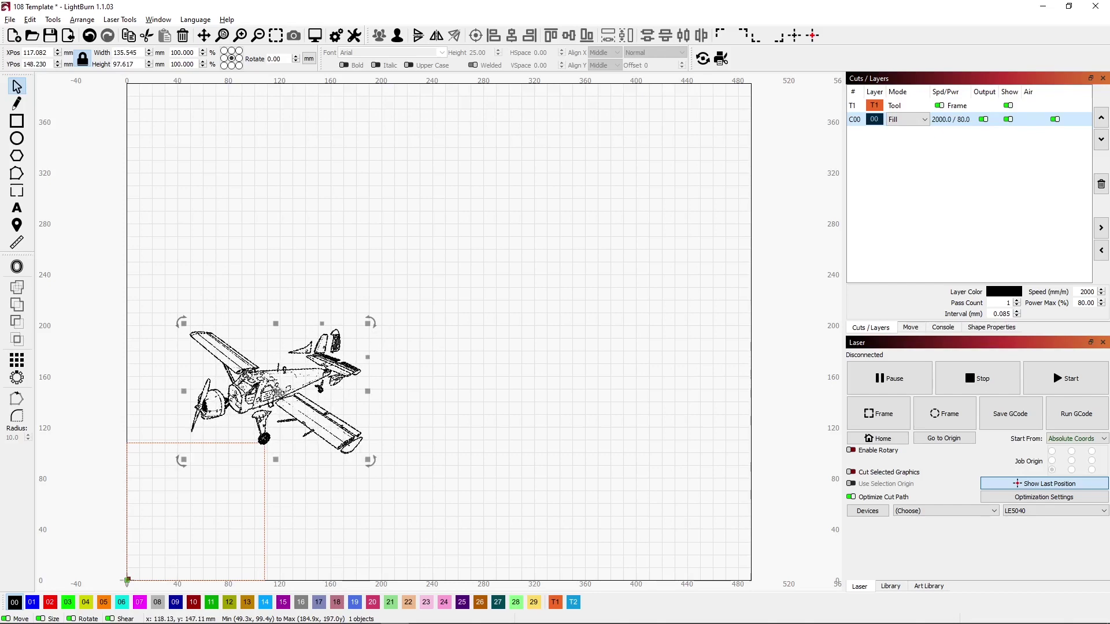
pyautogui.moveTo(279, 400); pyautogui.dragTo(198, 520)
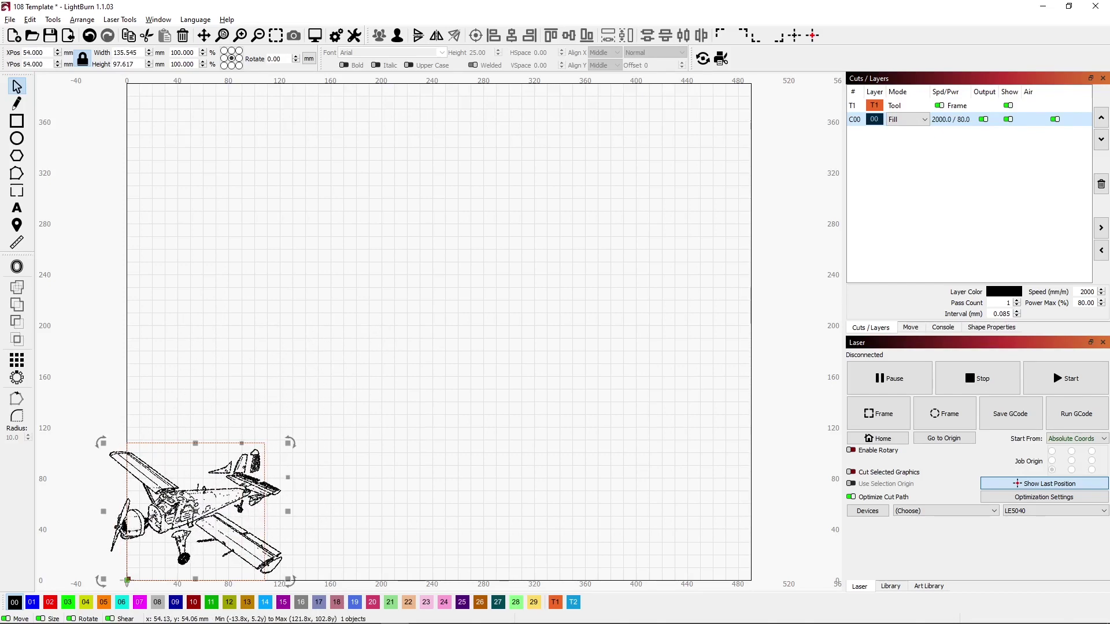
pyautogui.click(276, 35)
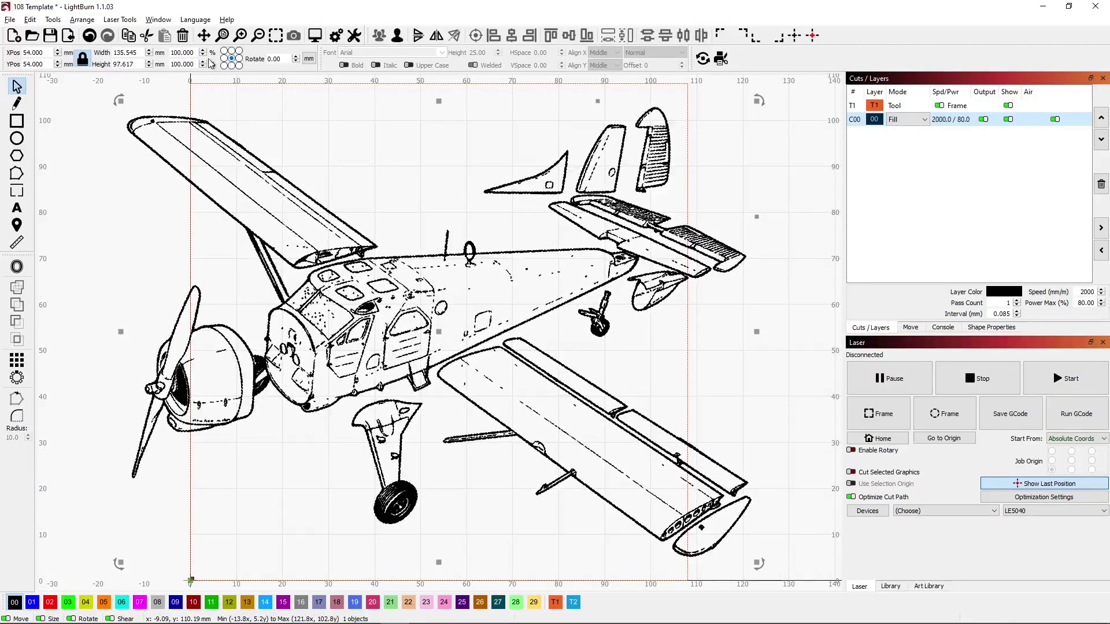
pyautogui.moveTo(202, 57); pyautogui.dragTo(202, 57)
pyautogui.click(732, 192)
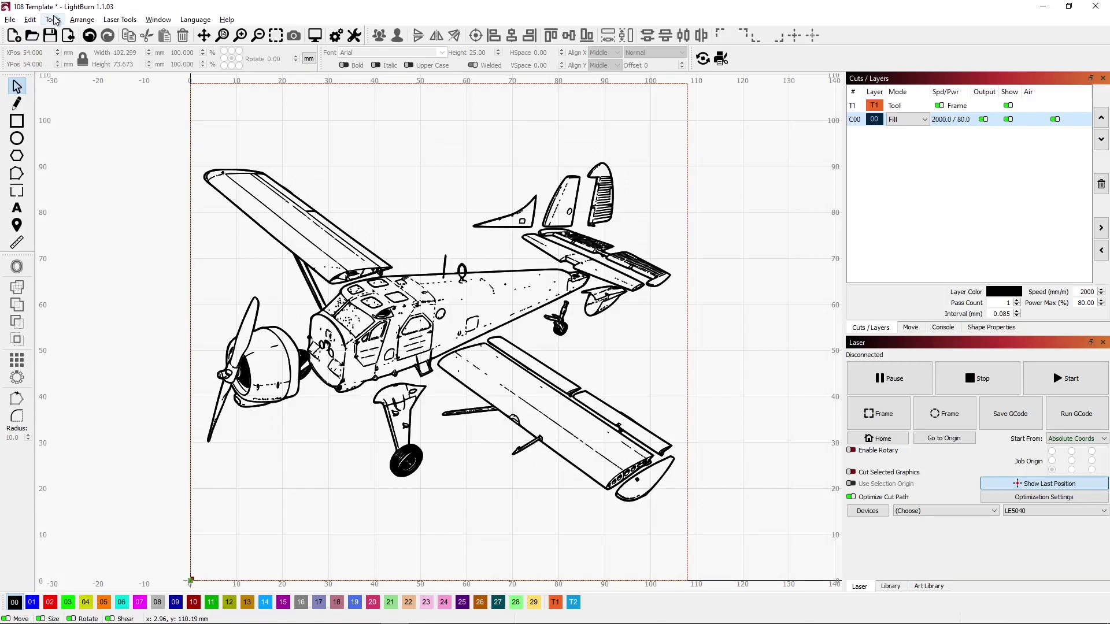
# Save the airplane project as DA Exploded Plain.
pyautogui.click(10, 20)
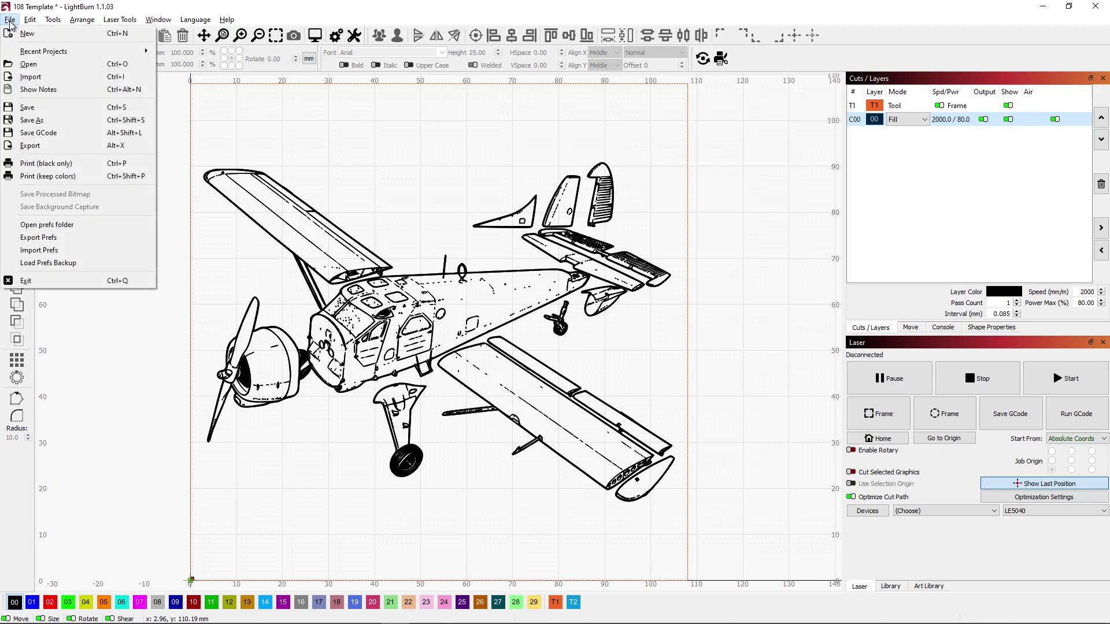
pyautogui.press('Escape')
pyautogui.hotkey('ctrl', 'shift', 's')
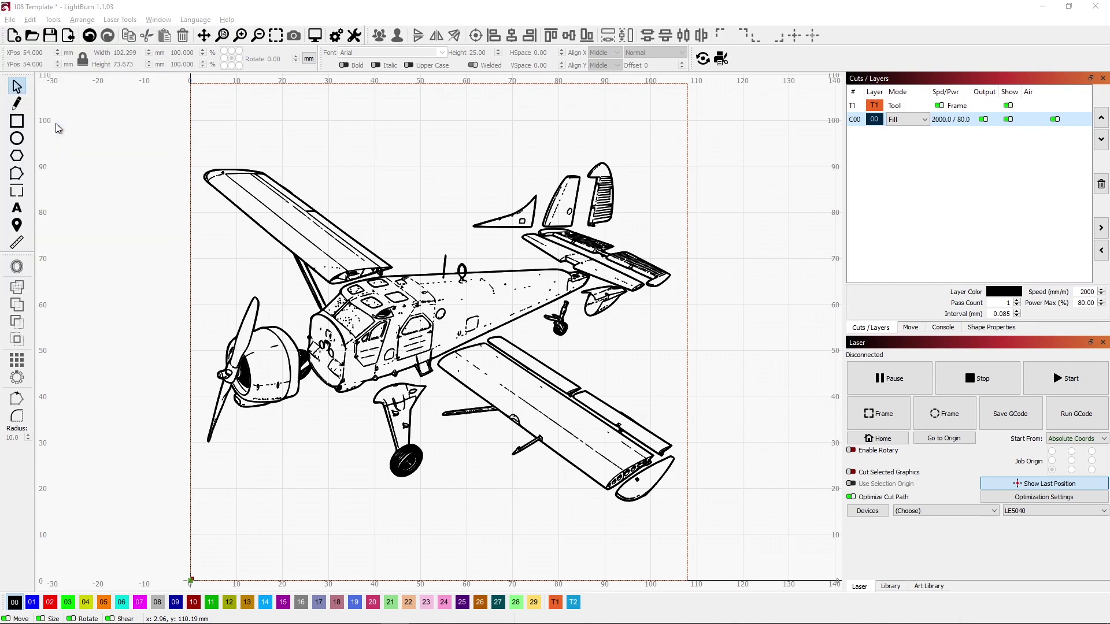
pyautogui.press('Return')
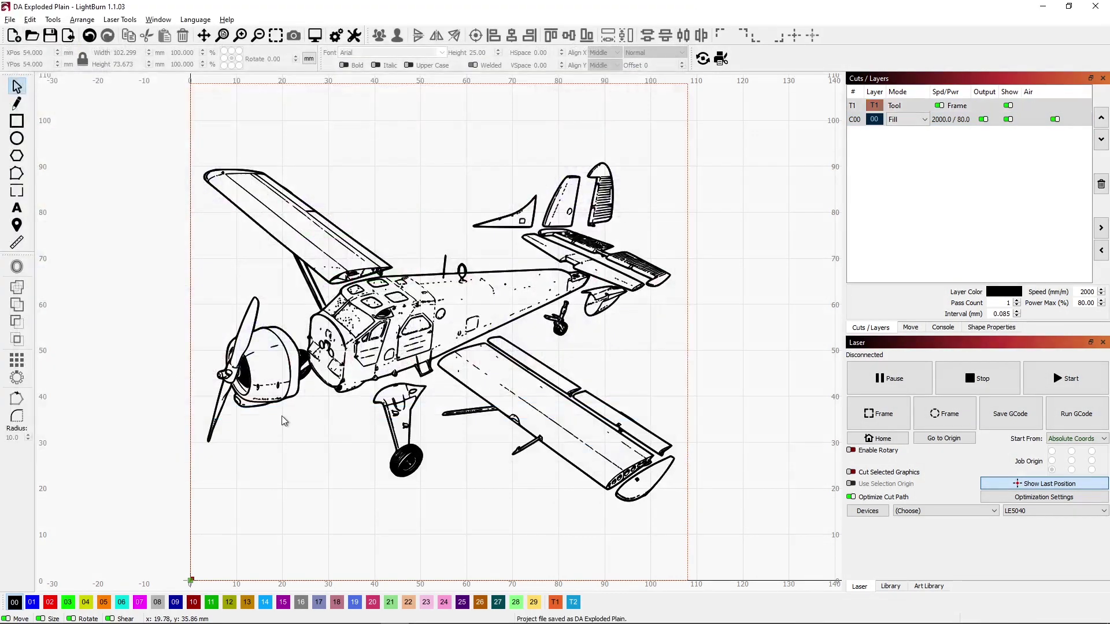
# Reopen the empty 108 Template and start an image import with Ctrl+I.
pyautogui.click(32, 36)
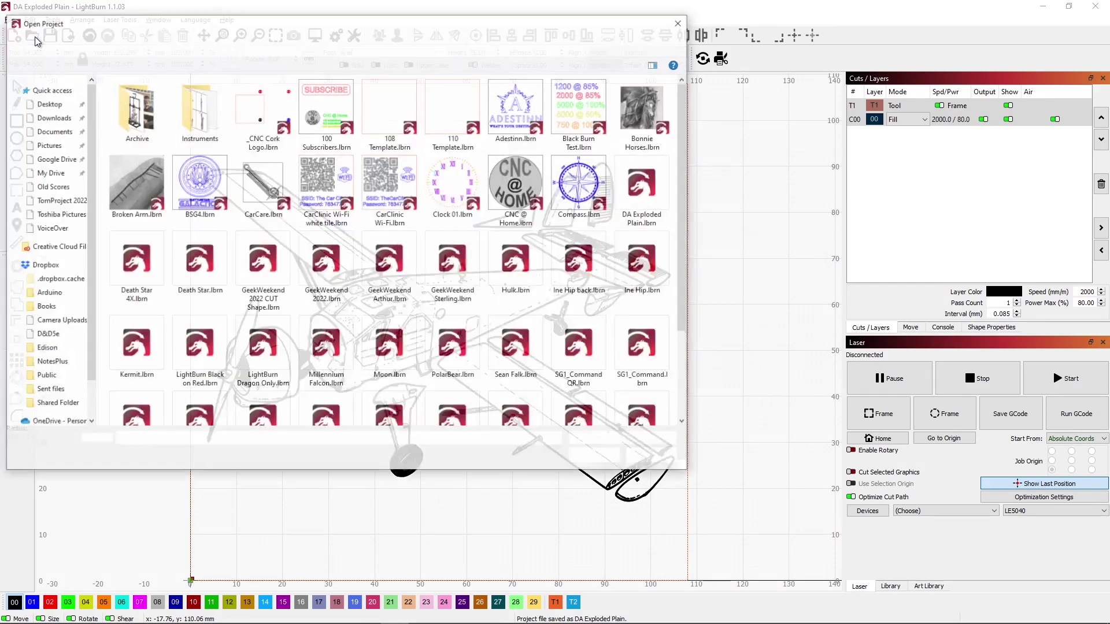
pyautogui.doubleClick(391, 97)
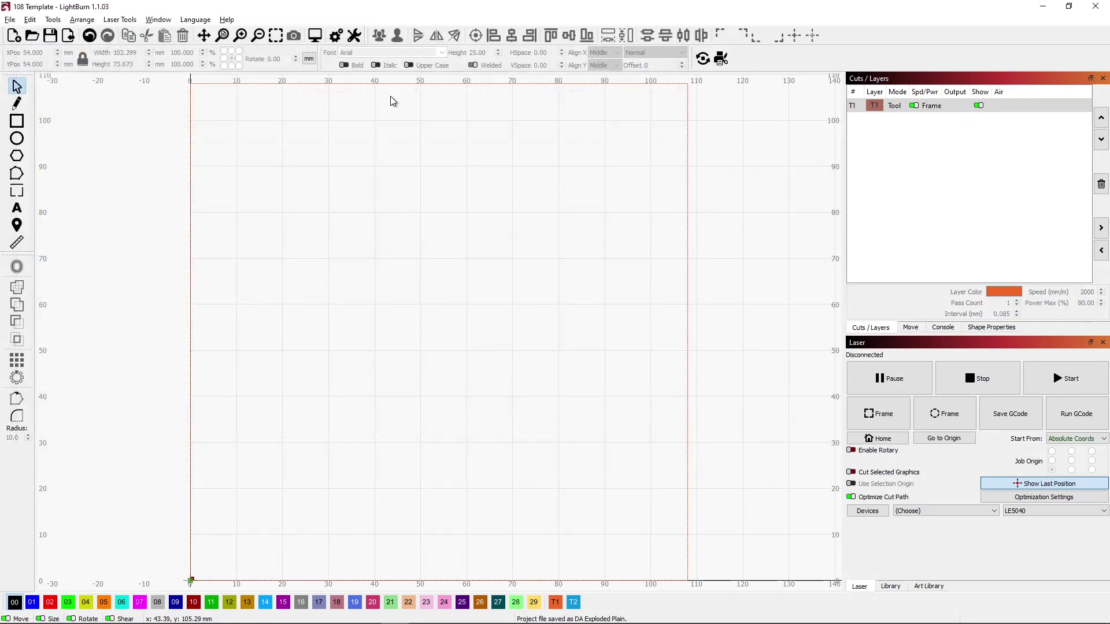
pyautogui.hotkey('ctrl', 'i')
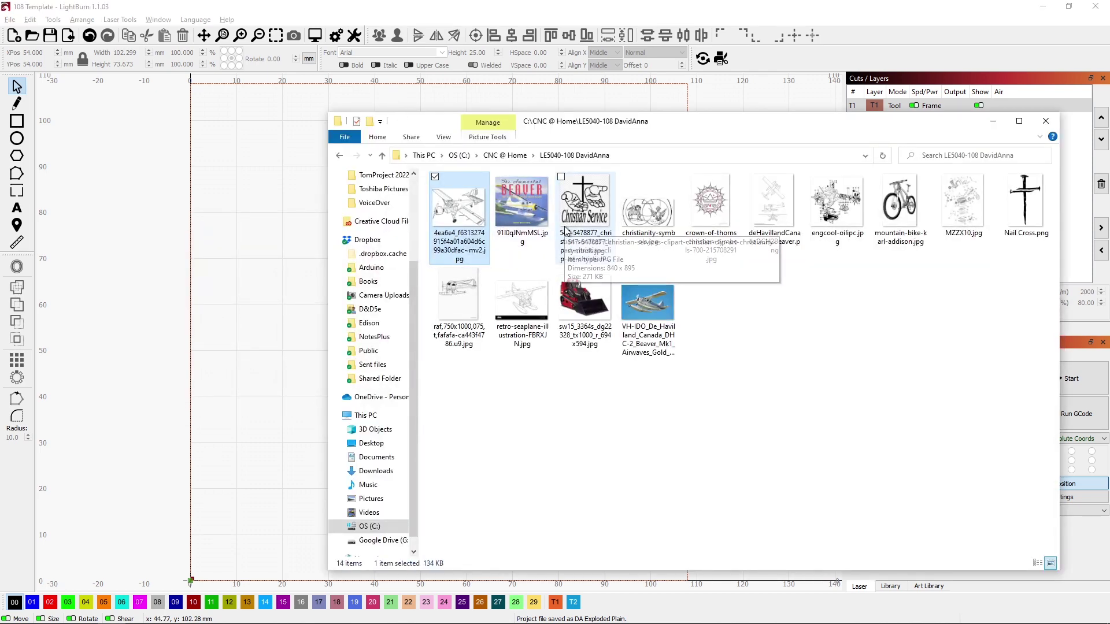
# Bring the Christian Service clip-art JPG into the template and centre it on the work area.
pyautogui.moveTo(579, 215); pyautogui.dragTo(296, 305)
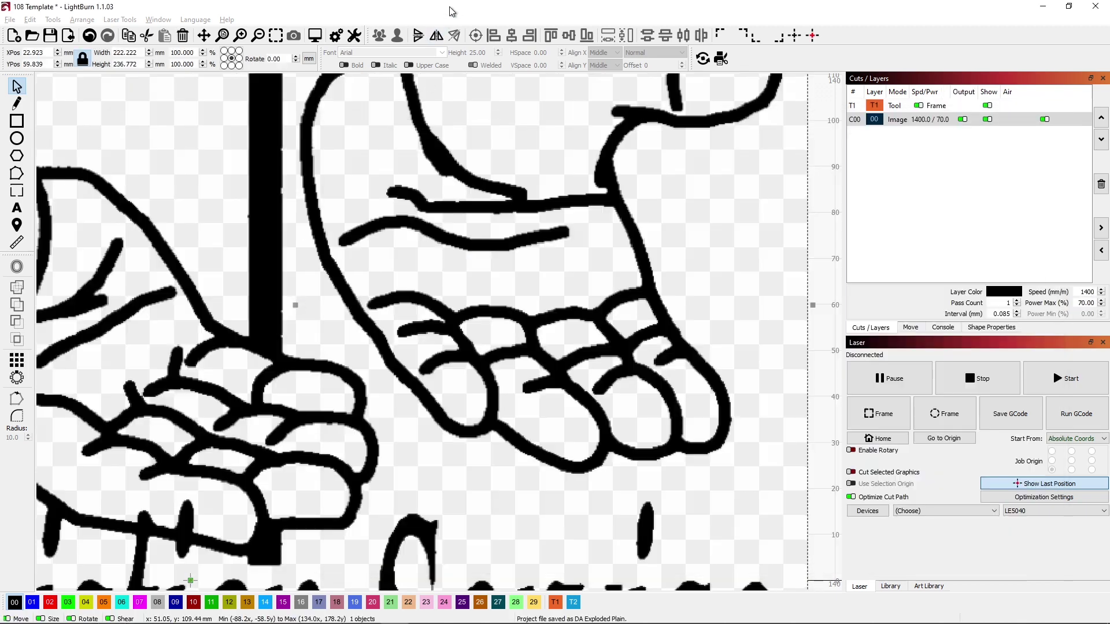
pyautogui.click(223, 36)
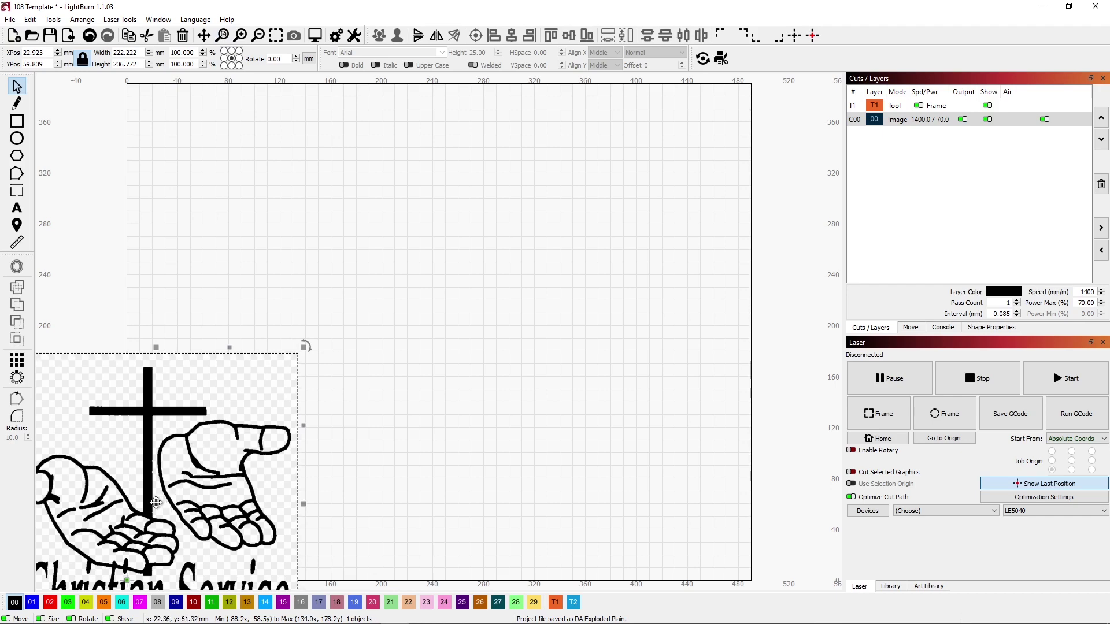
pyautogui.moveTo(157, 503); pyautogui.dragTo(419, 319)
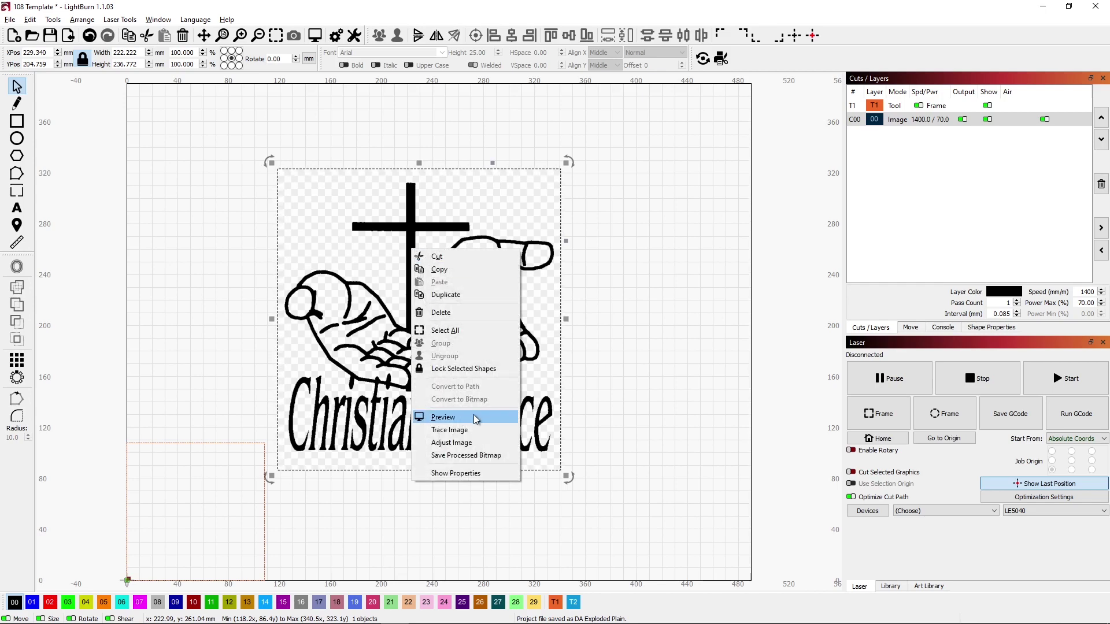
# Trace the Christian Service image into vectors, toggle layer 00 to Line and back to Fill, and select it.
pyautogui.click(456, 431)
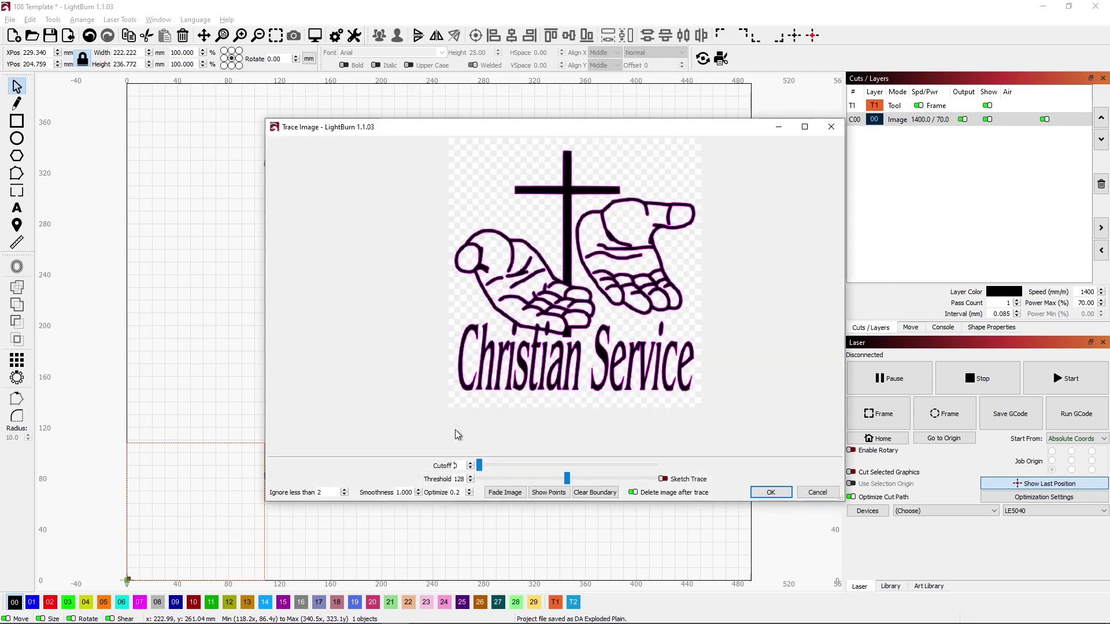
pyautogui.click(771, 492)
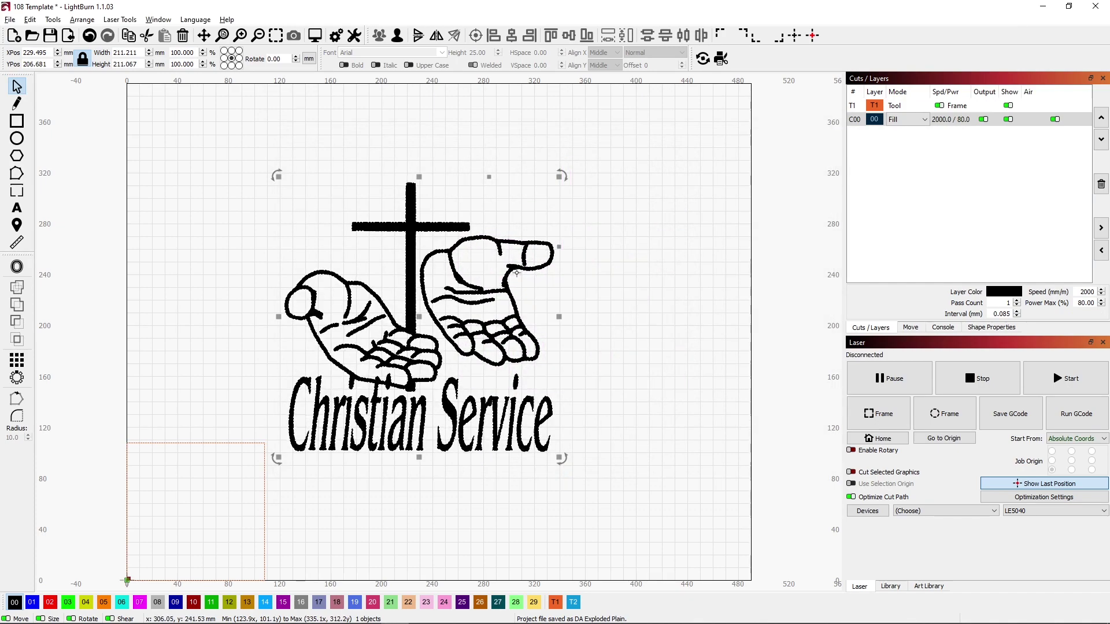
pyautogui.click(926, 119)
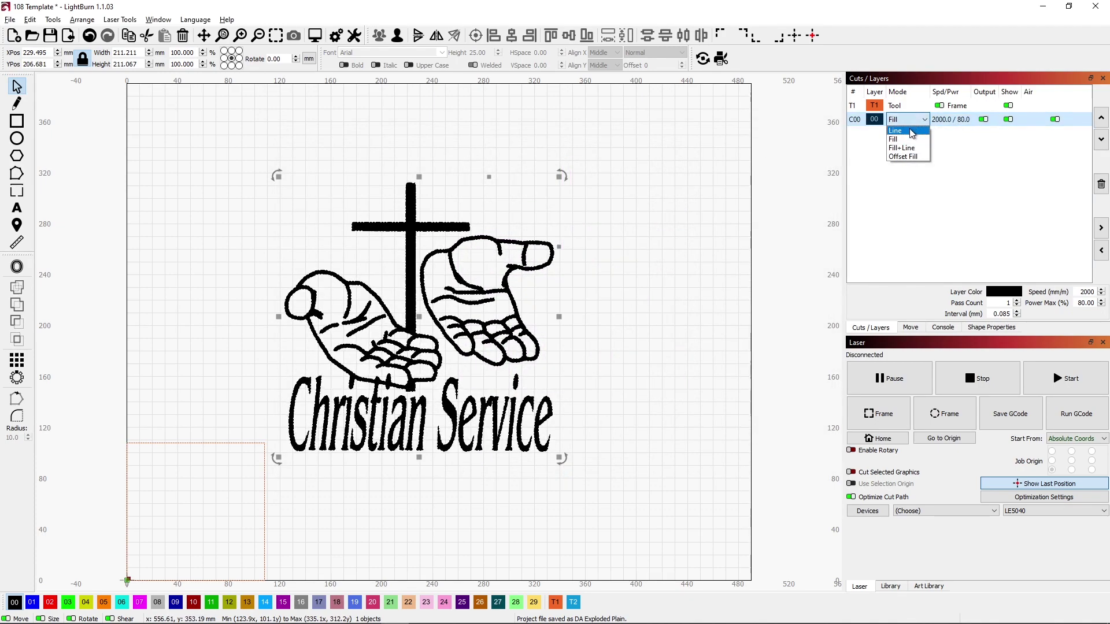
pyautogui.click(896, 131)
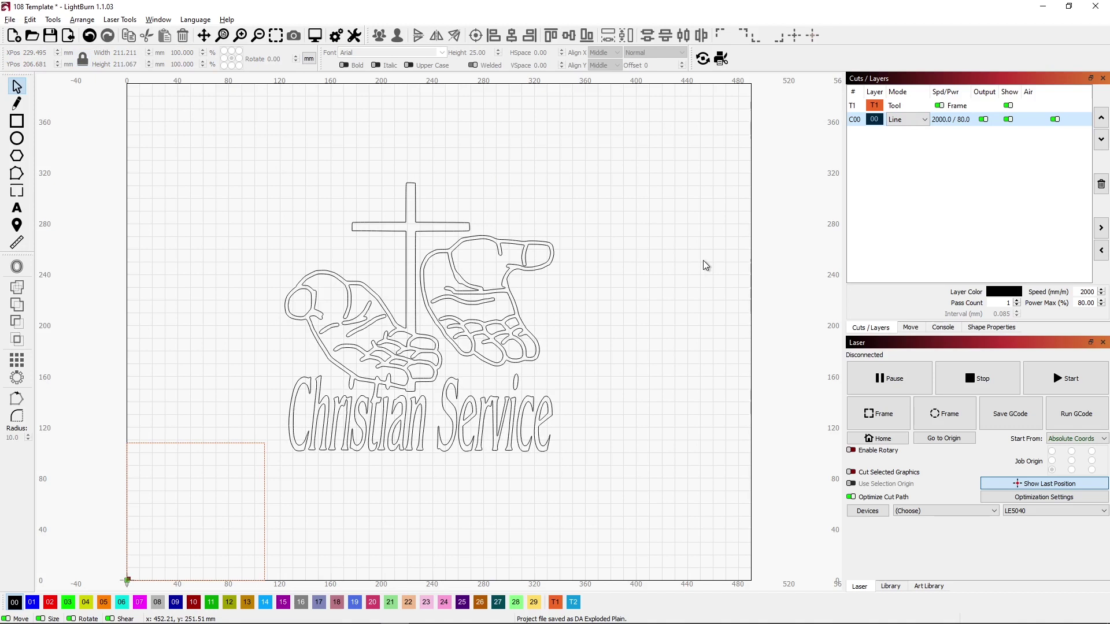
pyautogui.click(925, 119)
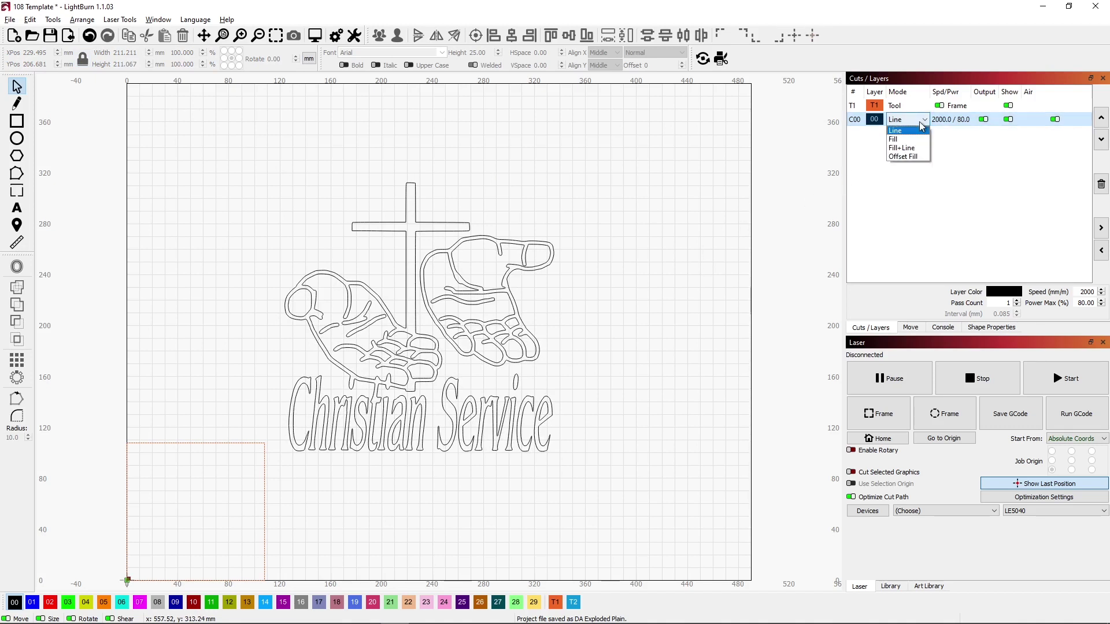
pyautogui.click(900, 139)
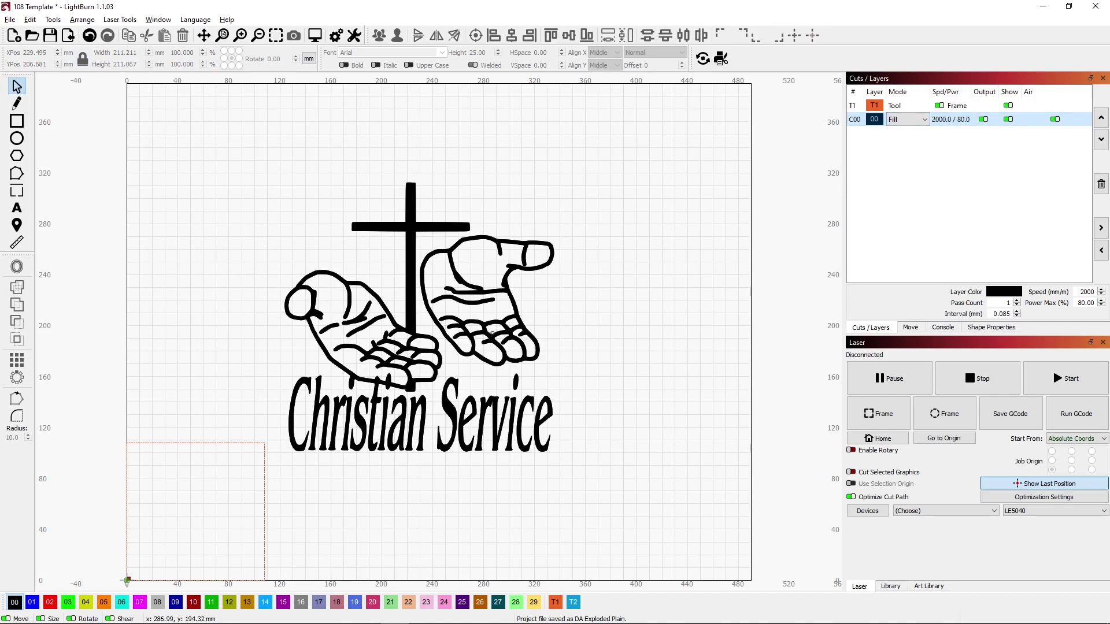
pyautogui.click(467, 334)
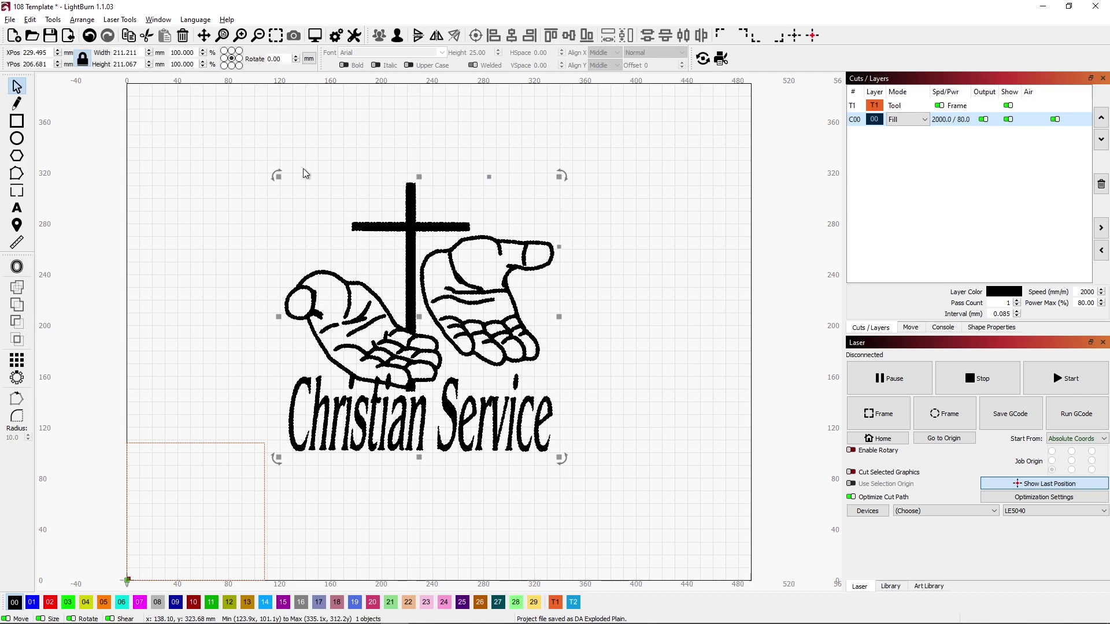
# Resize the traced Christian Service artwork to 105 mm wide and centre it in the coaster frame.
pyautogui.doubleClick(138, 52)
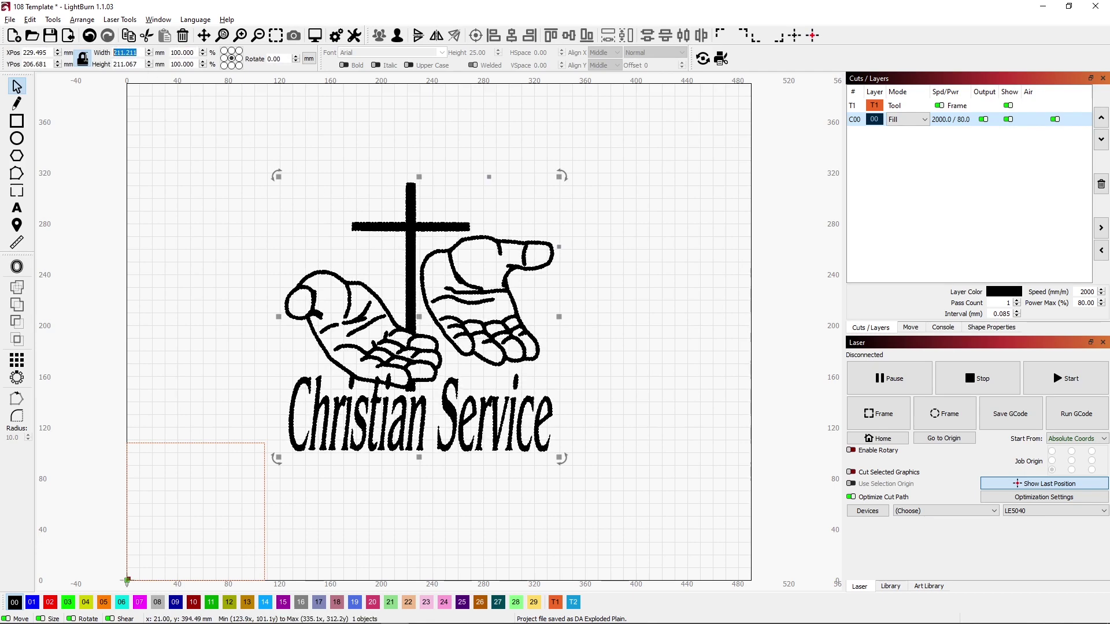
pyautogui.write('105')
pyautogui.press('Return')
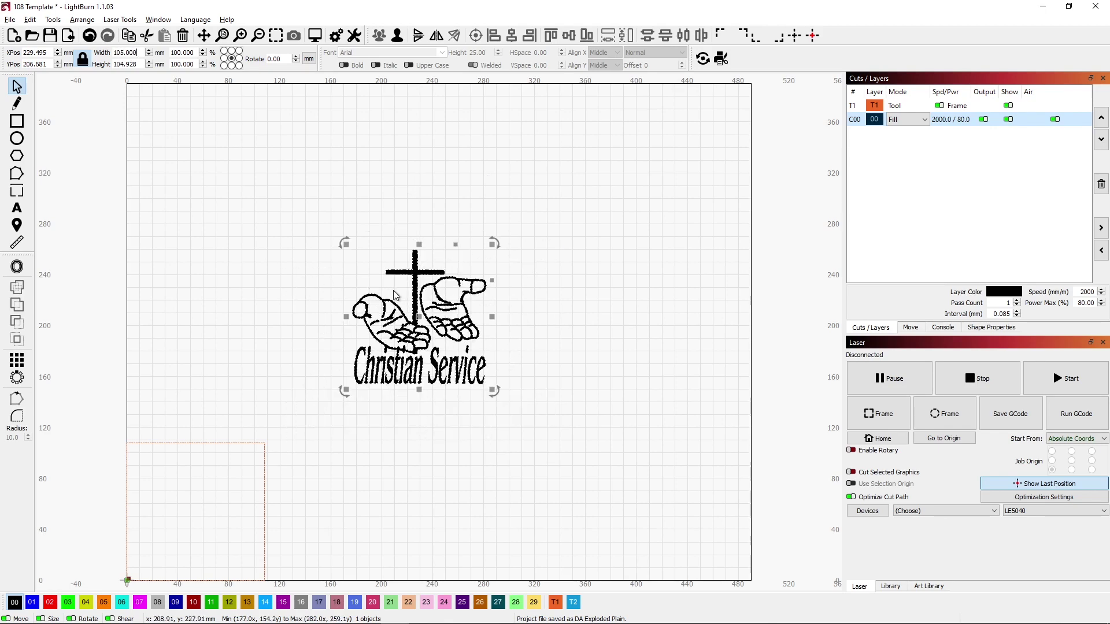
pyautogui.moveTo(420, 322); pyautogui.dragTo(204, 515)
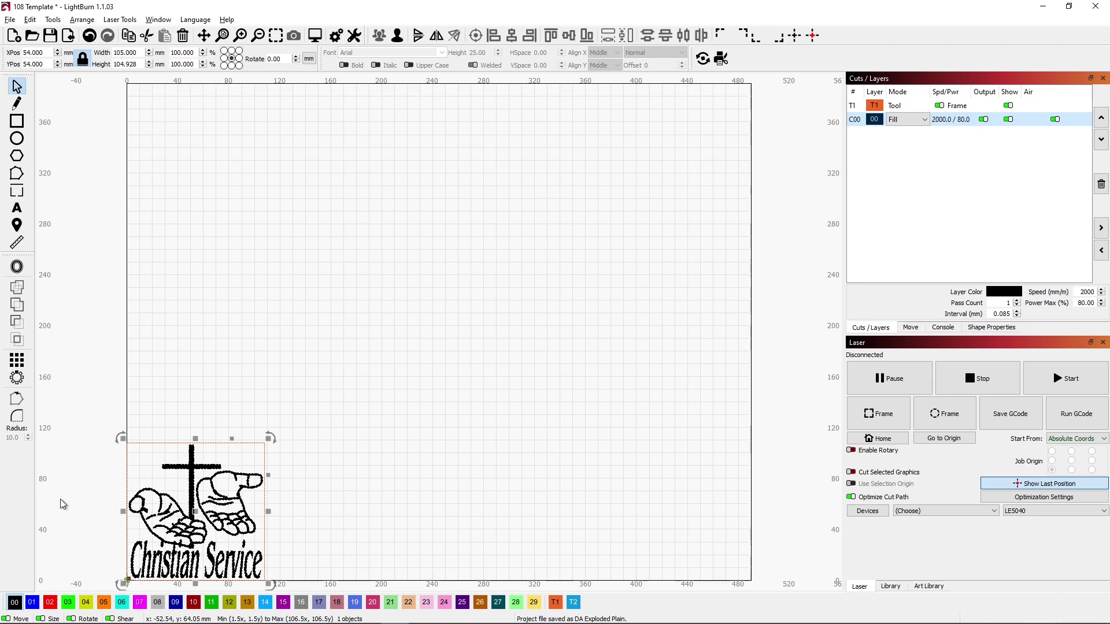
pyautogui.click(276, 35)
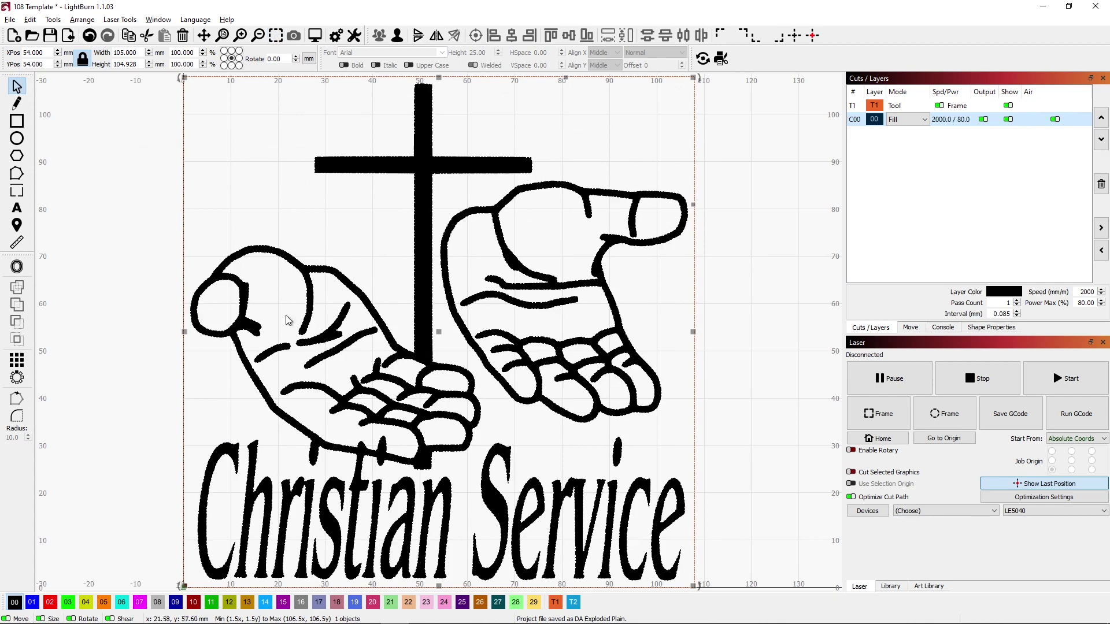
pyautogui.click(167, 389)
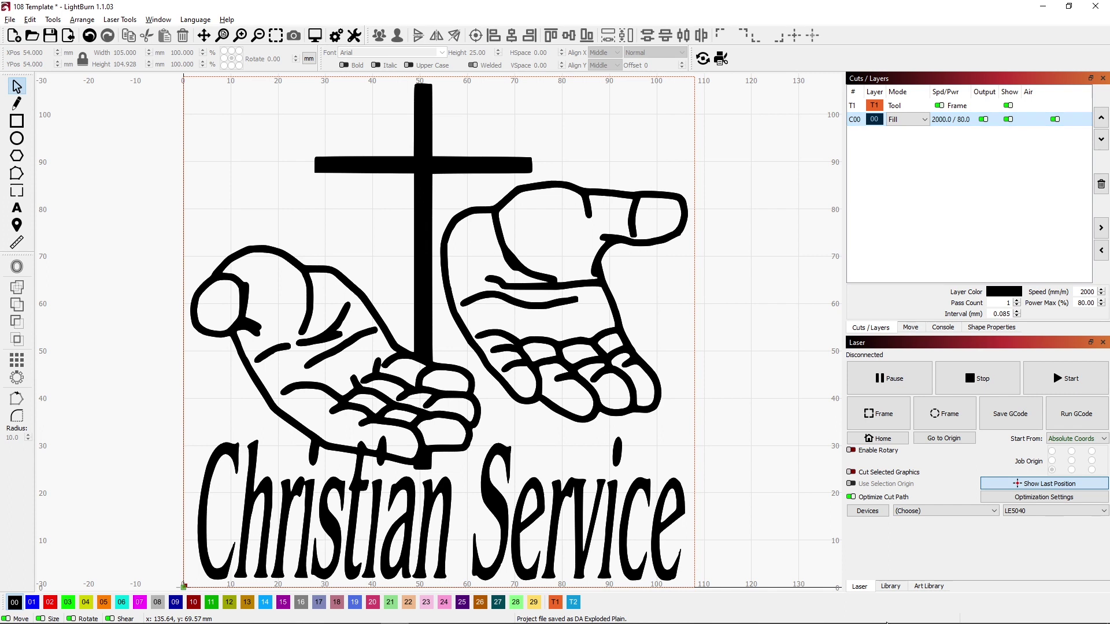
# Apply the ceramic entry under Tile ZRC (etching) > CGC Vectors from the material library.
pyautogui.click(888, 588)
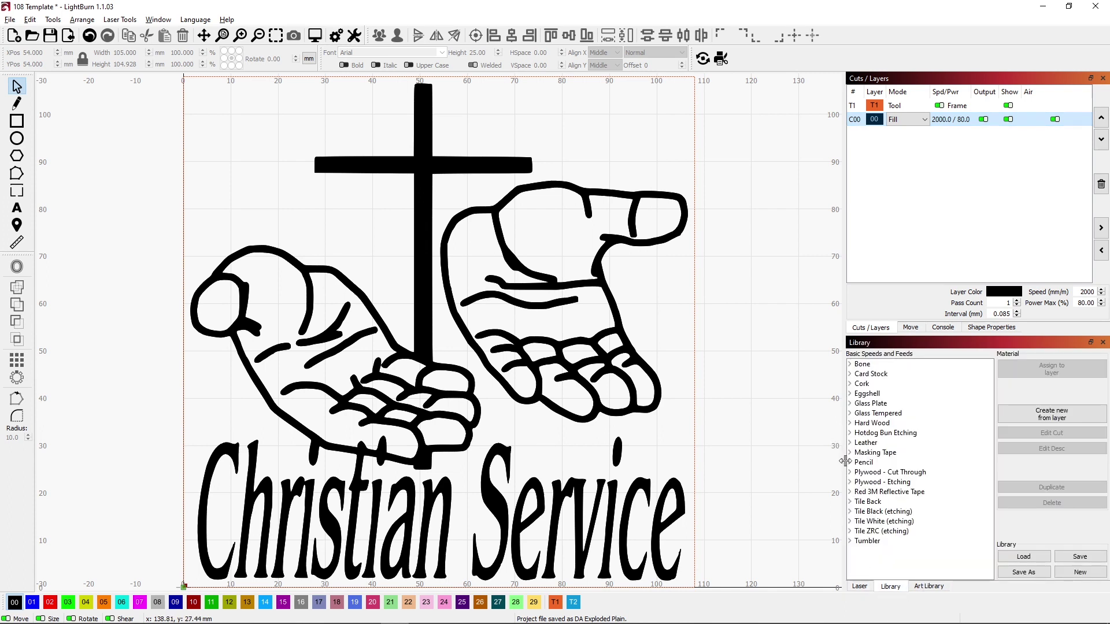
pyautogui.click(851, 531)
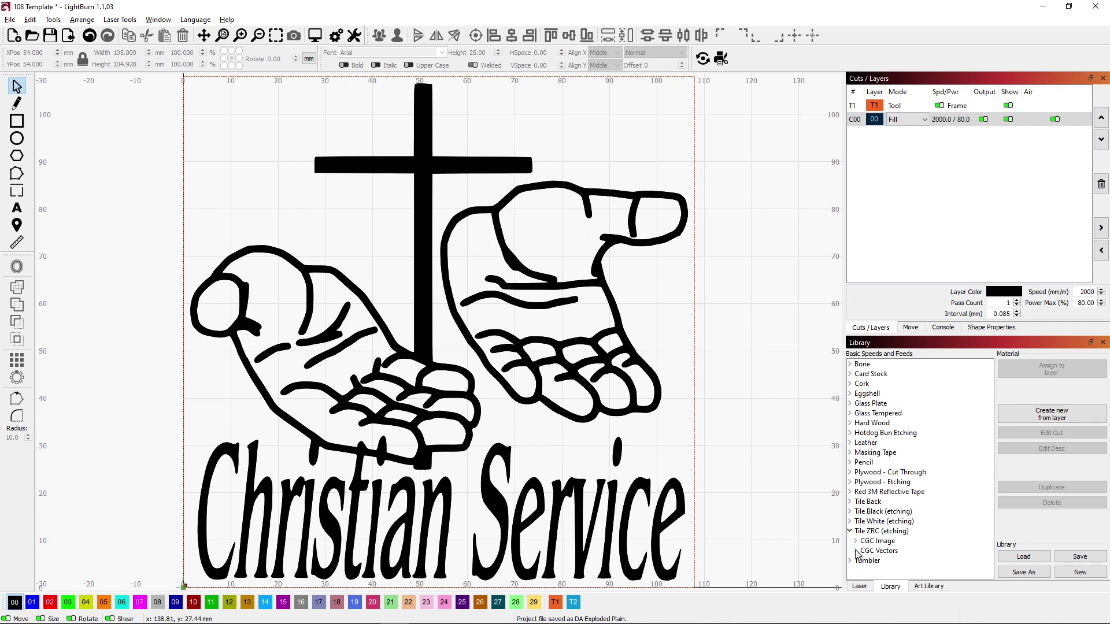
pyautogui.click(856, 552)
pyautogui.click(920, 564)
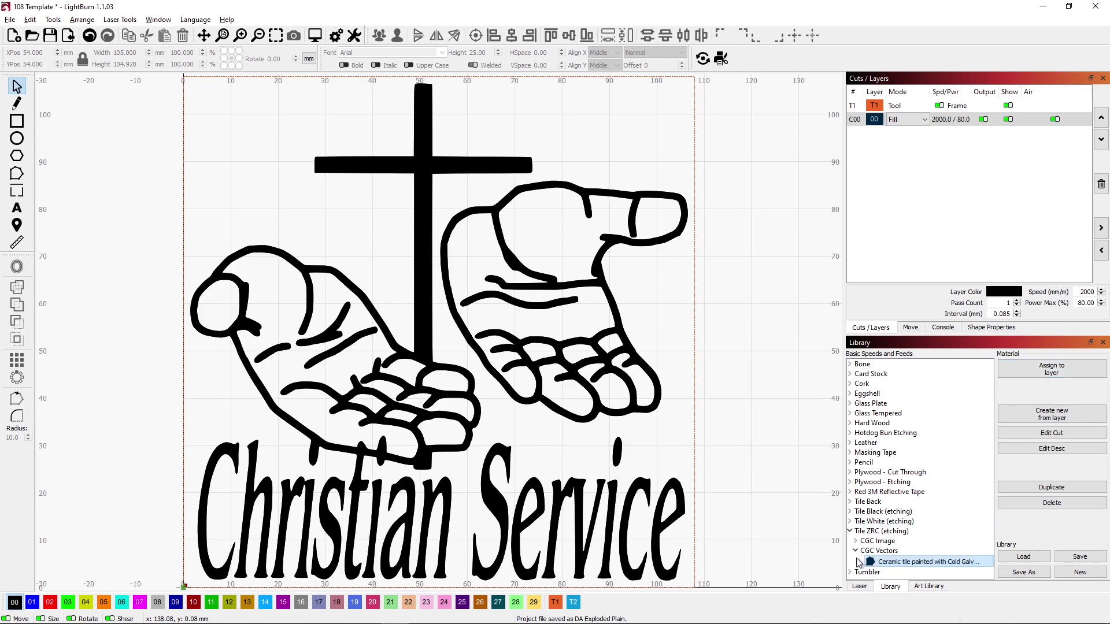
# Save the project as 'DA Christian Service' and return to a blank 108 Template.
pyautogui.click(9, 21)
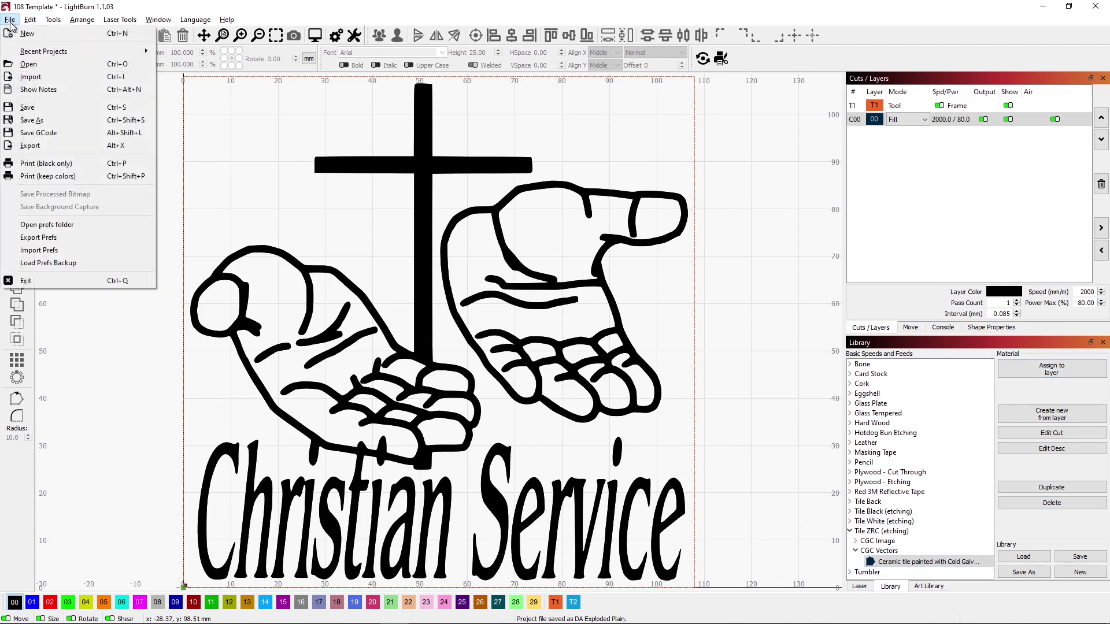
pyautogui.click(30, 121)
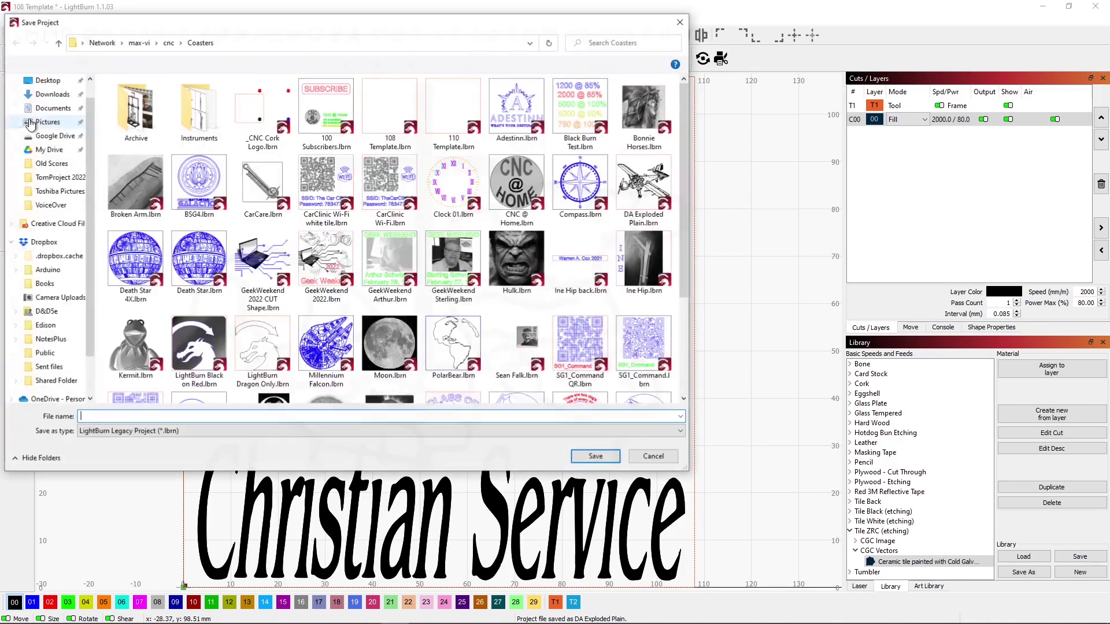
pyautogui.write('DA Christian Ser')
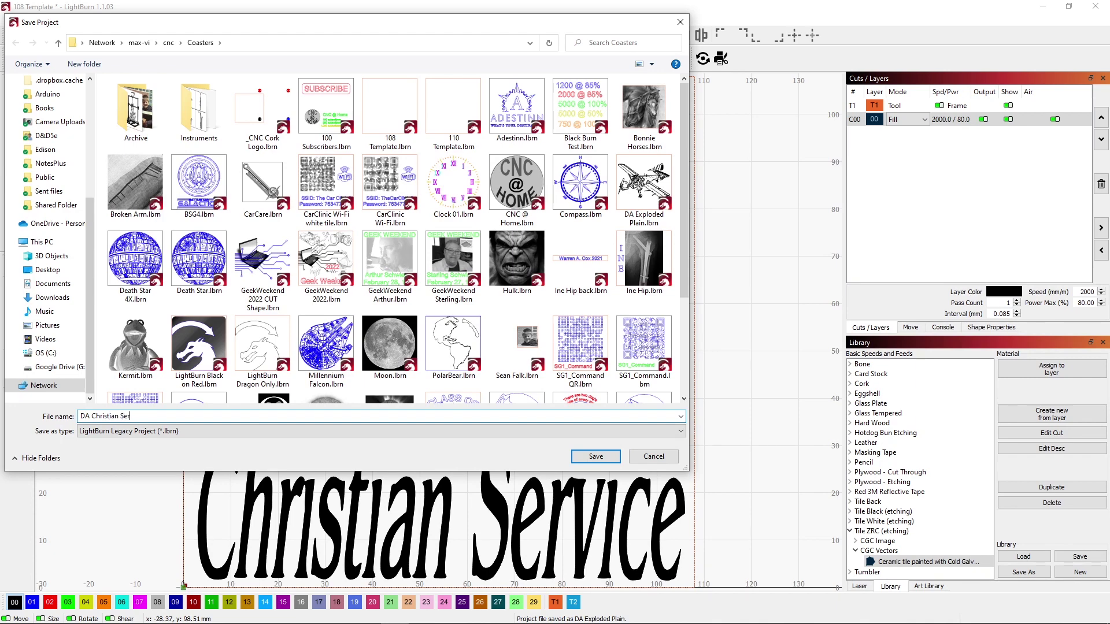
pyautogui.write('vice')
pyautogui.press('Return')
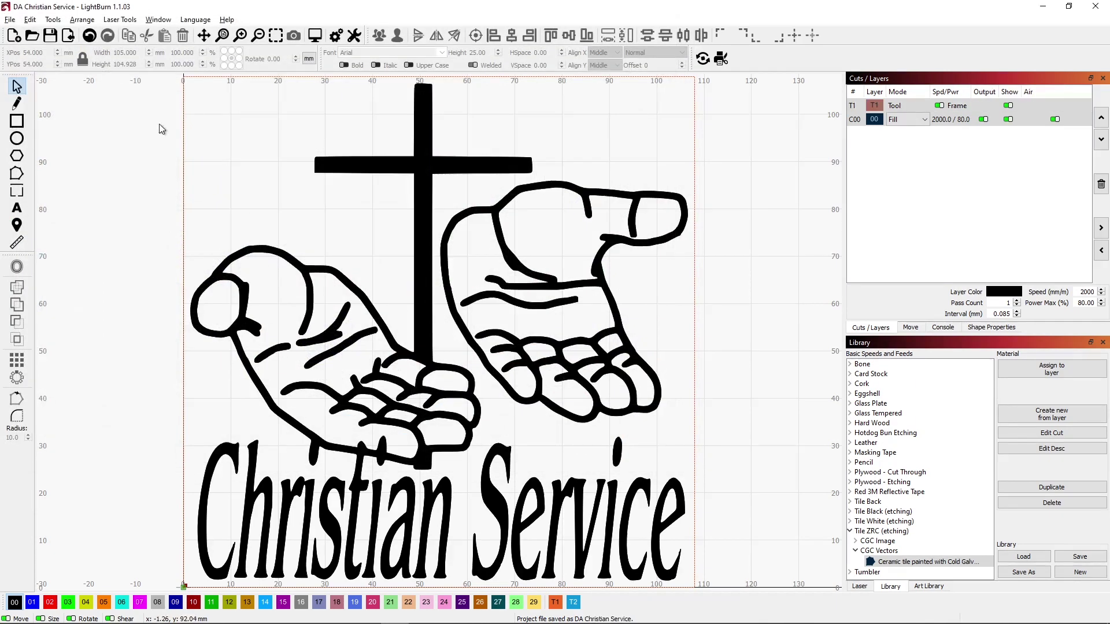
pyautogui.hotkey('ctrl', 'n')
# Import mountain-bike-karl-addison.jpg, enlarge it to about 71 × 110 mm, and shift it right.
pyautogui.hotkey('alt', 'Tab')
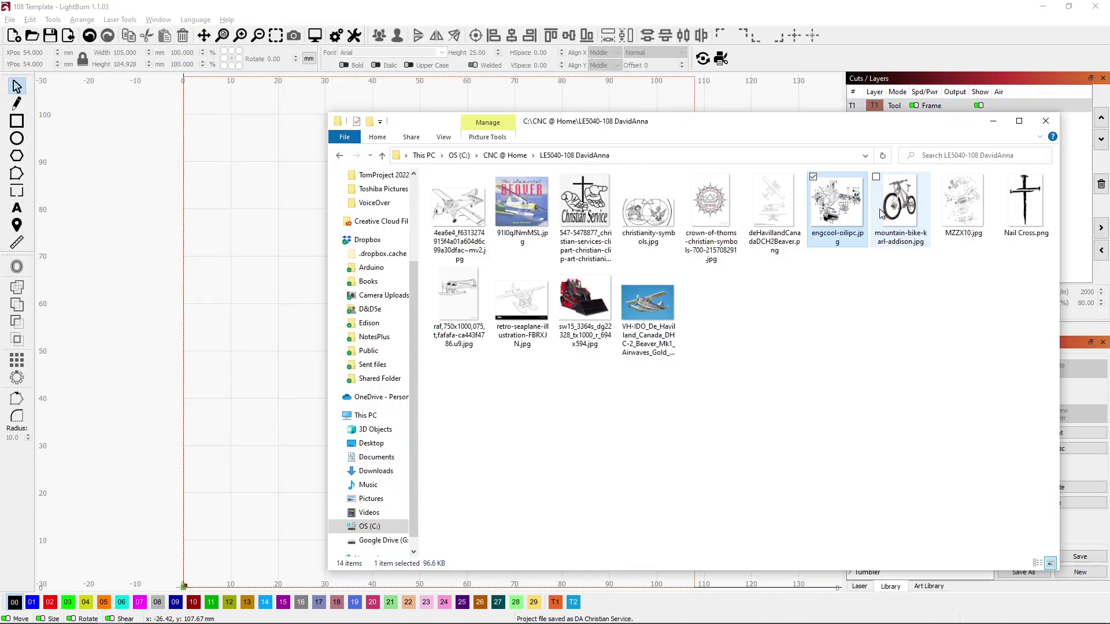
pyautogui.moveTo(899, 203); pyautogui.dragTo(265, 267)
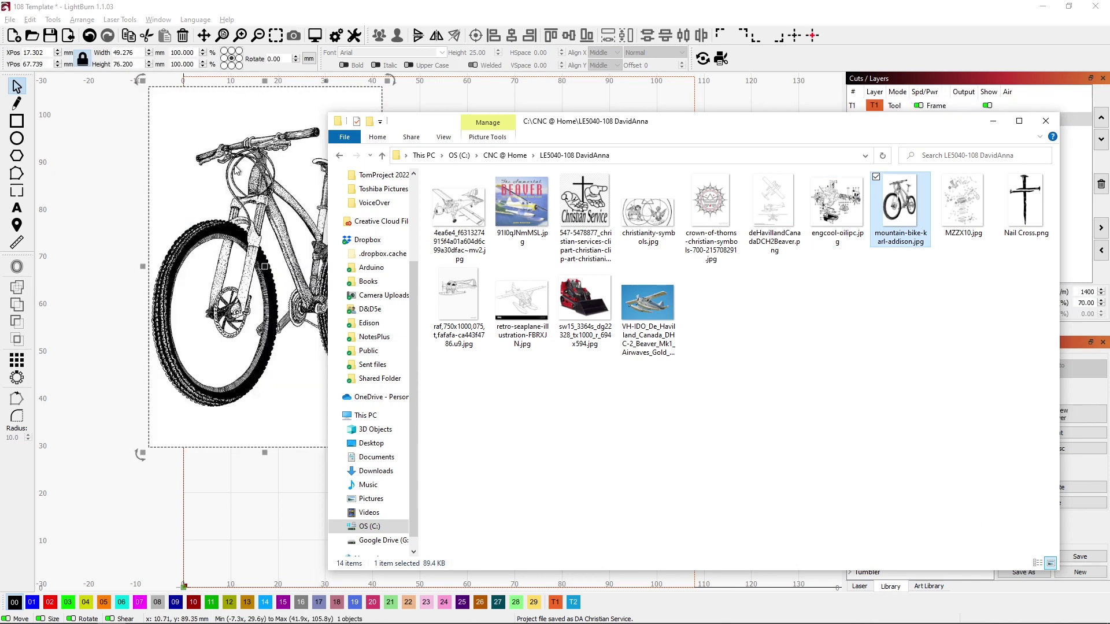
pyautogui.click(729, 5)
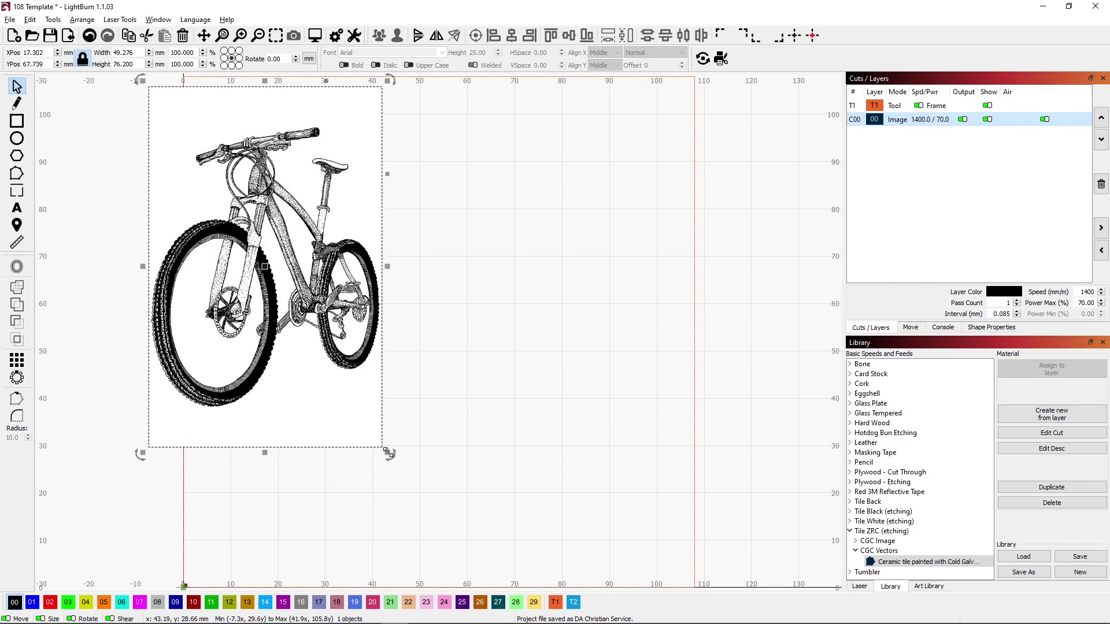
pyautogui.moveTo(388, 453); pyautogui.dragTo(493, 575)
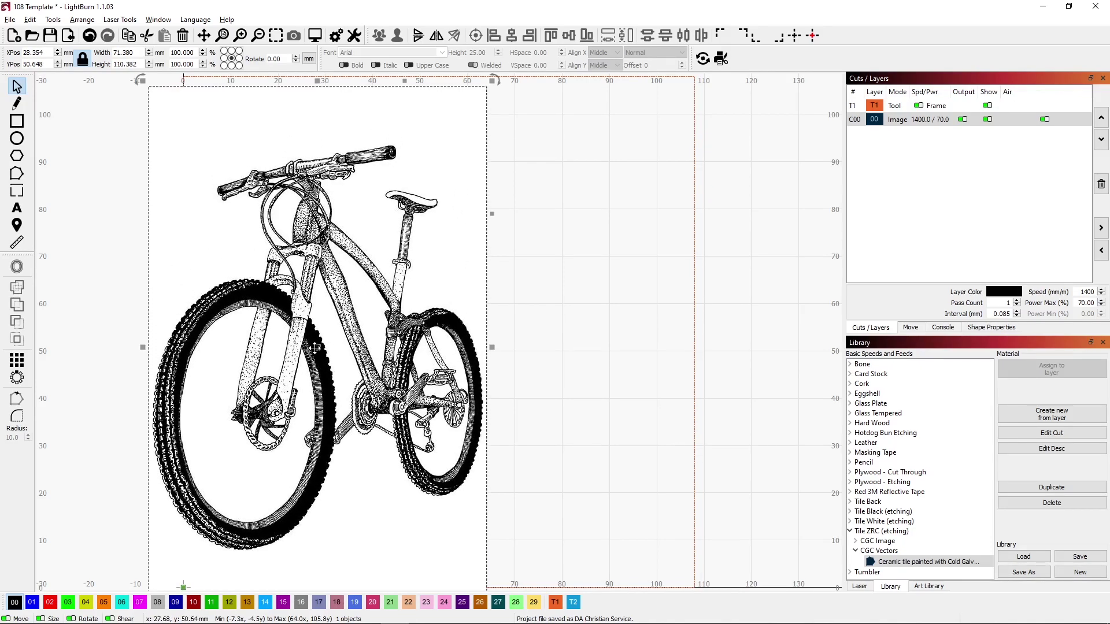
pyautogui.moveTo(317, 347); pyautogui.dragTo(440, 332)
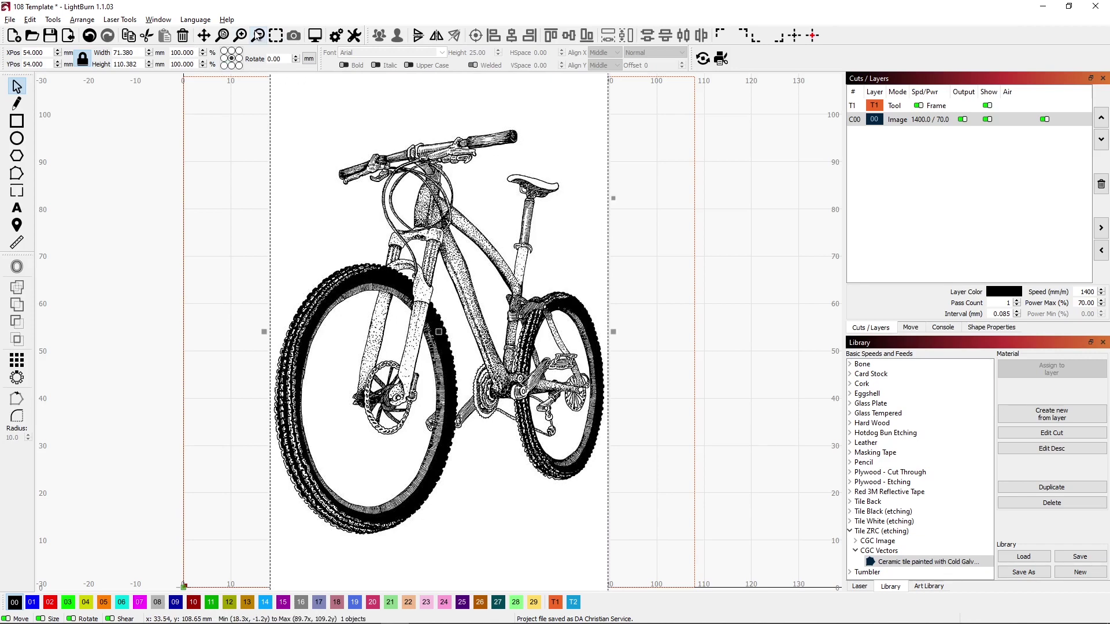
# View the whole page and enlarge the bicycle image in repeated one-percent width steps.
pyautogui.click(295, 36)
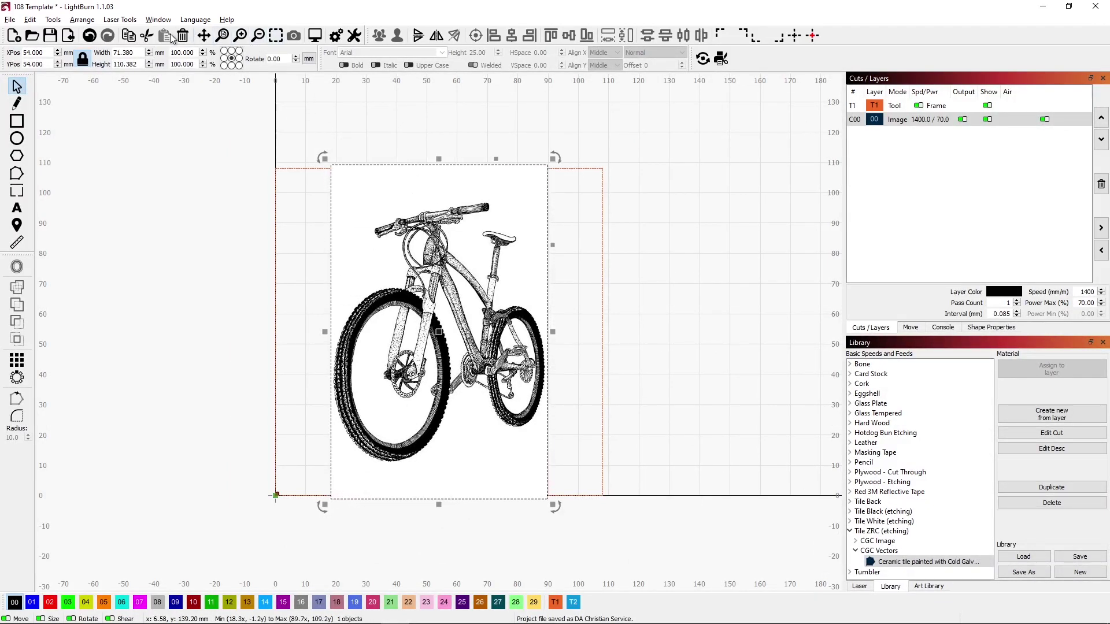
pyautogui.click(203, 50)
pyautogui.click(203, 51)
pyautogui.click(203, 51)
pyautogui.click(203, 51)
pyautogui.click(203, 50)
pyautogui.click(203, 51)
pyautogui.click(203, 51)
pyautogui.click(203, 51)
pyautogui.click(203, 51)
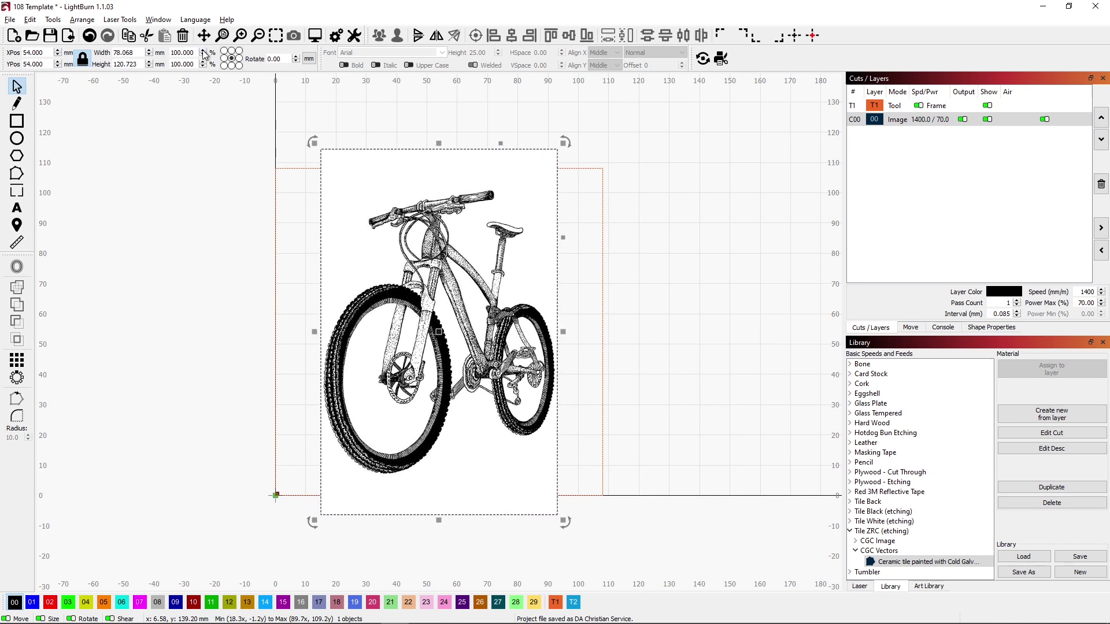
pyautogui.click(203, 51)
pyautogui.click(203, 51)
pyautogui.click(202, 52)
pyautogui.click(203, 52)
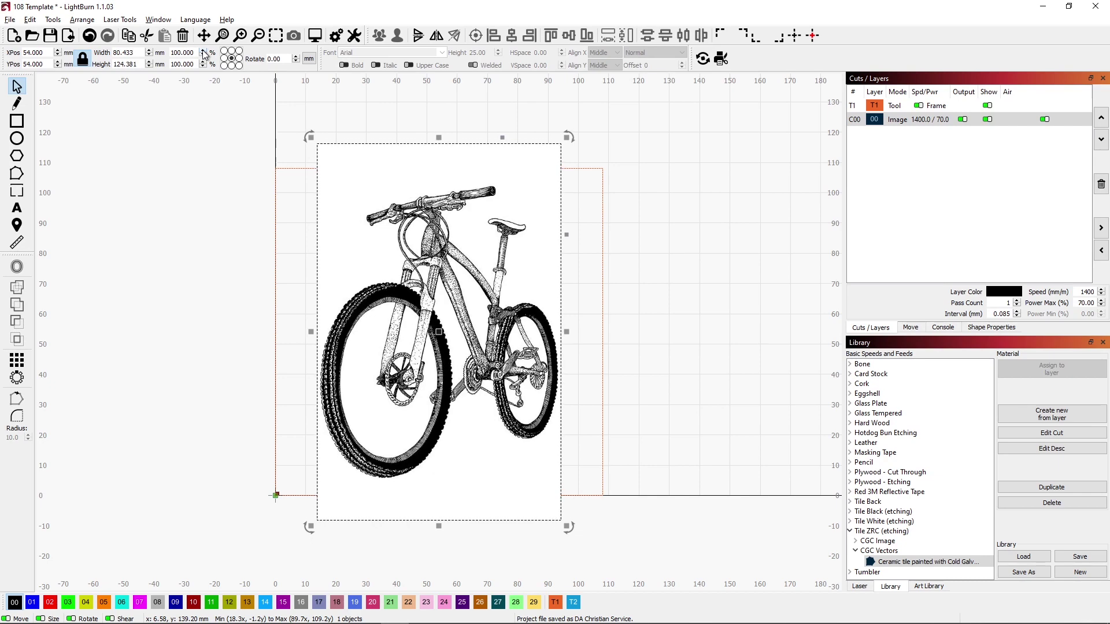
pyautogui.click(203, 52)
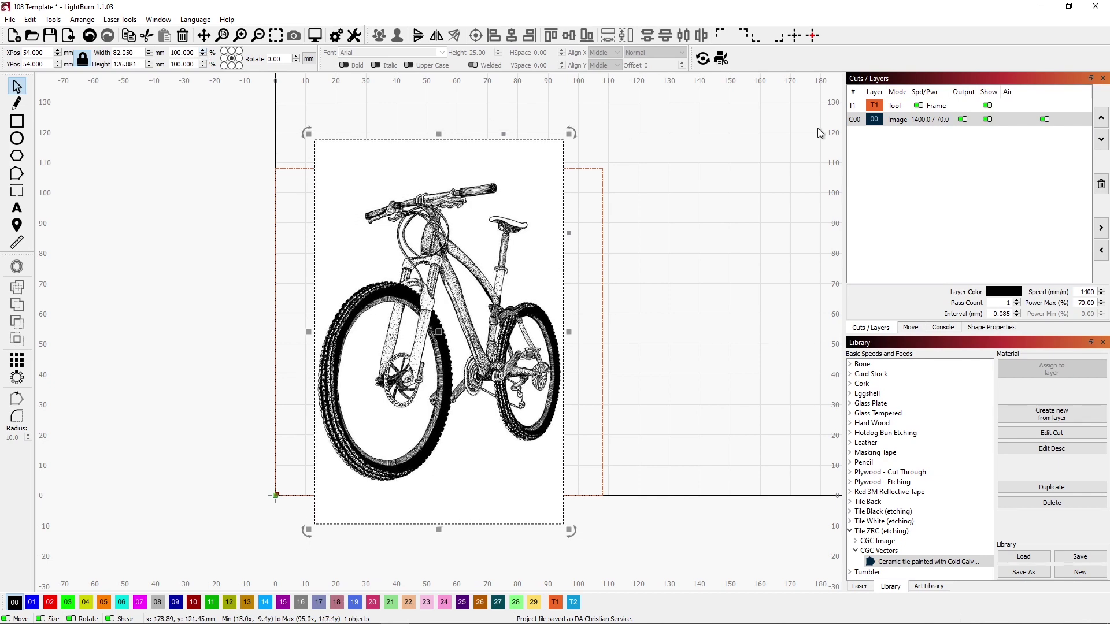
# Grow the bicycle to 83.7 × 129.4 mm, moving the image layer up then back below the frame layer.
pyautogui.click(1101, 119)
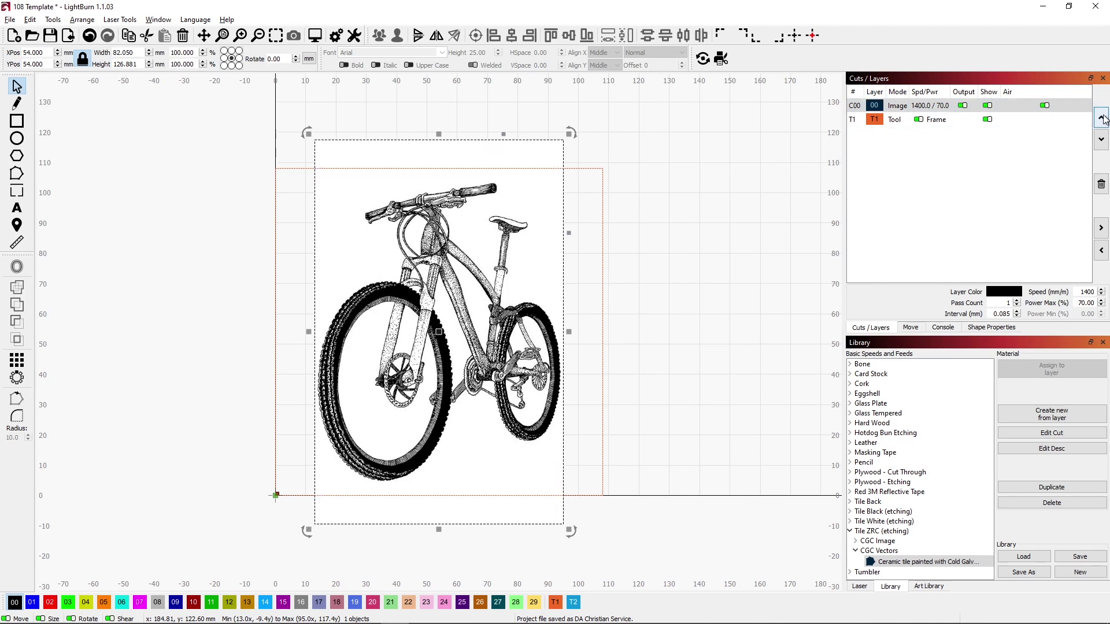
pyautogui.click(202, 51)
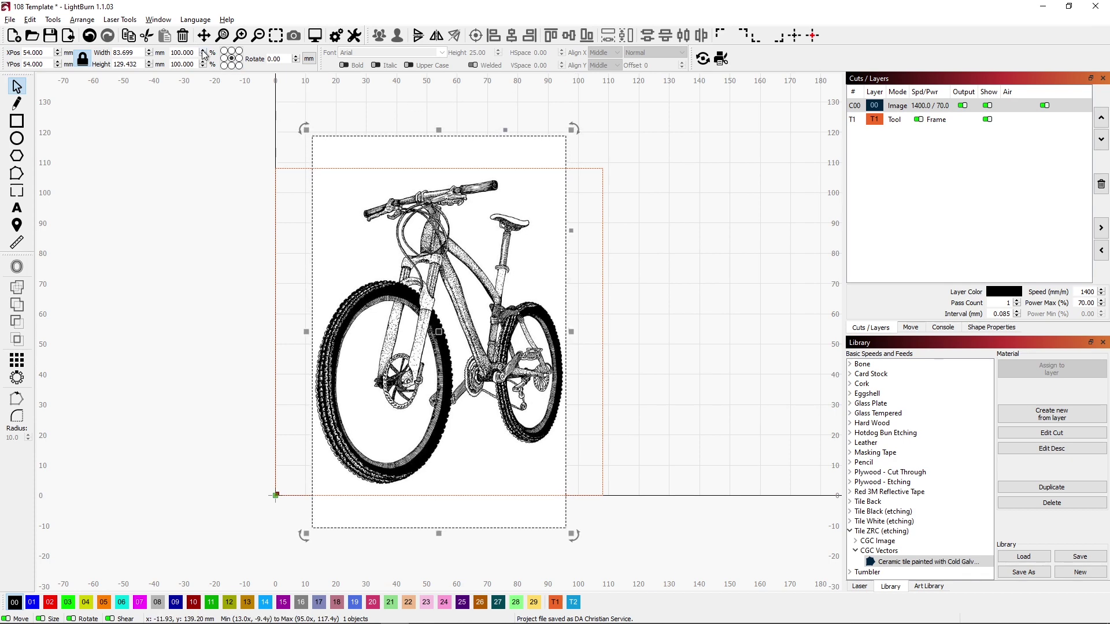
pyautogui.click(203, 51)
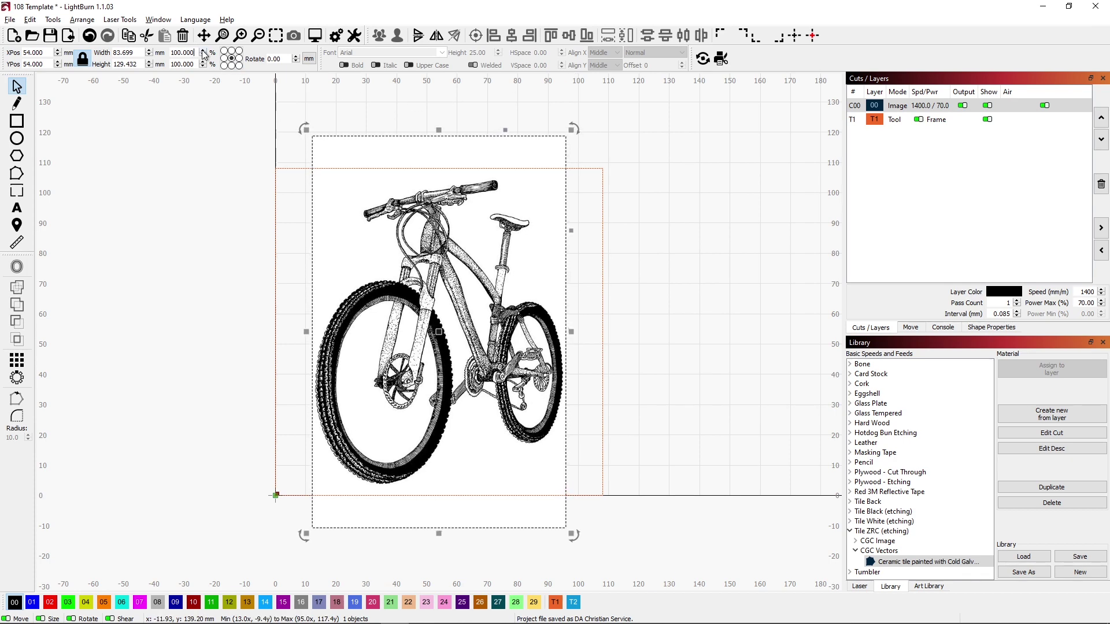
pyautogui.click(1101, 141)
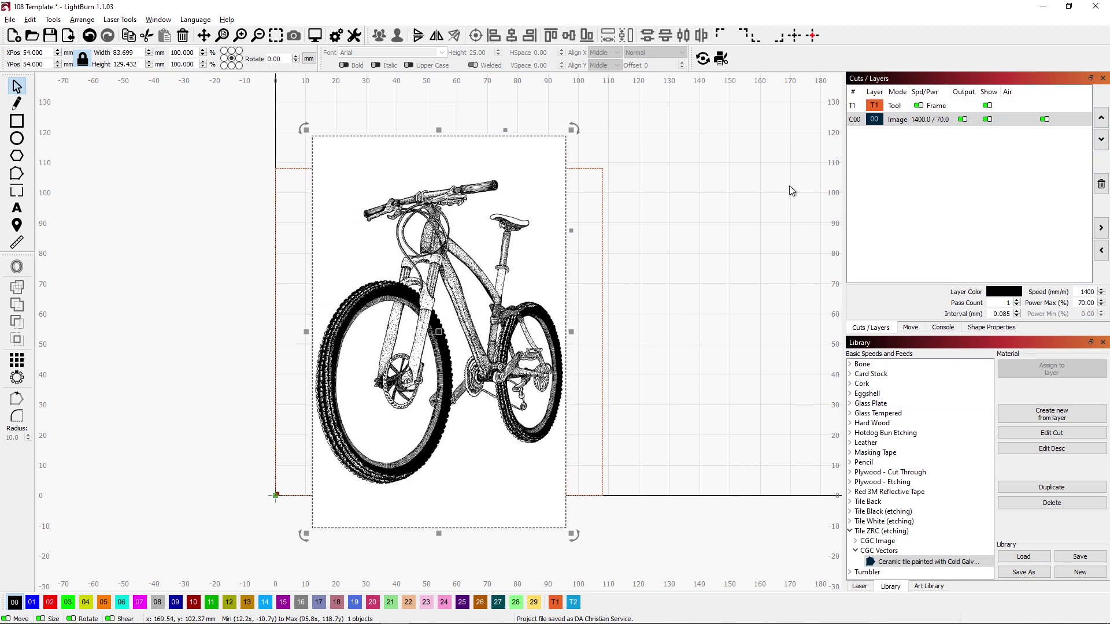
pyautogui.click(743, 200)
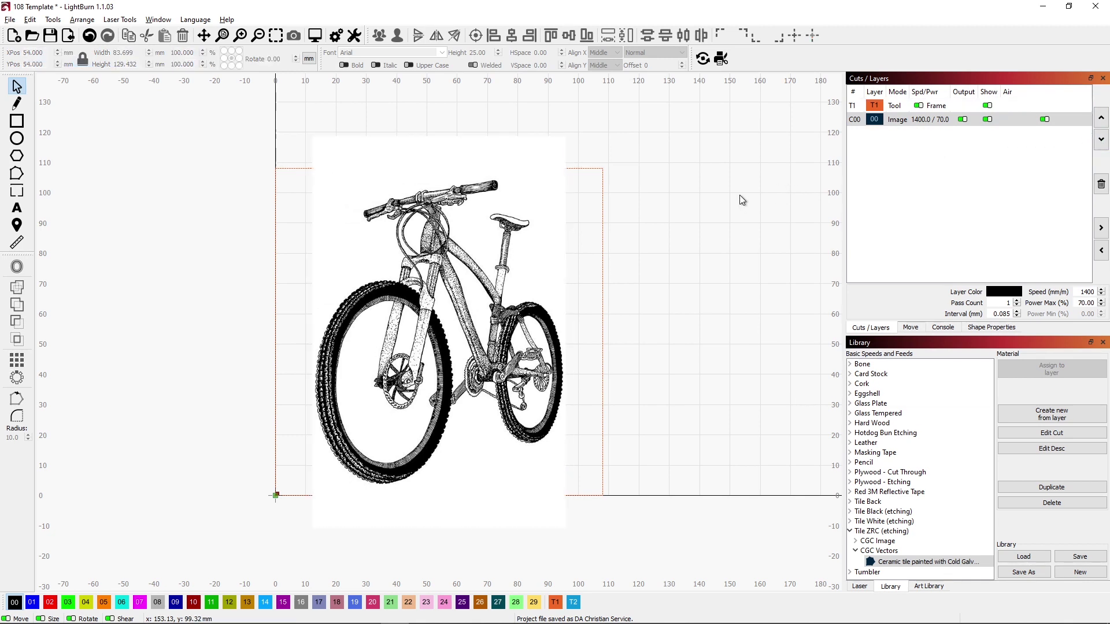
pyautogui.click(490, 157)
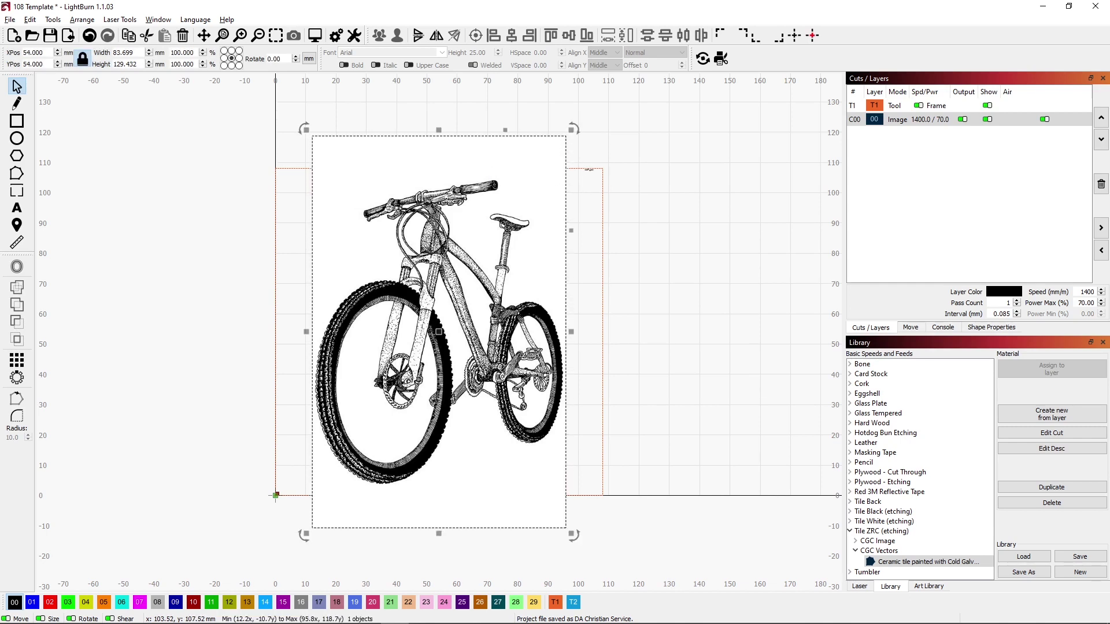
# Mask the bicycle image to the 108 mm red frame rectangle, trimming its overhanging edges.
pyautogui.keyDown('shift'); pyautogui.click(589, 169); pyautogui.keyUp('shift')
pyautogui.rightClick(546, 187)
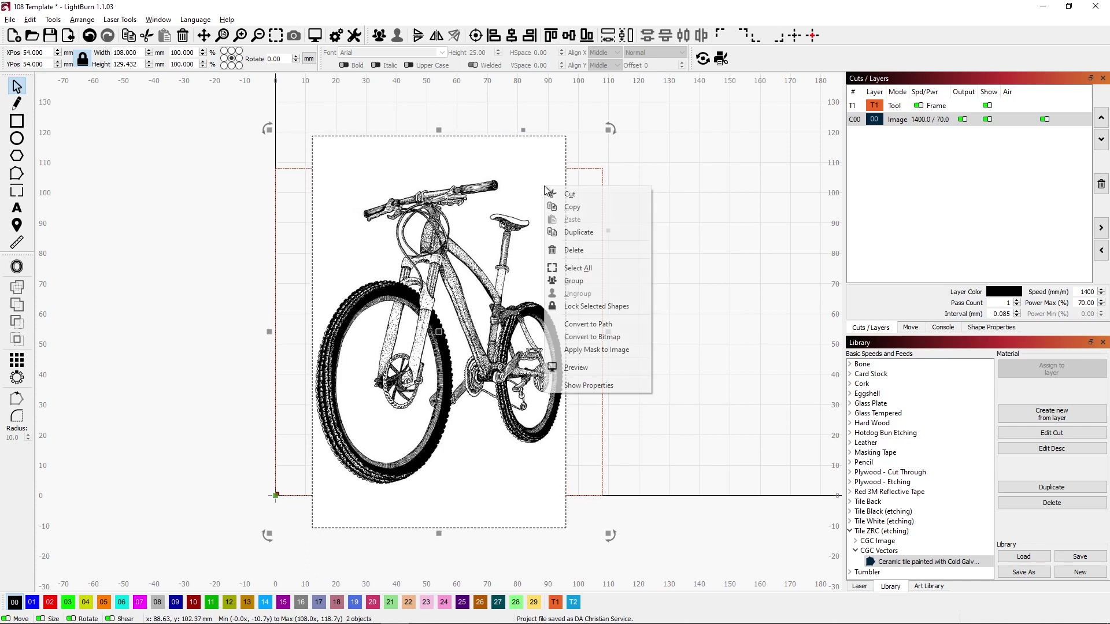
pyautogui.click(587, 349)
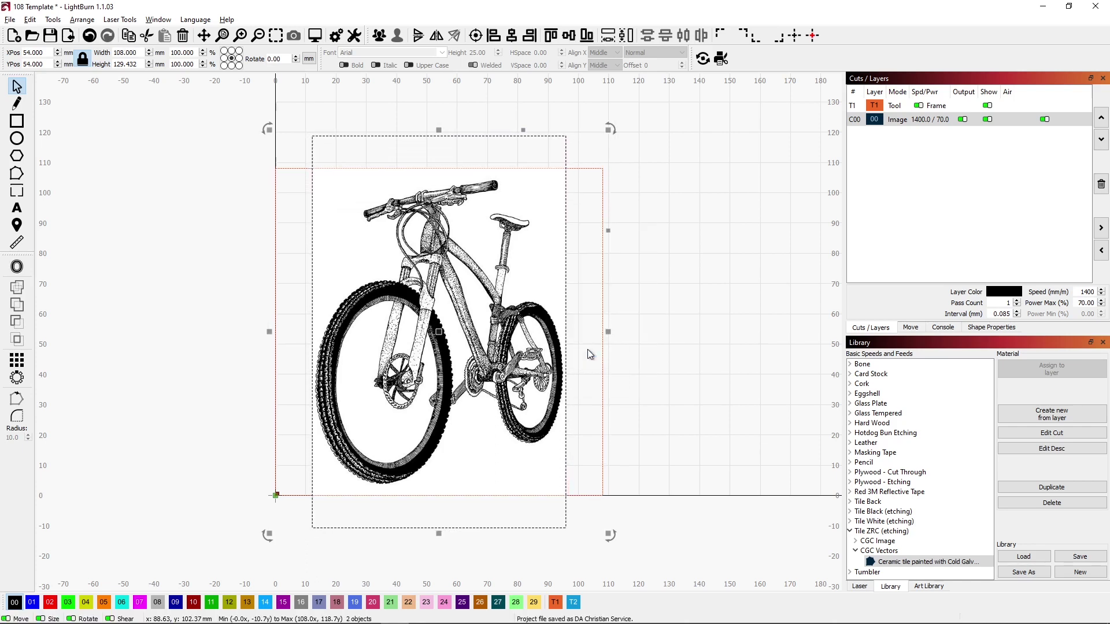
pyautogui.click(671, 311)
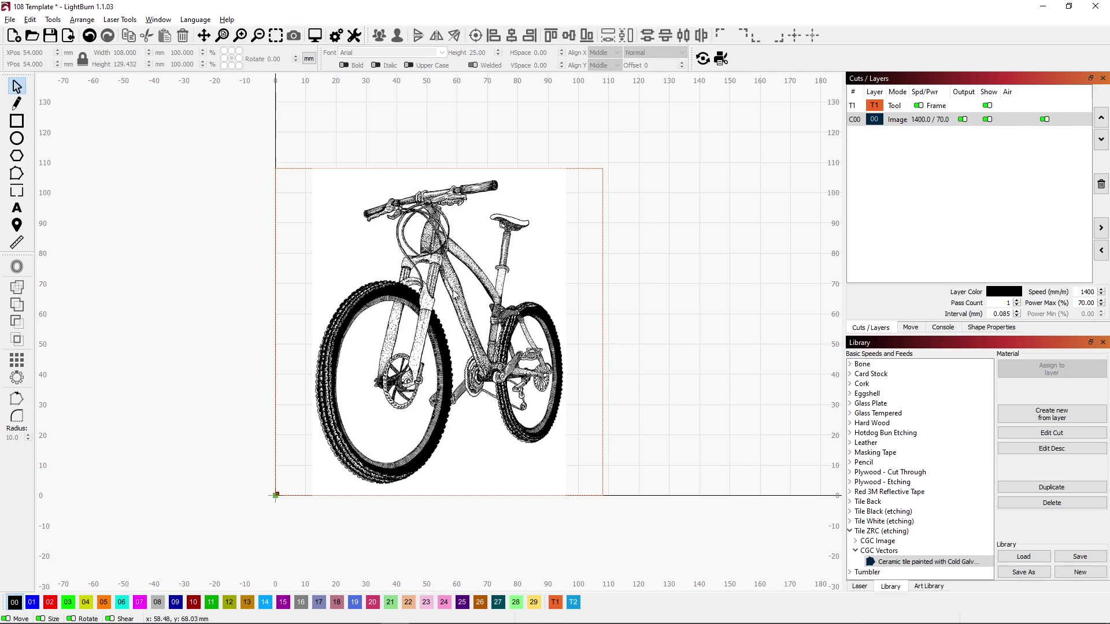
pyautogui.scroll(10, 440, 264)
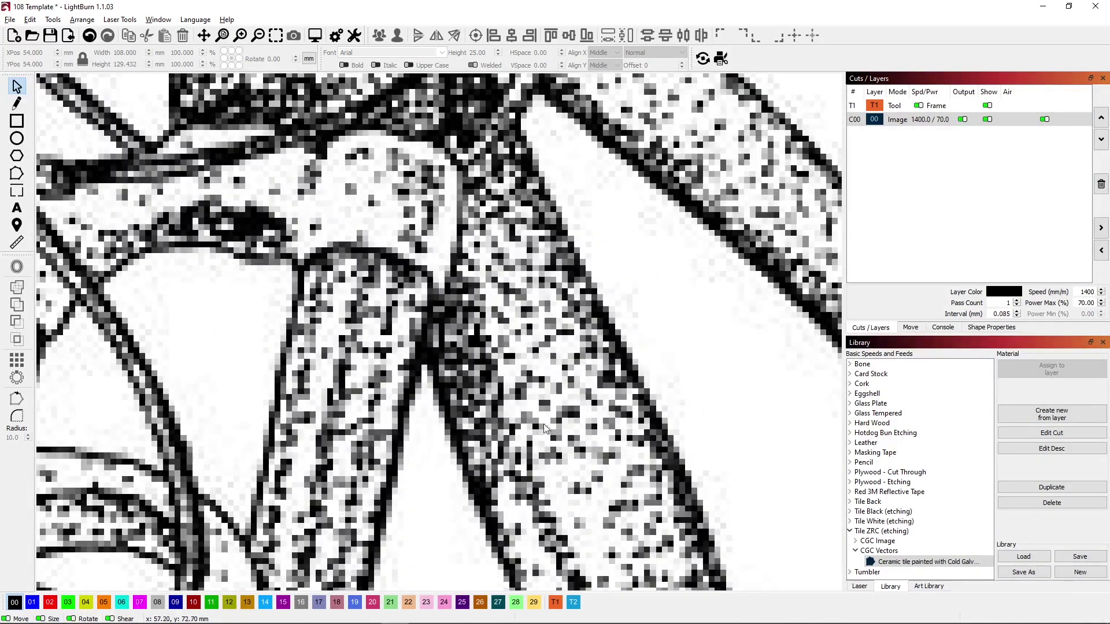
pyautogui.scroll(-10, 360, 415)
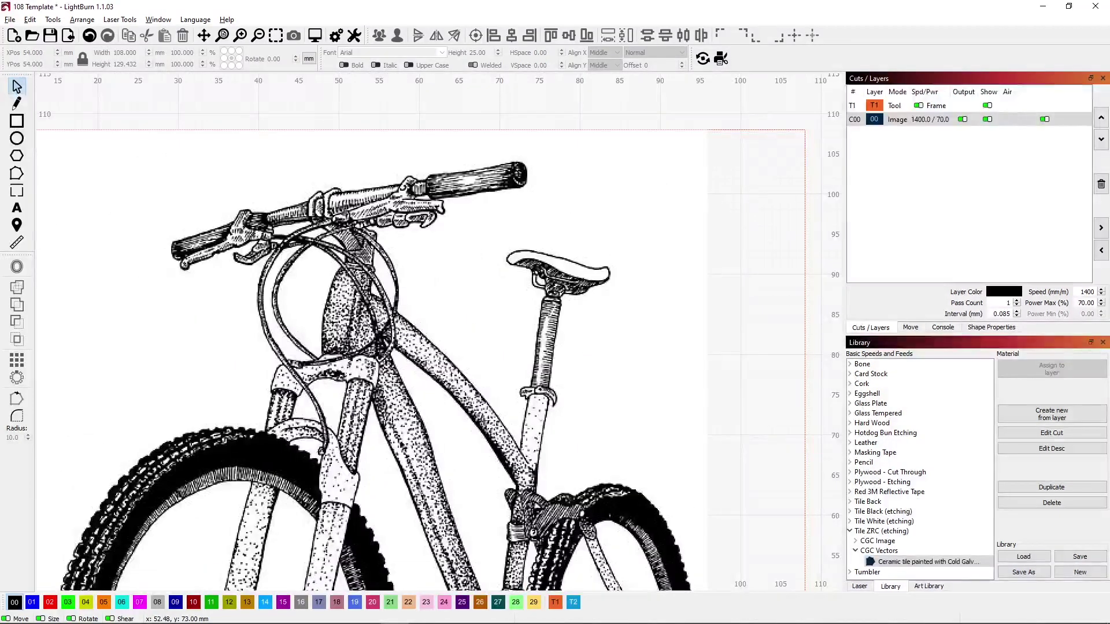
pyautogui.scroll(-5, 359, 417)
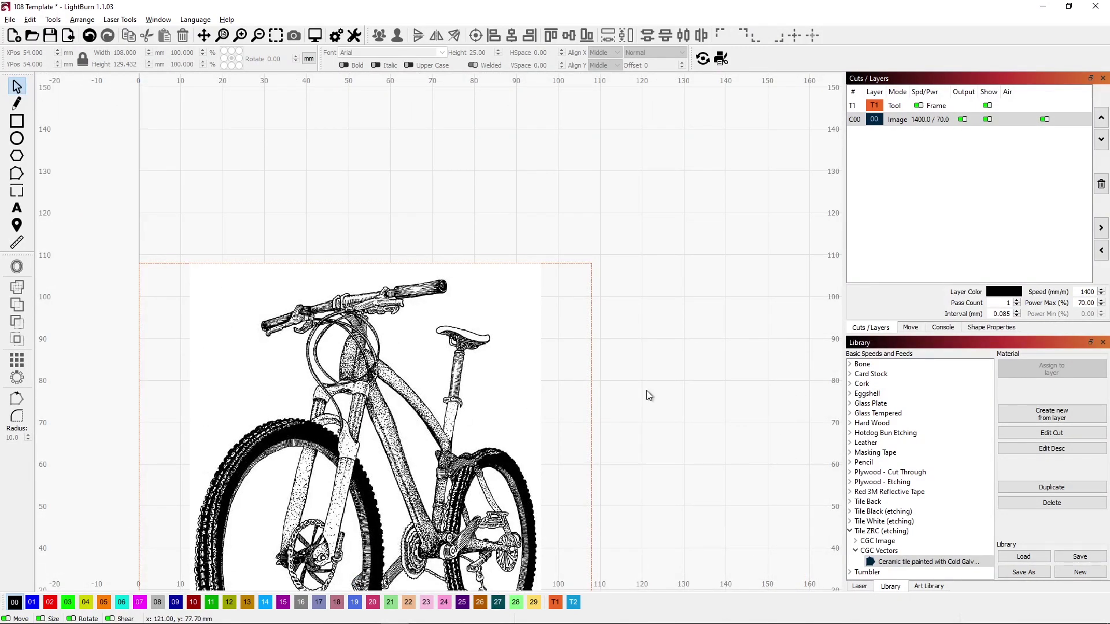
pyautogui.moveTo(644, 384); pyautogui.dragTo(634, 295)
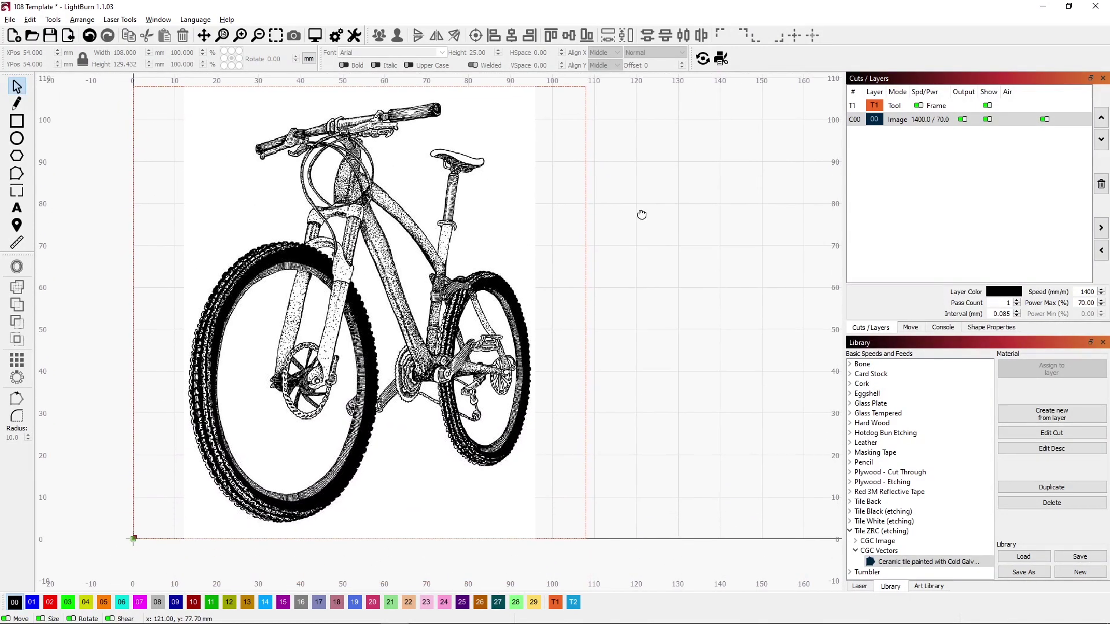
pyautogui.moveTo(641, 214); pyautogui.dragTo(669, 230)
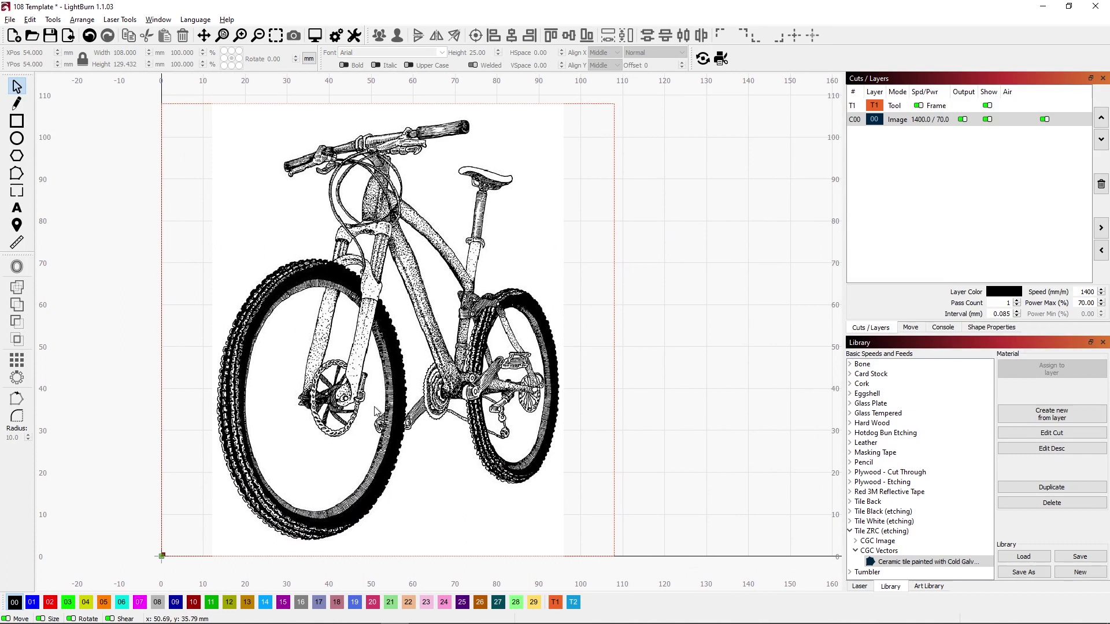
# Assign the Tile ZRC ceramic tile CGC Image preset to layer C00 and verify 2000 mm/min, 80% power.
pyautogui.click(851, 120)
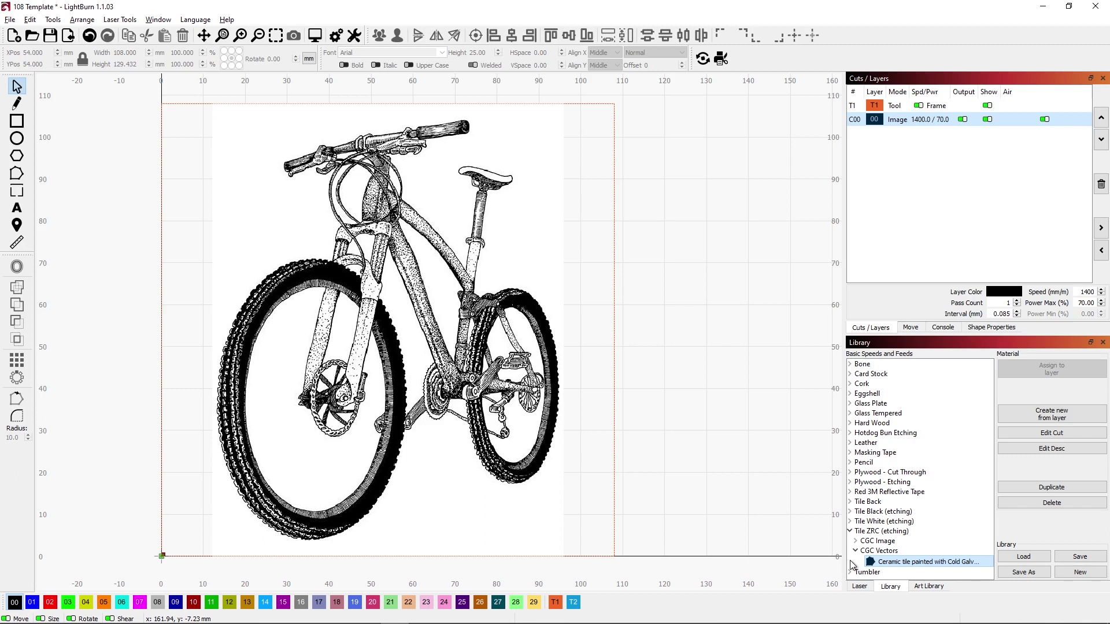
pyautogui.click(857, 541)
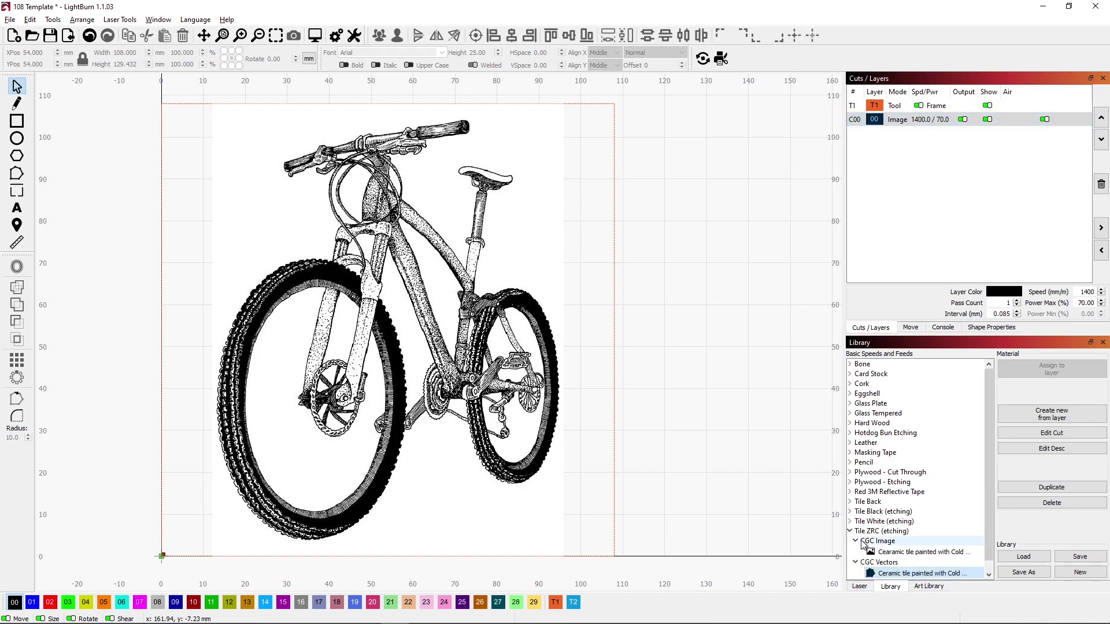
pyautogui.click(900, 553)
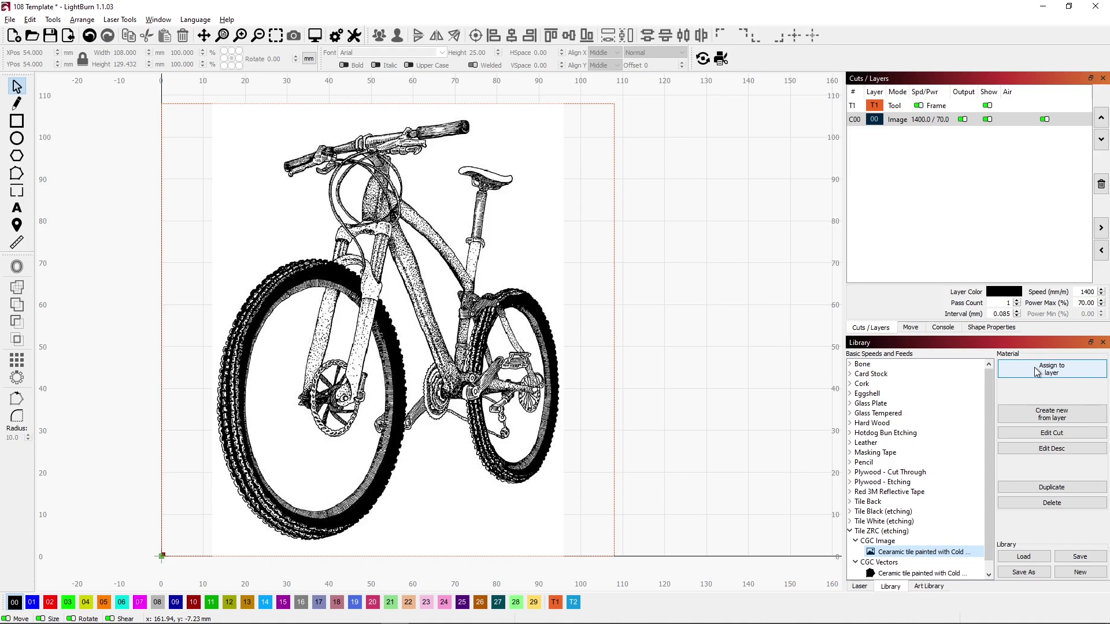
pyautogui.click(1037, 372)
pyautogui.doubleClick(859, 121)
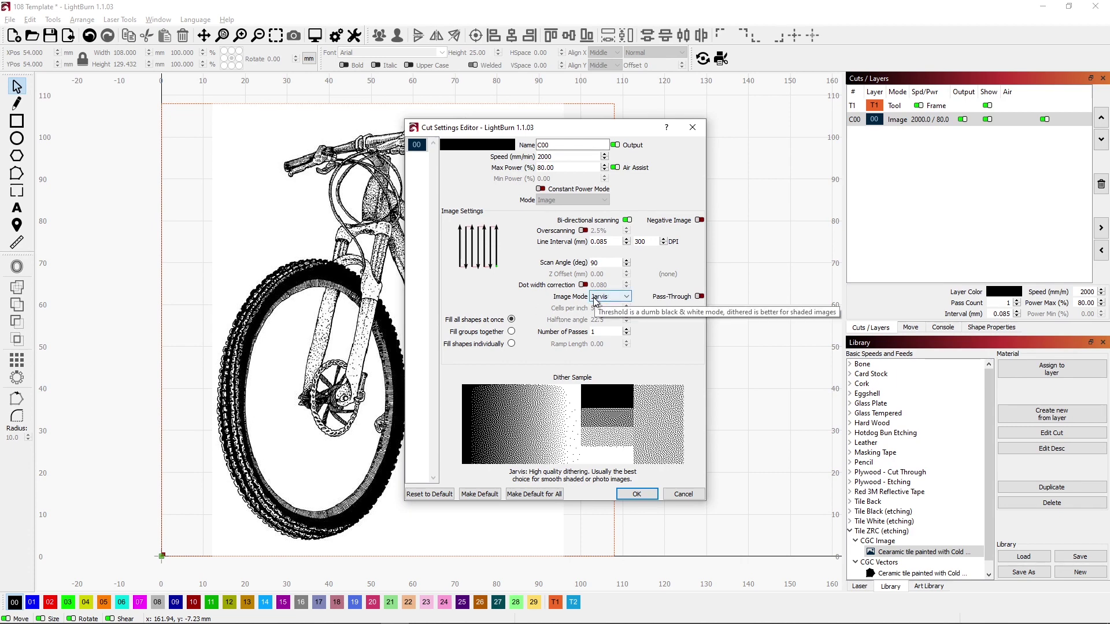
pyautogui.click(691, 127)
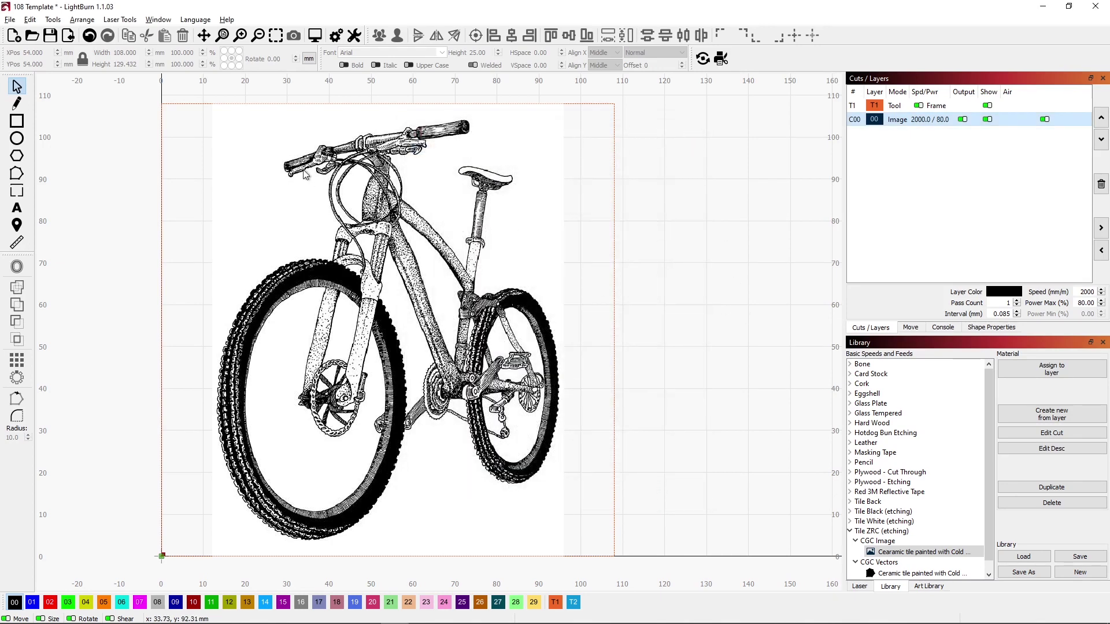
# Save the bicycle project under the new name DA Mountain Bike.
pyautogui.click(10, 19)
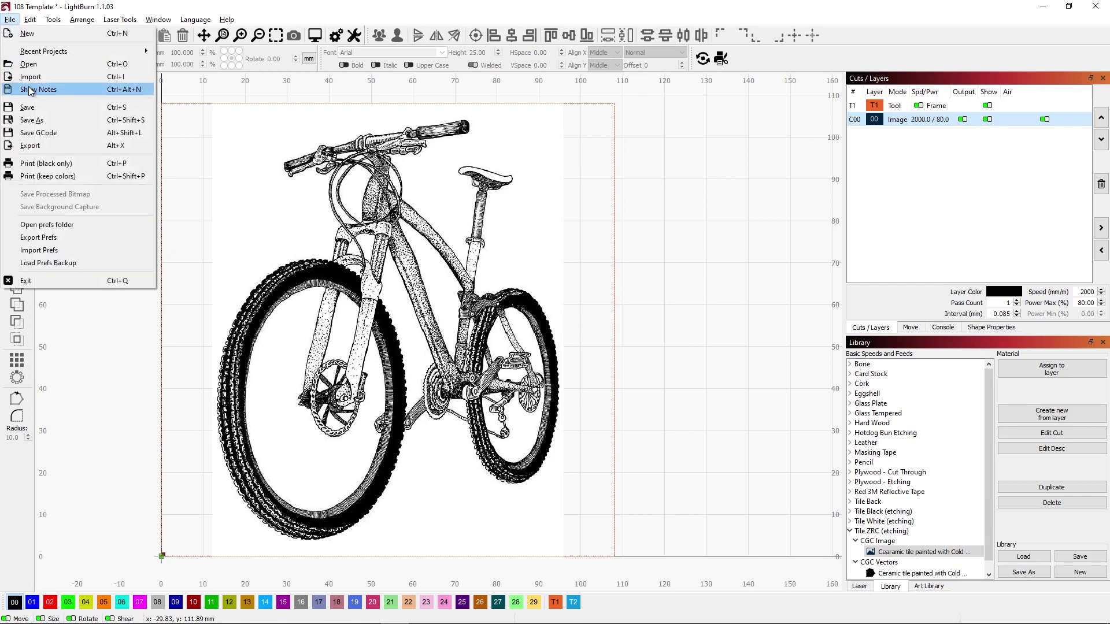
pyautogui.click(34, 119)
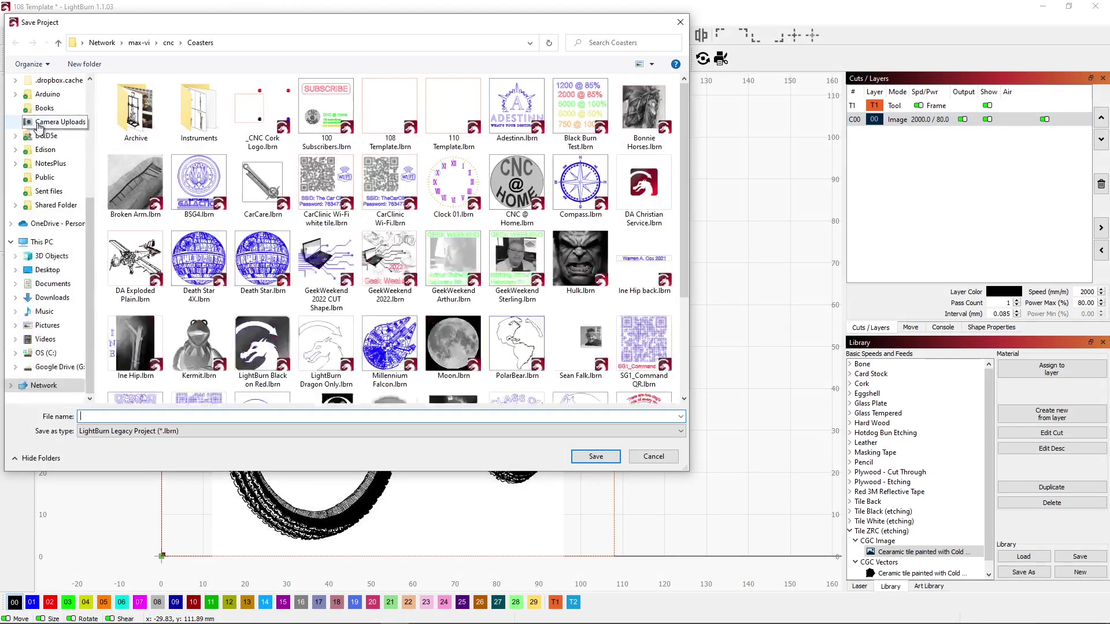
pyautogui.write('D')
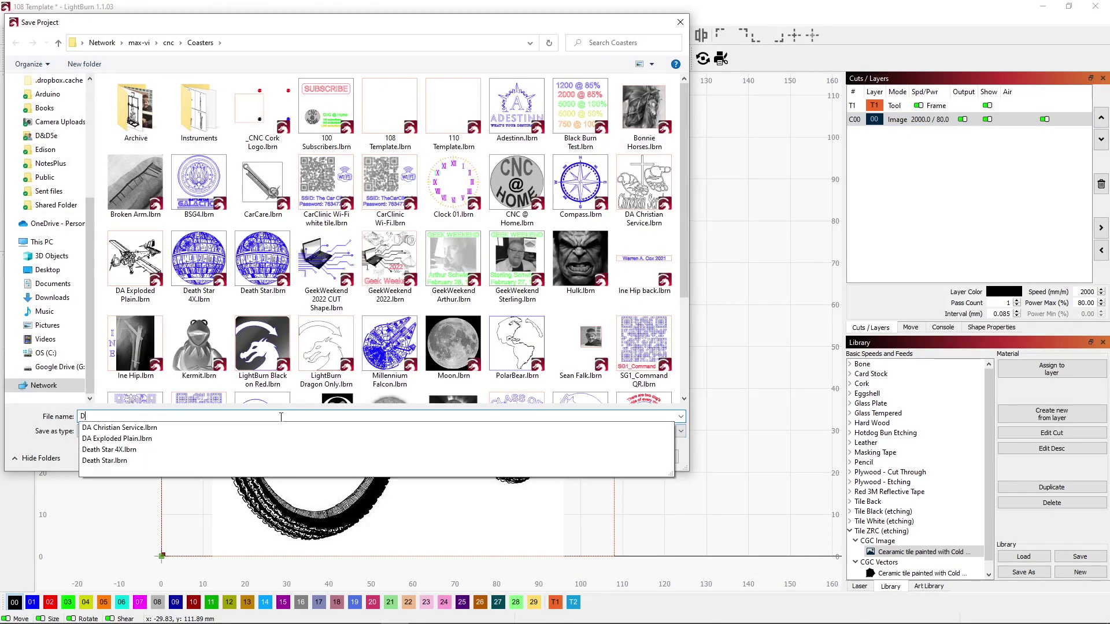
pyautogui.write('A M')
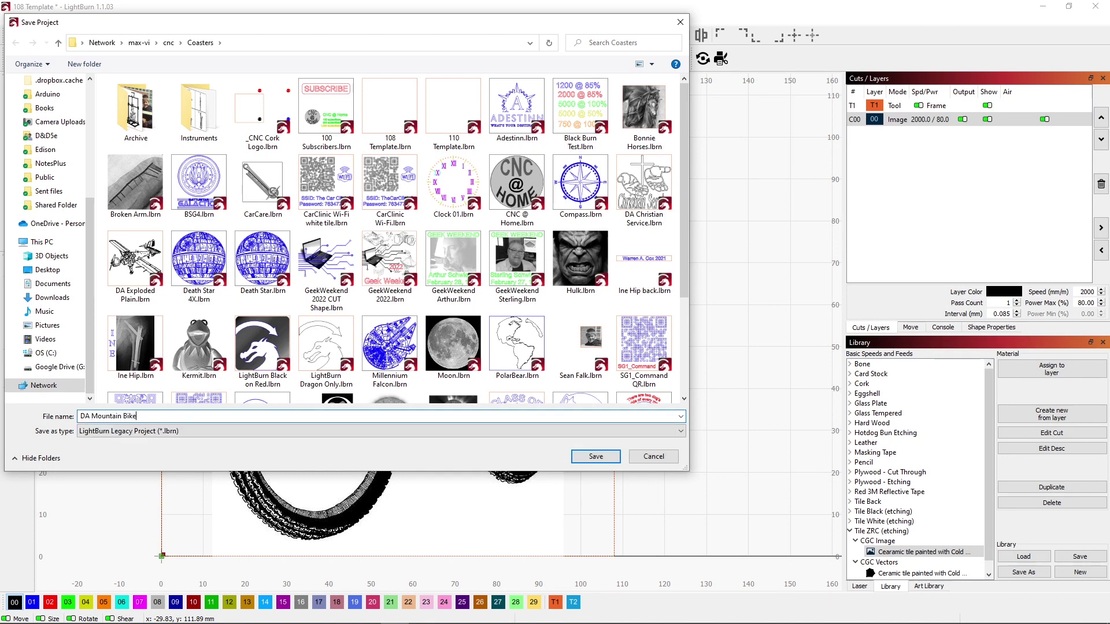
pyautogui.write('ountain Bike')
pyautogui.press('Return')
# Reopen the blank 108 Template.lbrn from Recent Projects.
pyautogui.click(10, 19)
pyautogui.moveTo(44, 51)
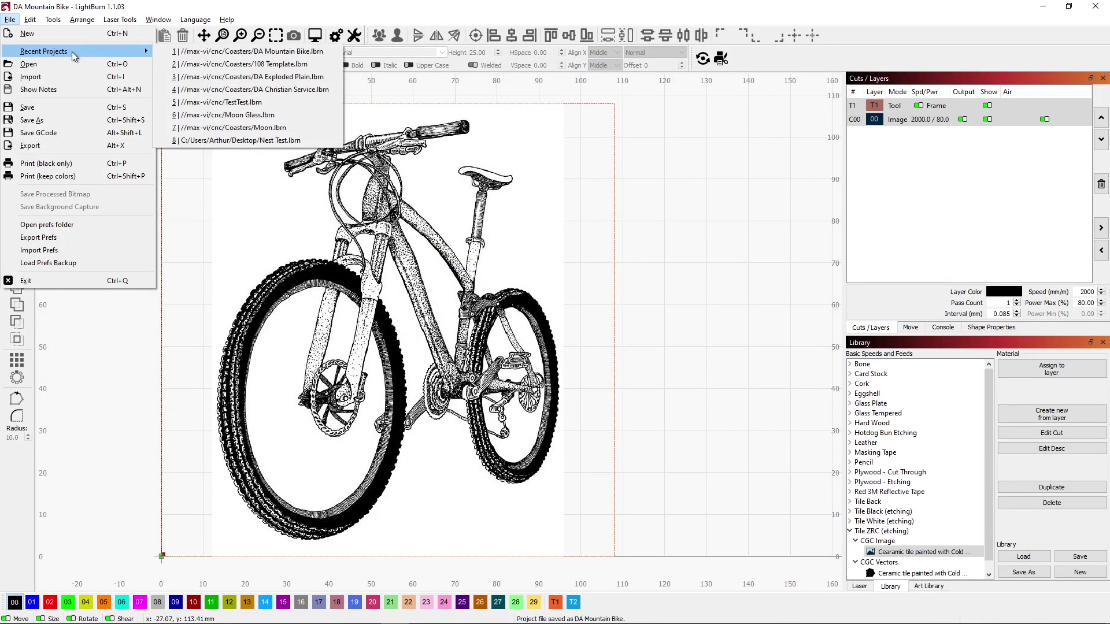
pyautogui.click(217, 64)
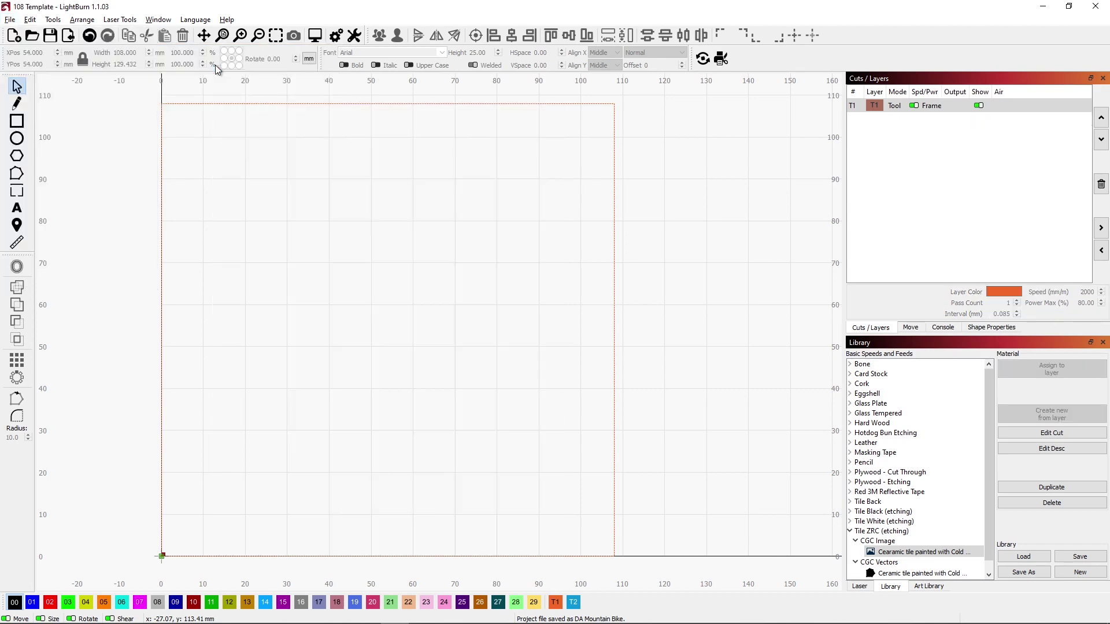
# Import Nail Cross.png from the file folder and move it to the middle of the work area.
pyautogui.hotkey('alt', 'Tab')
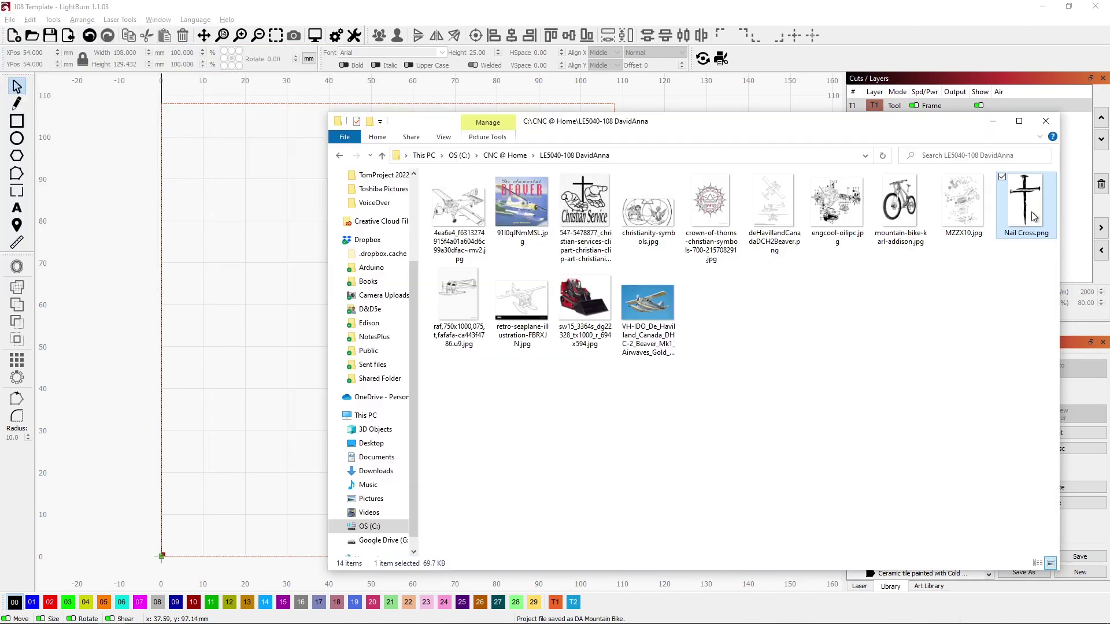
pyautogui.moveTo(1026, 205); pyautogui.dragTo(230, 281)
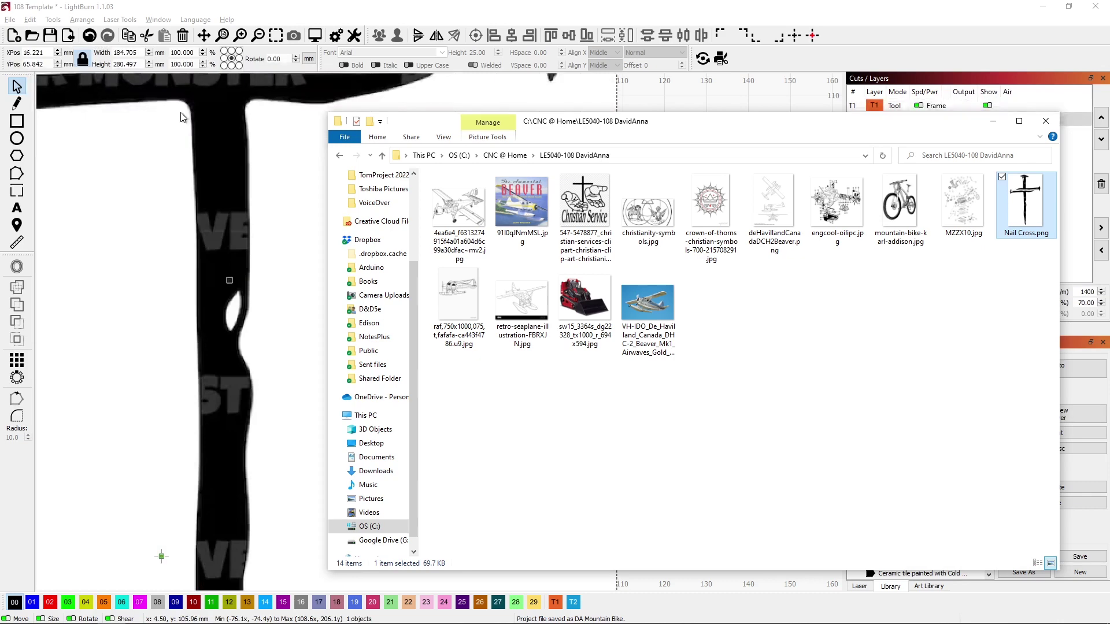
pyautogui.click(770, 19)
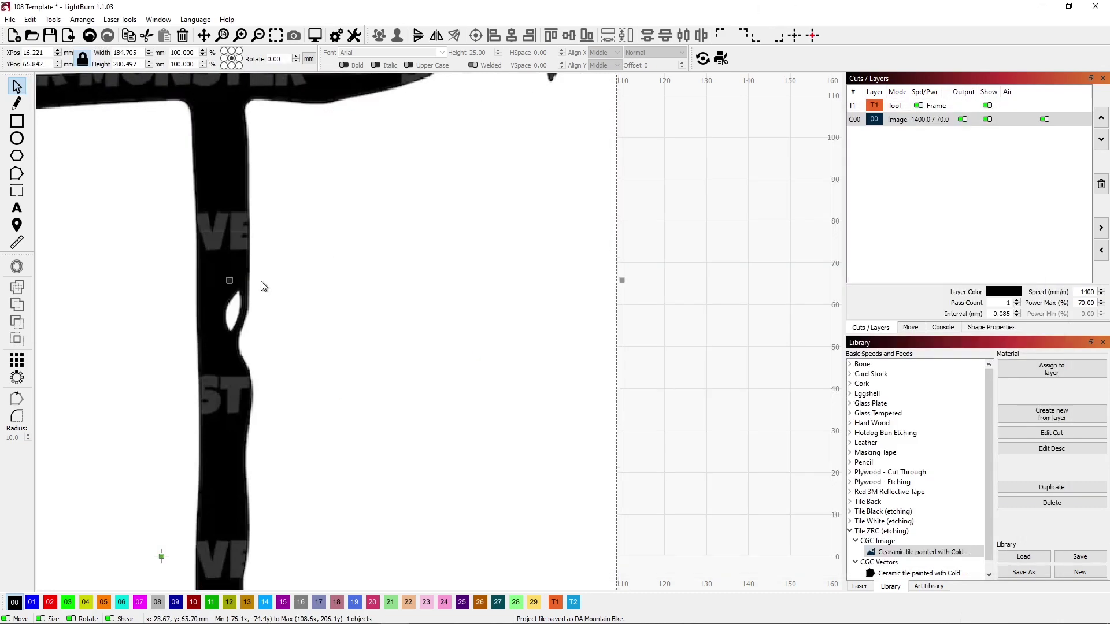
pyautogui.click(224, 35)
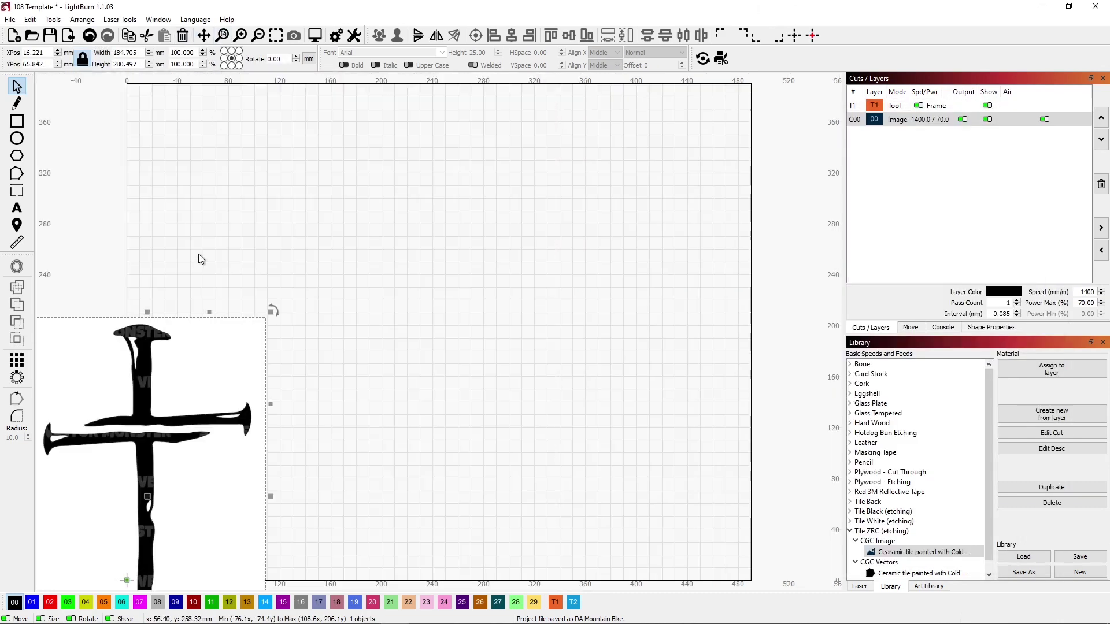
pyautogui.moveTo(146, 498); pyautogui.dragTo(425, 354)
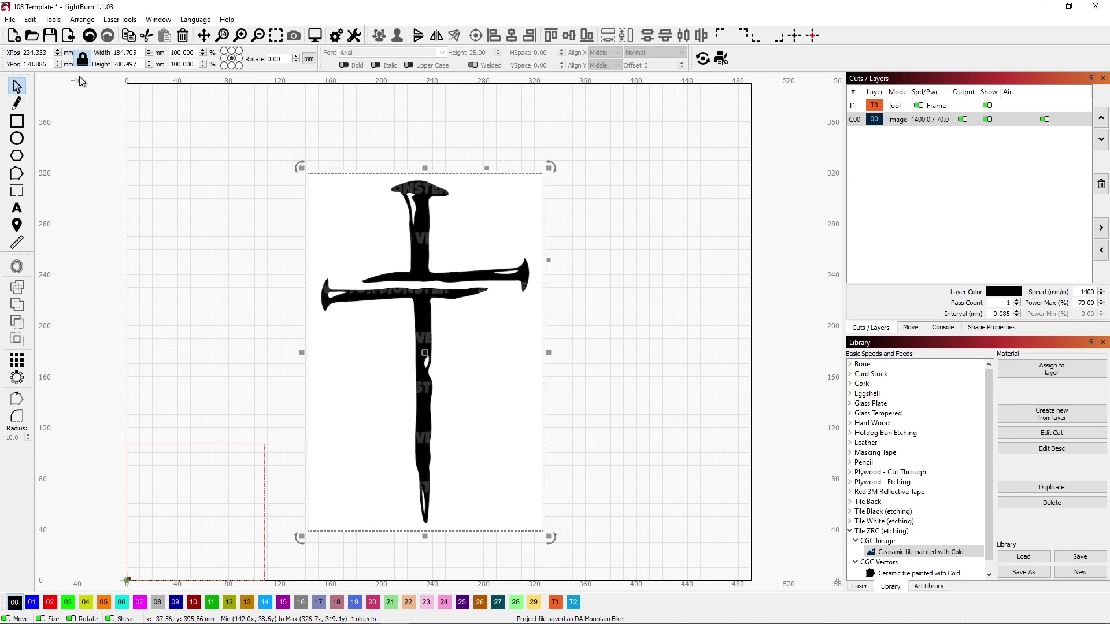
# Trace the nail-cross image into 162.9 × 268.8 mm vector shapes, deleting the original bitmap.
pyautogui.rightClick(419, 264)
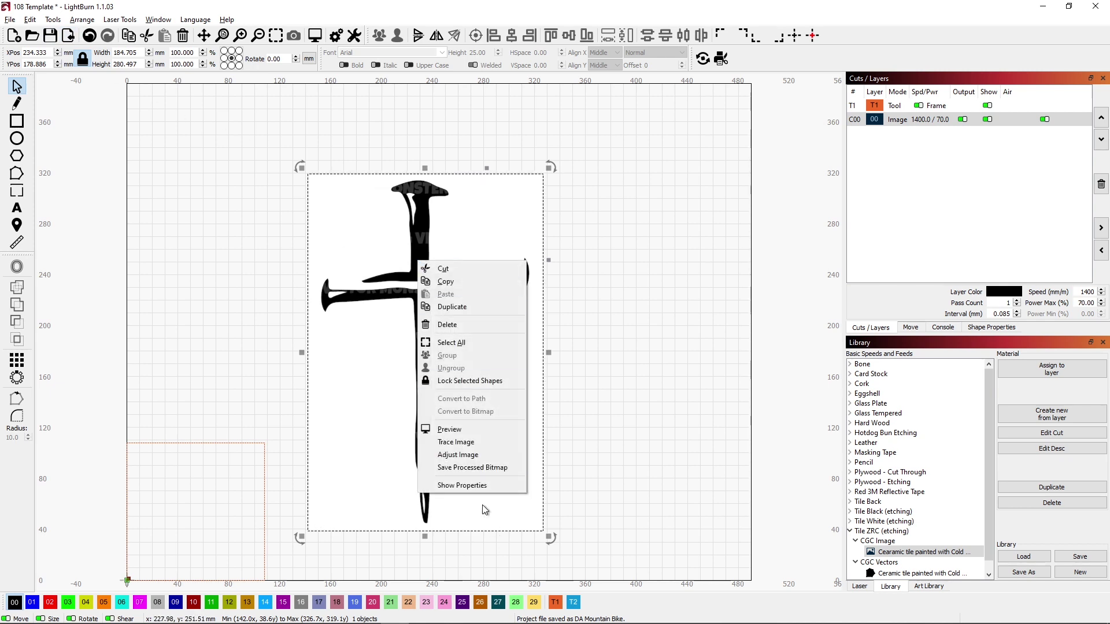
pyautogui.click(458, 442)
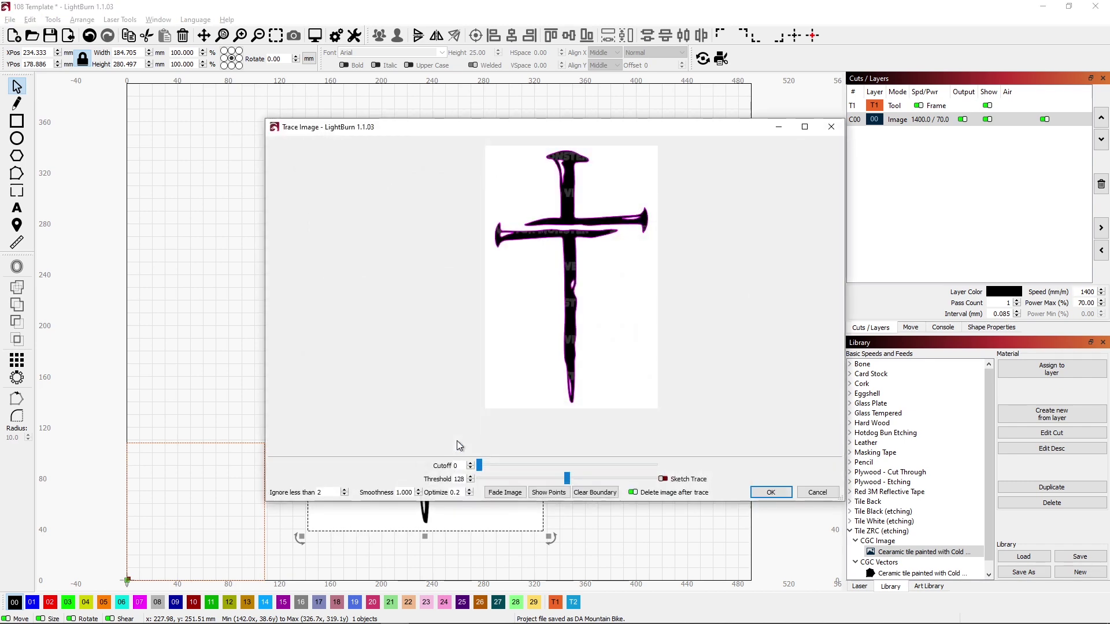
pyautogui.click(804, 127)
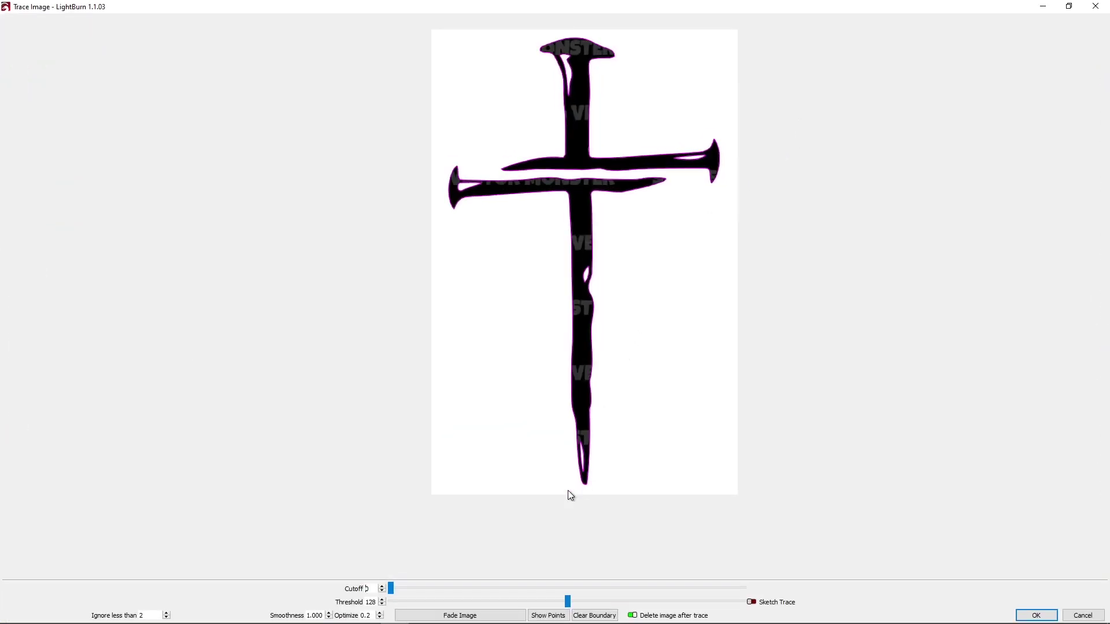
pyautogui.click(1036, 616)
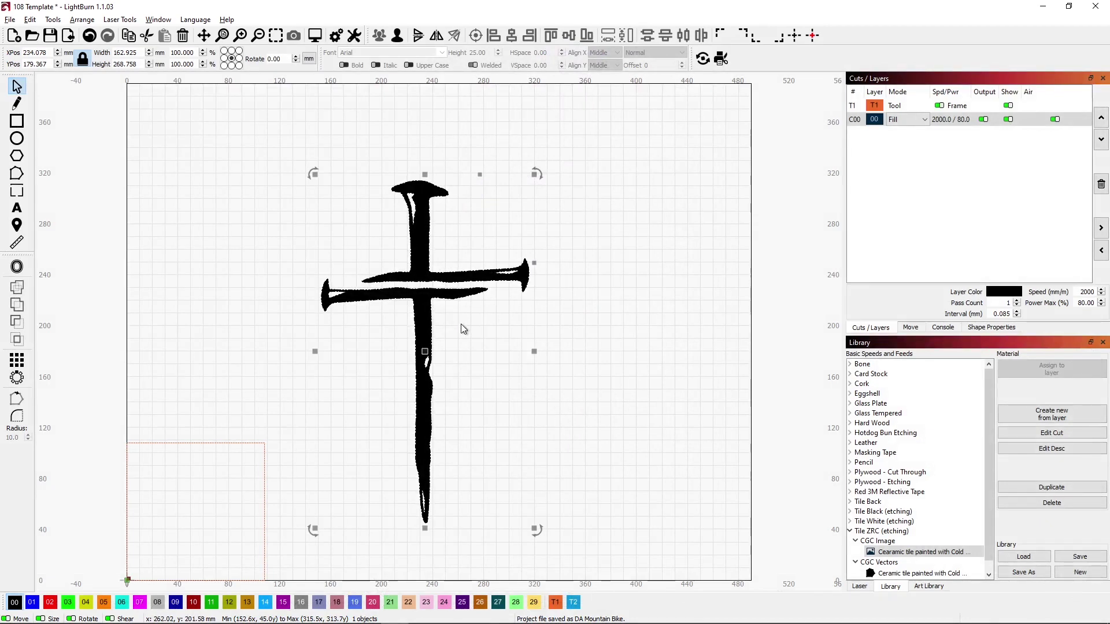
# Shrink the traced cross to 61.9 × 102.1 mm and centre it in the coaster frame at X 54, Y 54.
pyautogui.moveTo(536, 174); pyautogui.dragTo(453, 310)
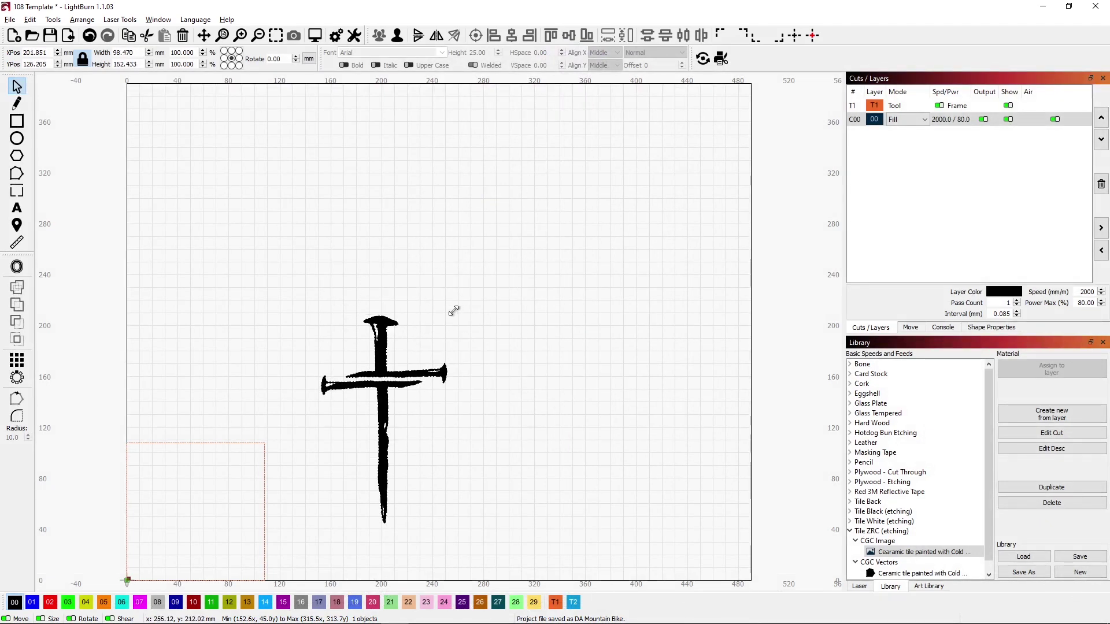
pyautogui.moveTo(386, 425); pyautogui.dragTo(198, 517)
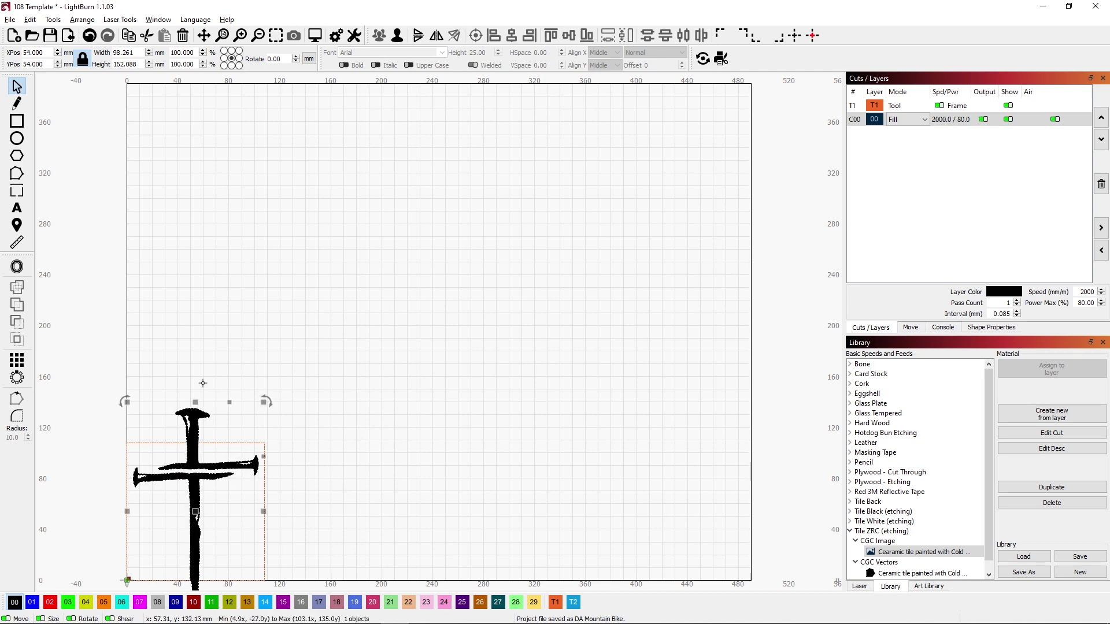
pyautogui.click(203, 66)
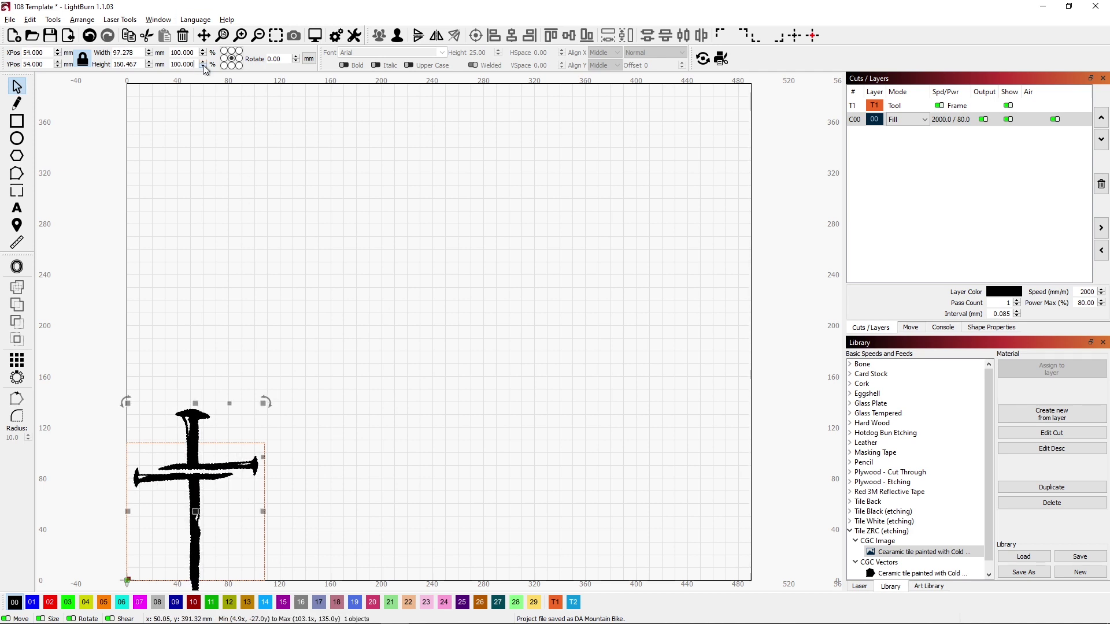
pyautogui.click(203, 66)
pyautogui.click(203, 67)
pyautogui.click(203, 67)
pyautogui.click(203, 67)
pyautogui.click(203, 67)
pyautogui.click(203, 66)
pyautogui.click(203, 67)
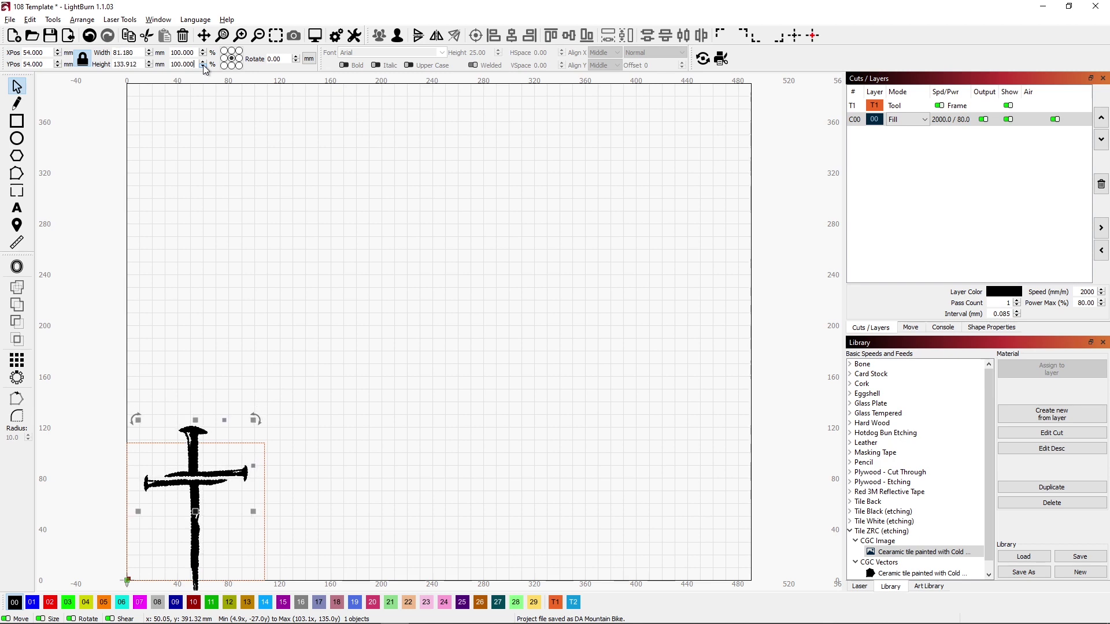
pyautogui.click(203, 67)
pyautogui.click(203, 66)
pyautogui.click(203, 66)
pyautogui.click(203, 66)
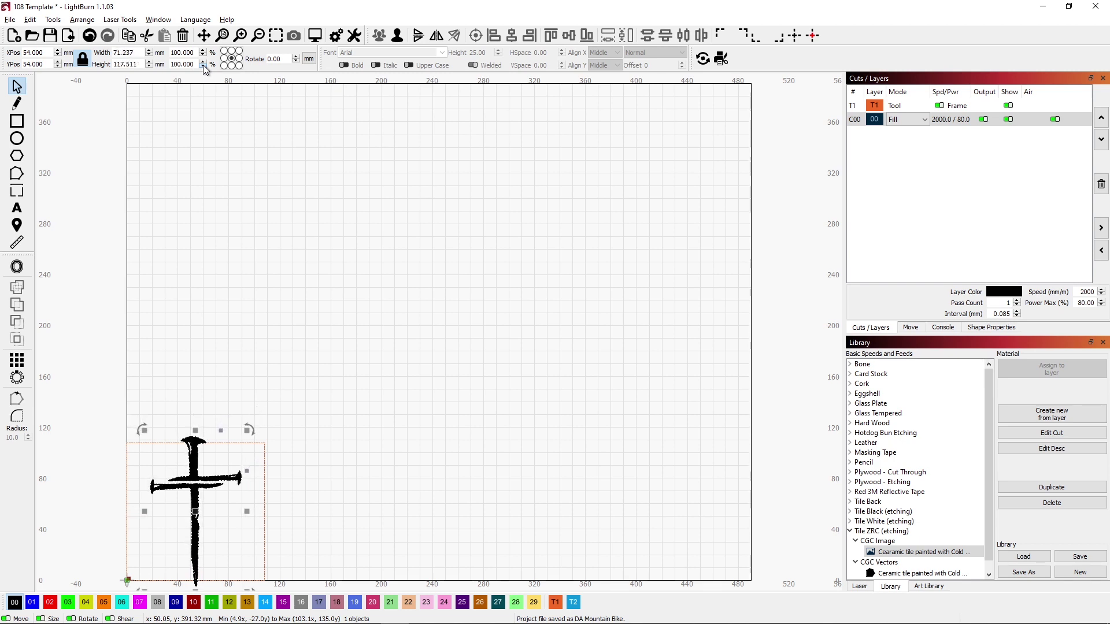
pyautogui.click(203, 66)
pyautogui.click(203, 67)
pyautogui.click(203, 66)
pyautogui.click(203, 66)
pyautogui.click(203, 67)
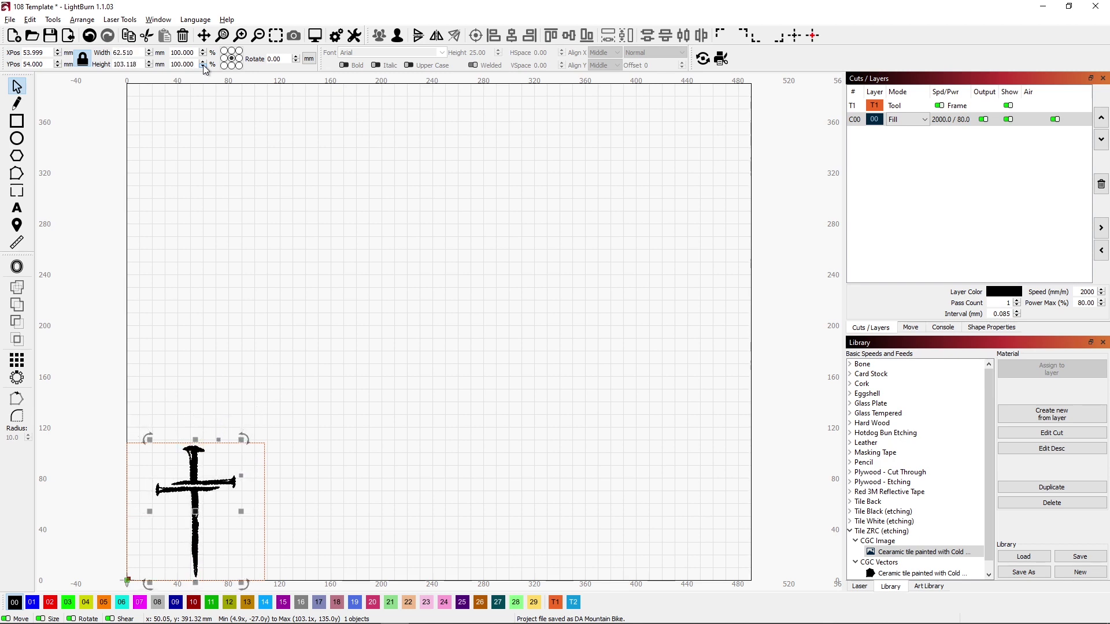
pyautogui.click(203, 67)
pyautogui.click(203, 66)
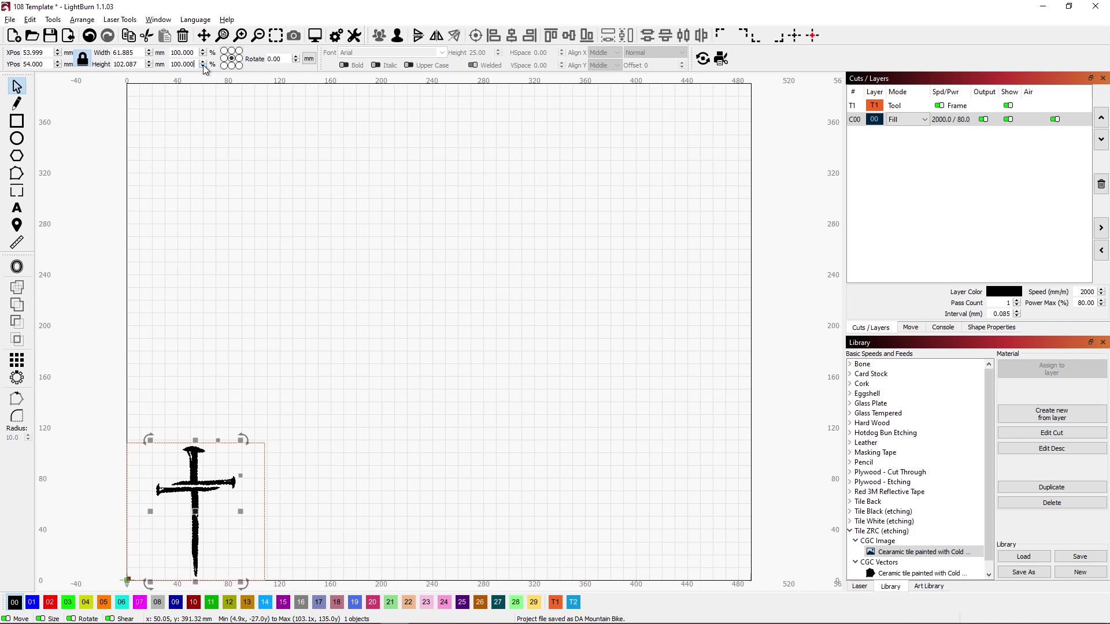
pyautogui.click(276, 36)
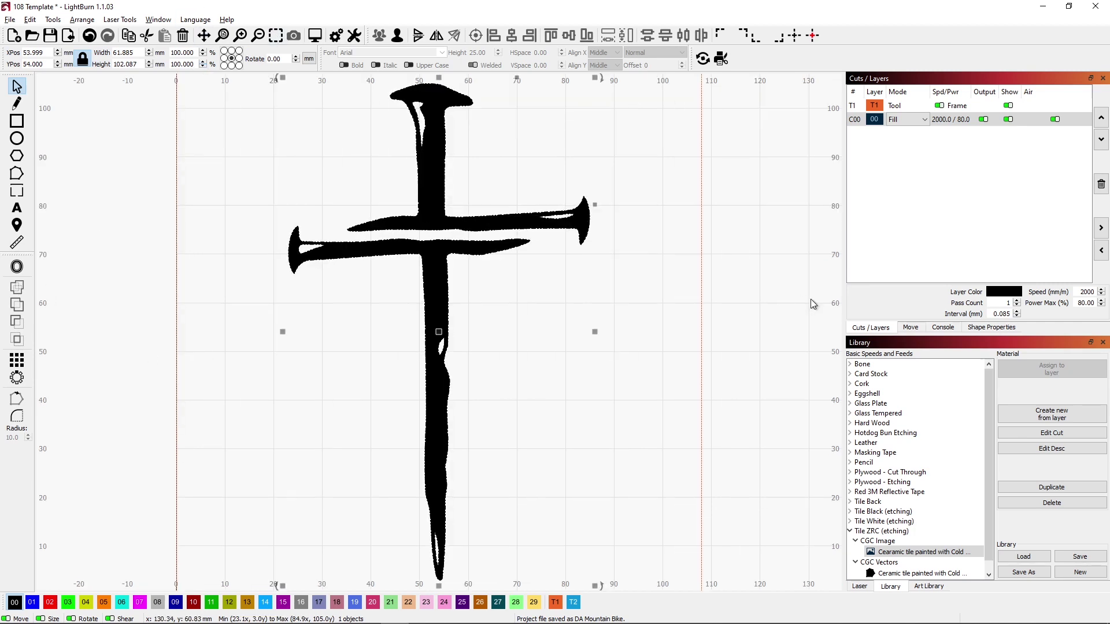
pyautogui.click(779, 287)
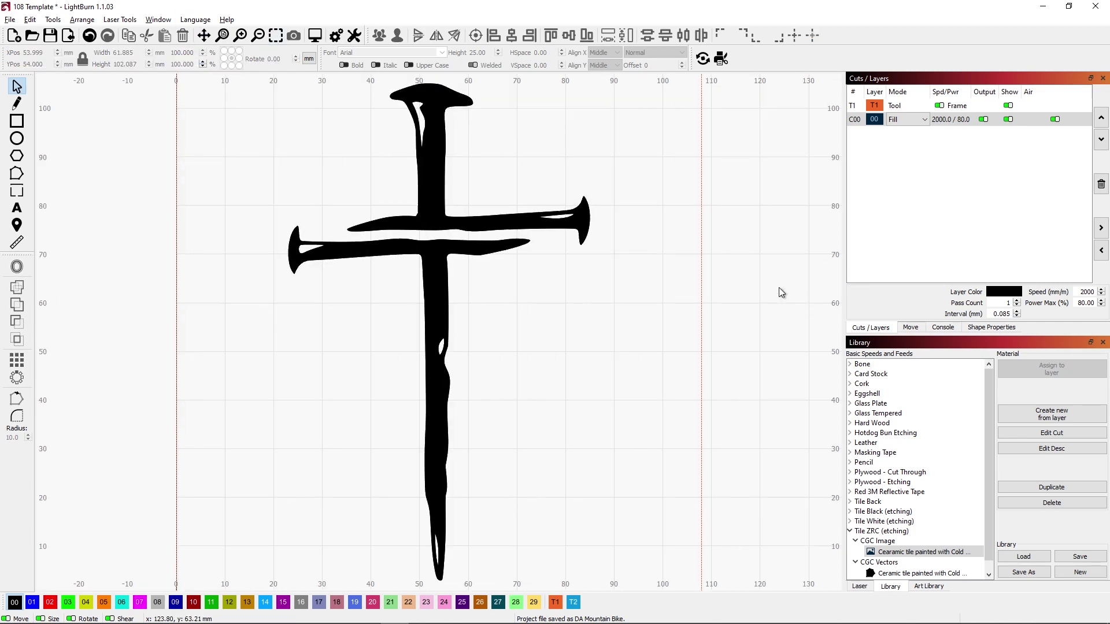
pyautogui.click(275, 37)
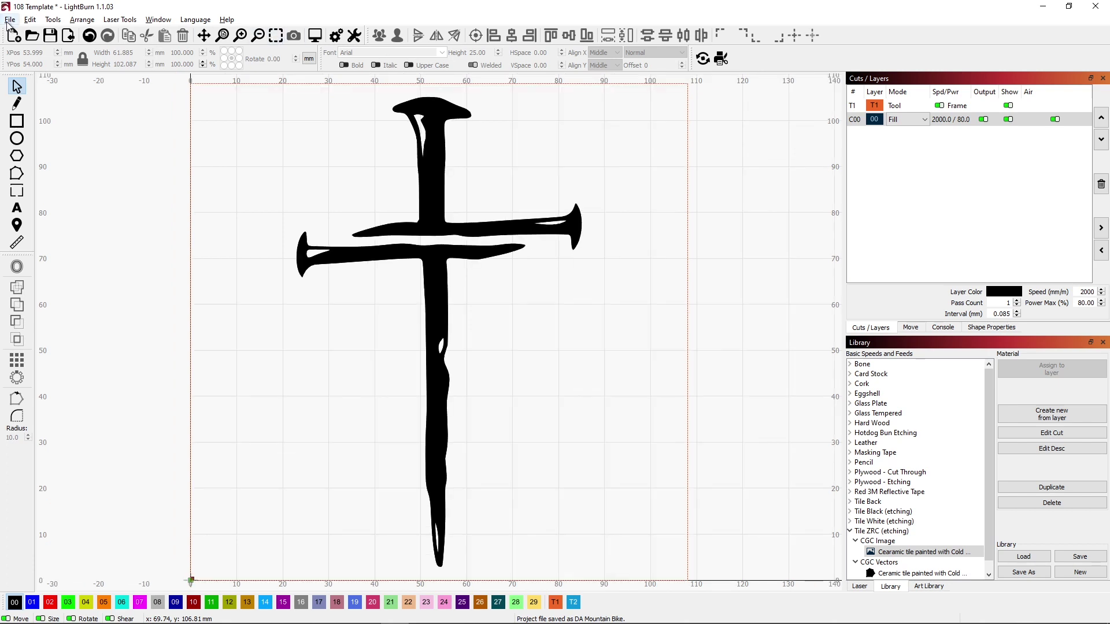
# Check the Cut Settings of fill layer C00 without changing them.
pyautogui.click(860, 123)
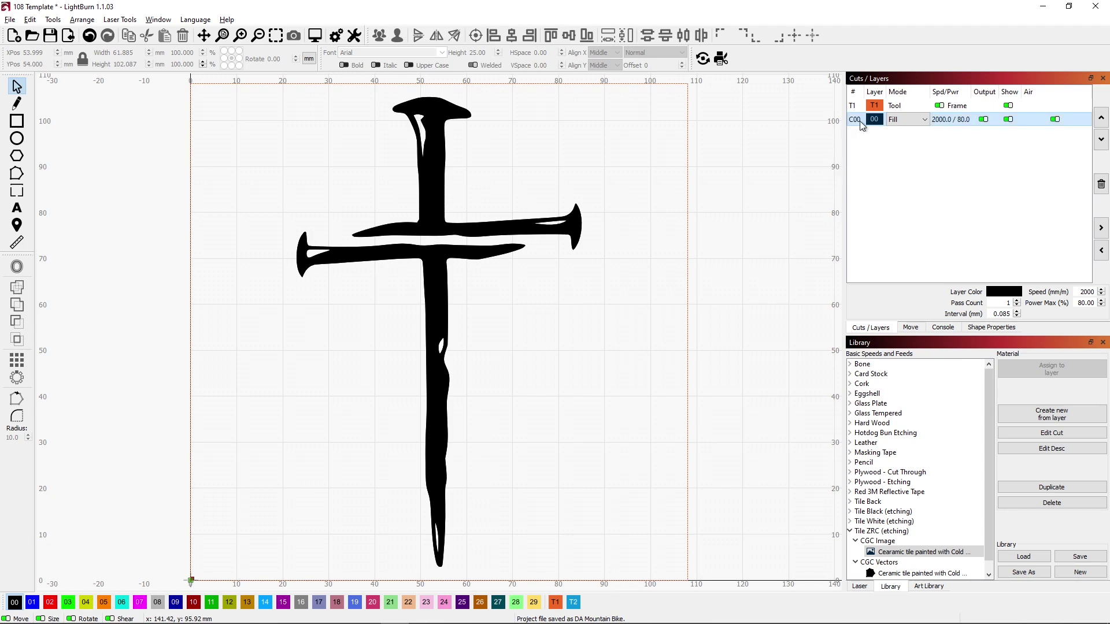
pyautogui.doubleClick(860, 123)
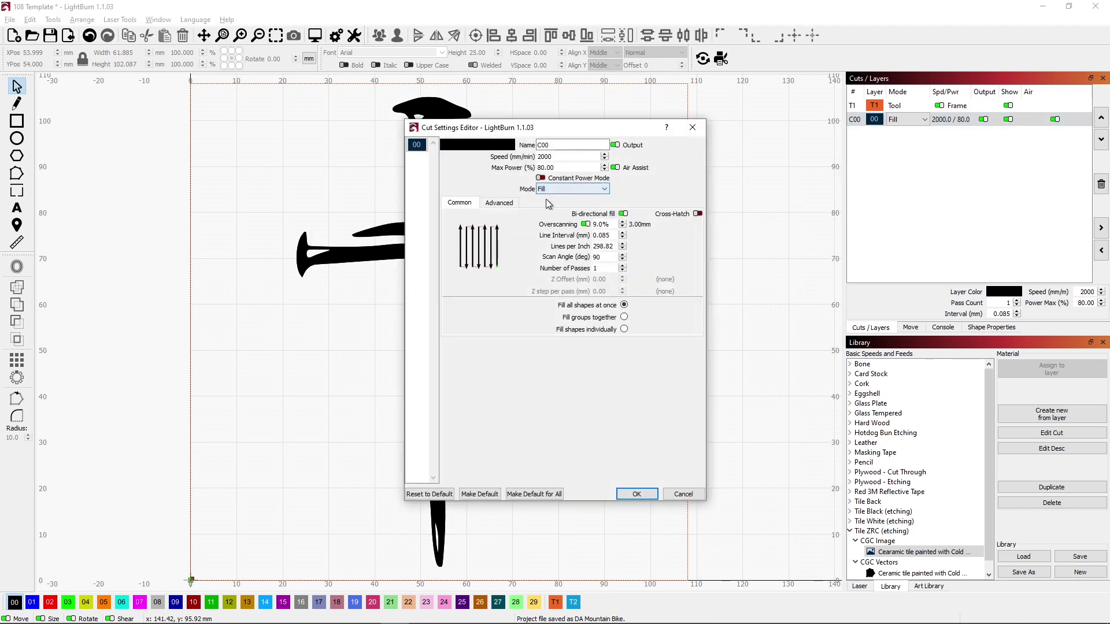
pyautogui.click(692, 127)
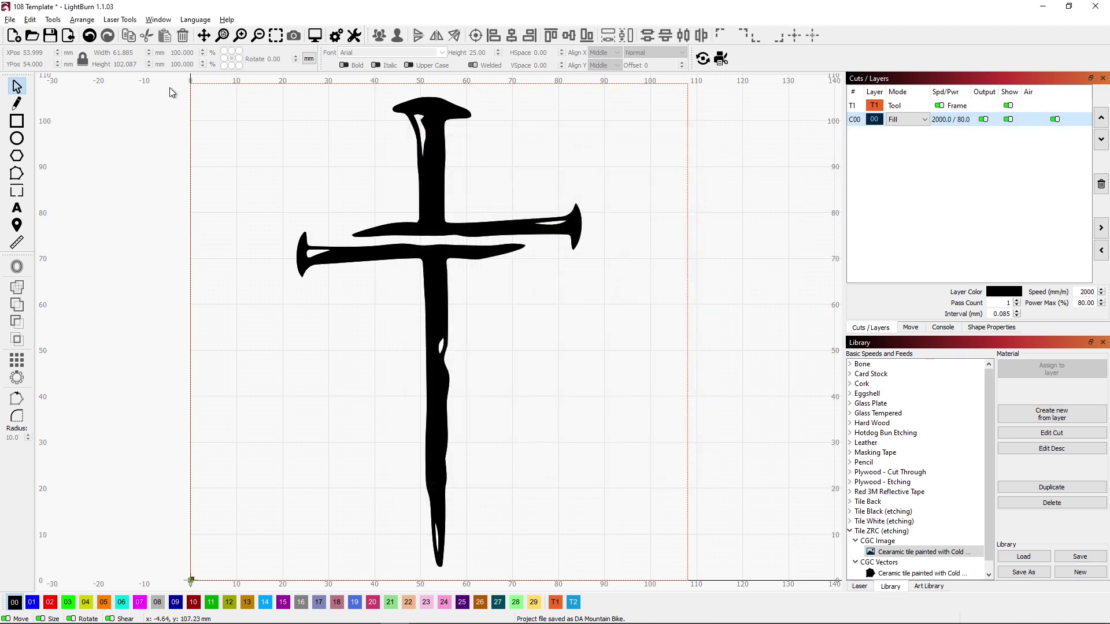
# Save the nail-cross project as DA Nail Cross.
pyautogui.click(8, 21)
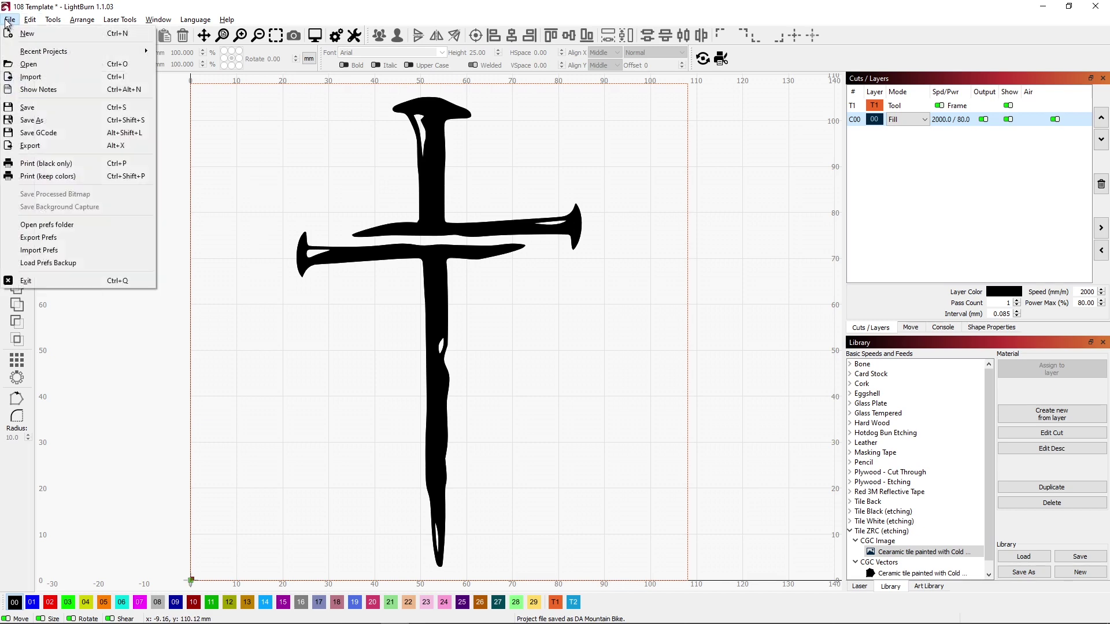
pyautogui.click(32, 121)
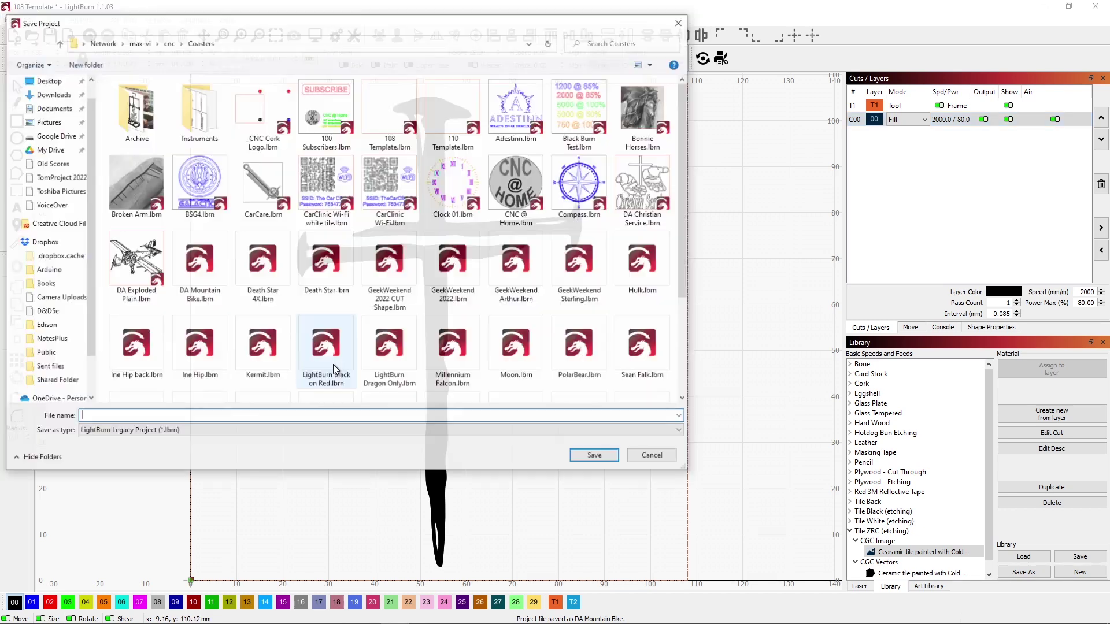
pyautogui.write('DA ')
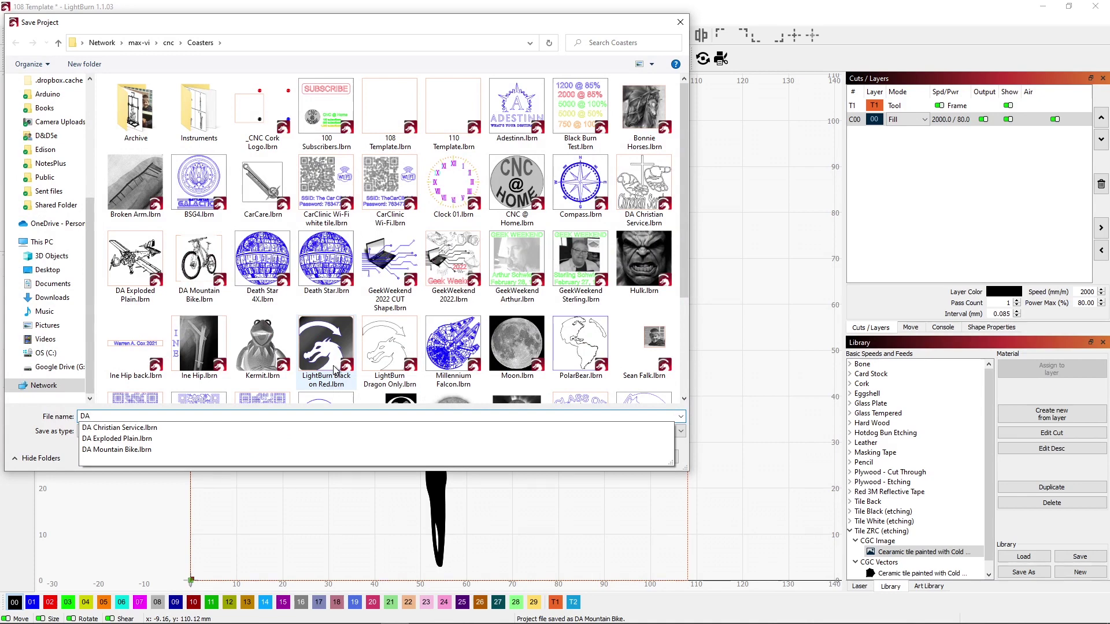
pyautogui.write('Nail')
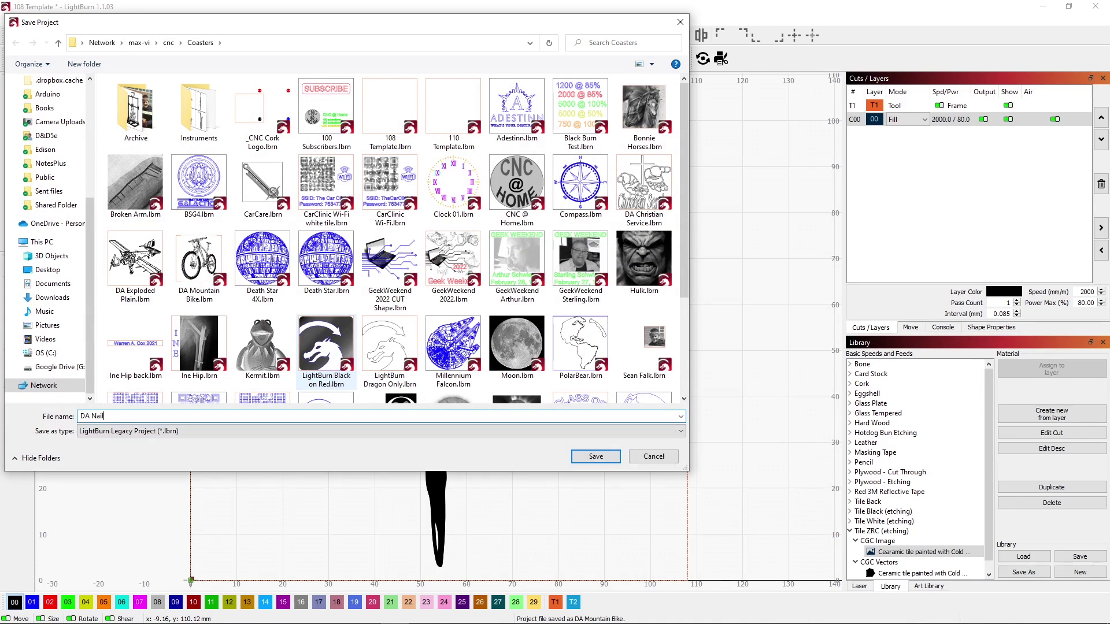
pyautogui.write(' Cross')
pyautogui.press('Return')
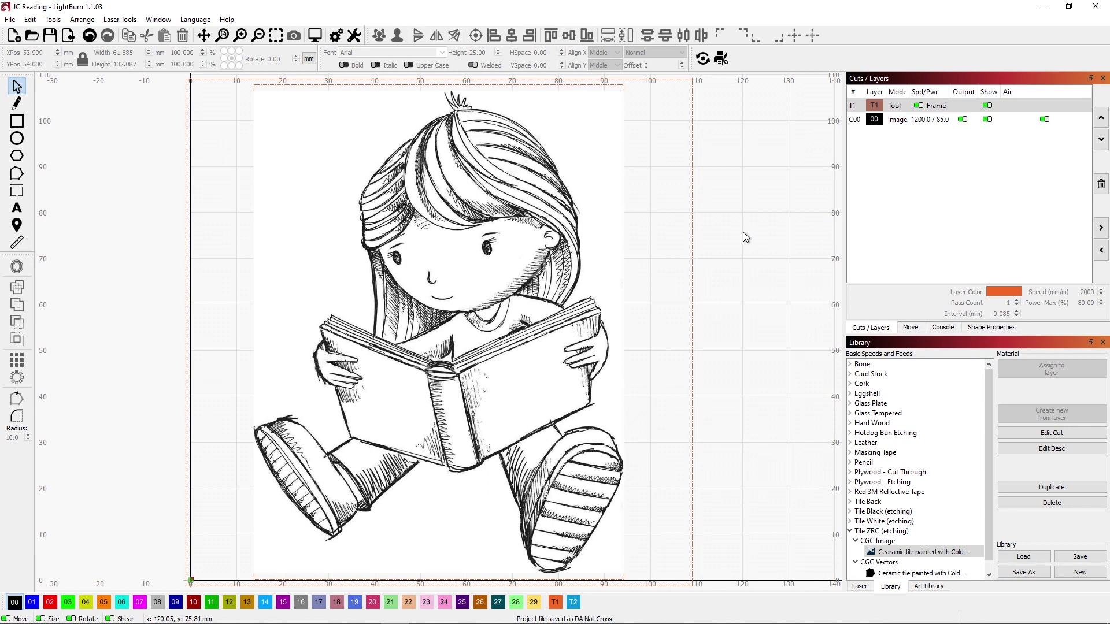
# Assign the Ceramic tile CGC Image preset (2000 mm/min, 80% power) to the reading girl's layer C00.
pyautogui.click(856, 125)
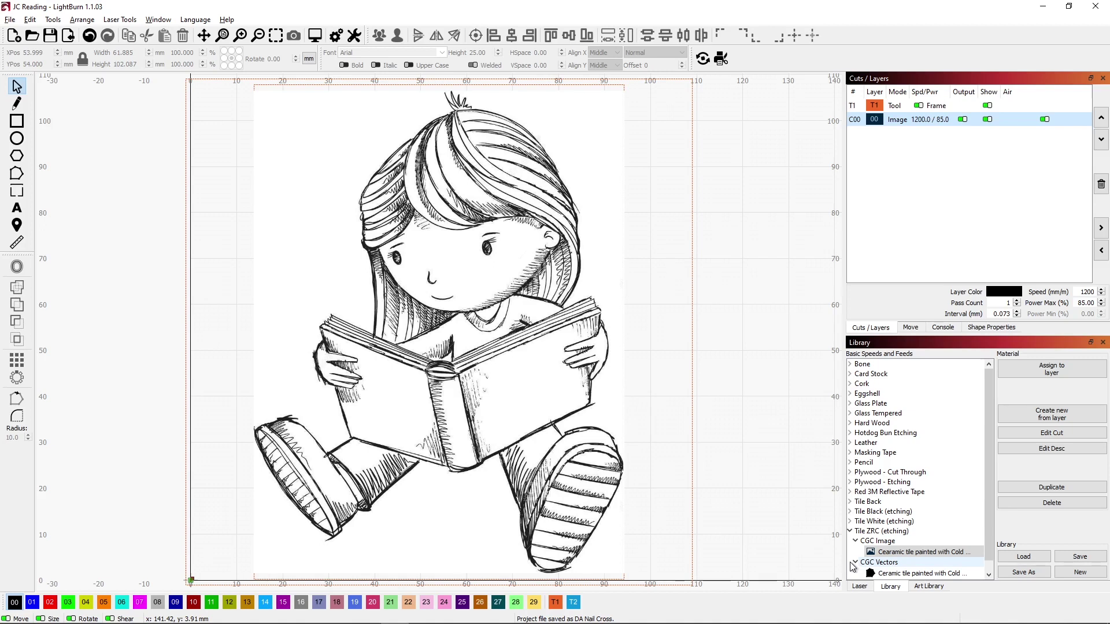
pyautogui.click(892, 554)
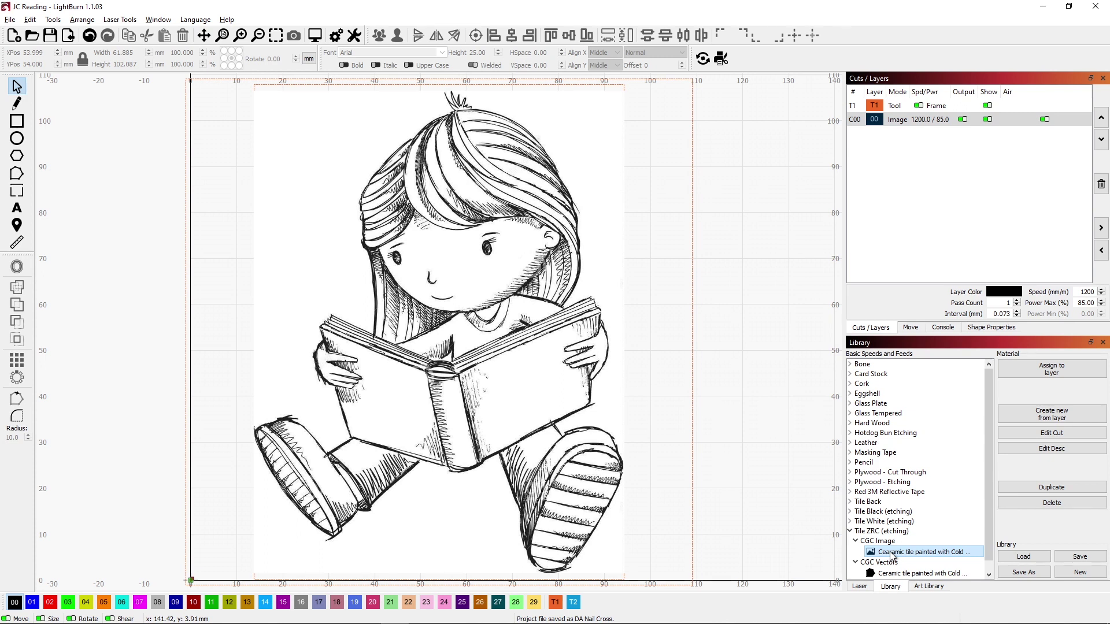
pyautogui.click(1039, 372)
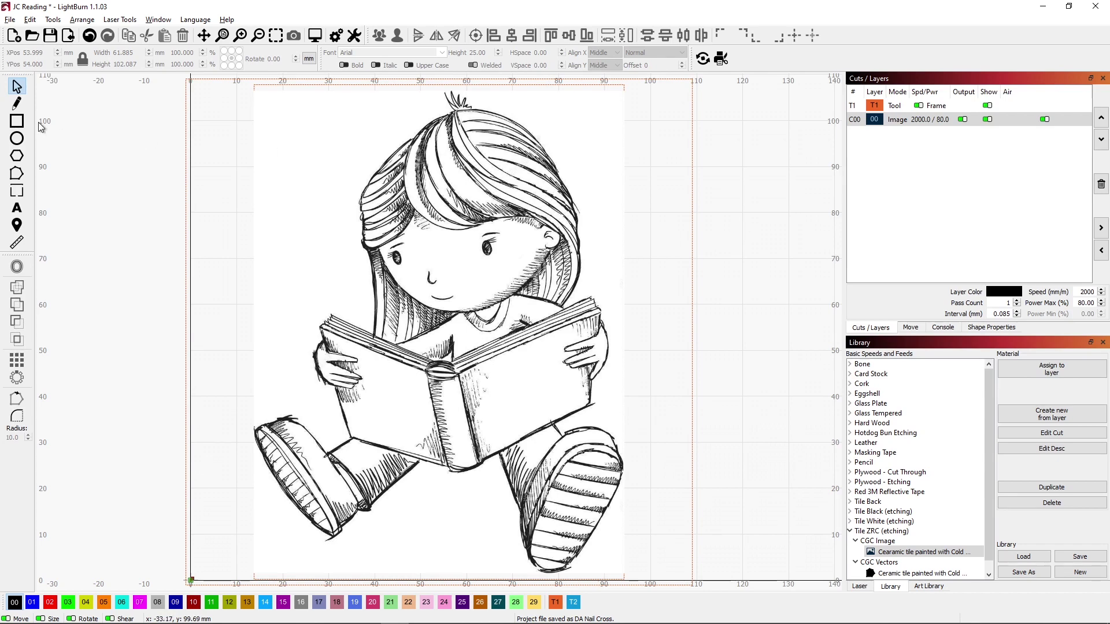
pyautogui.click(10, 20)
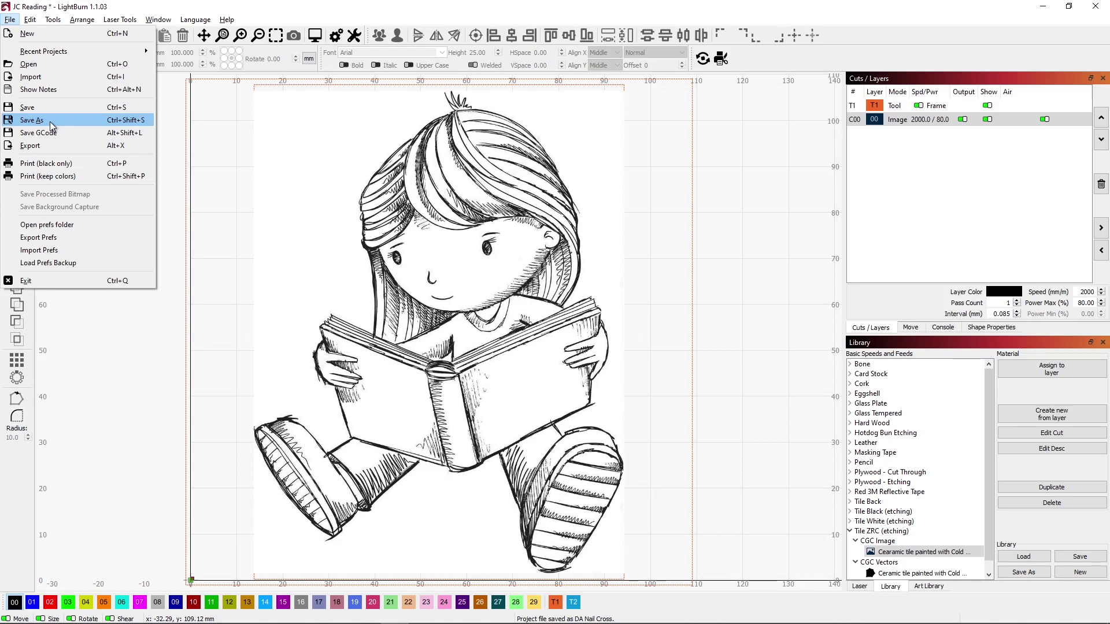
# Save the reading-girl project as DA Reading Girl in the Coasters folder.
pyautogui.click(50, 121)
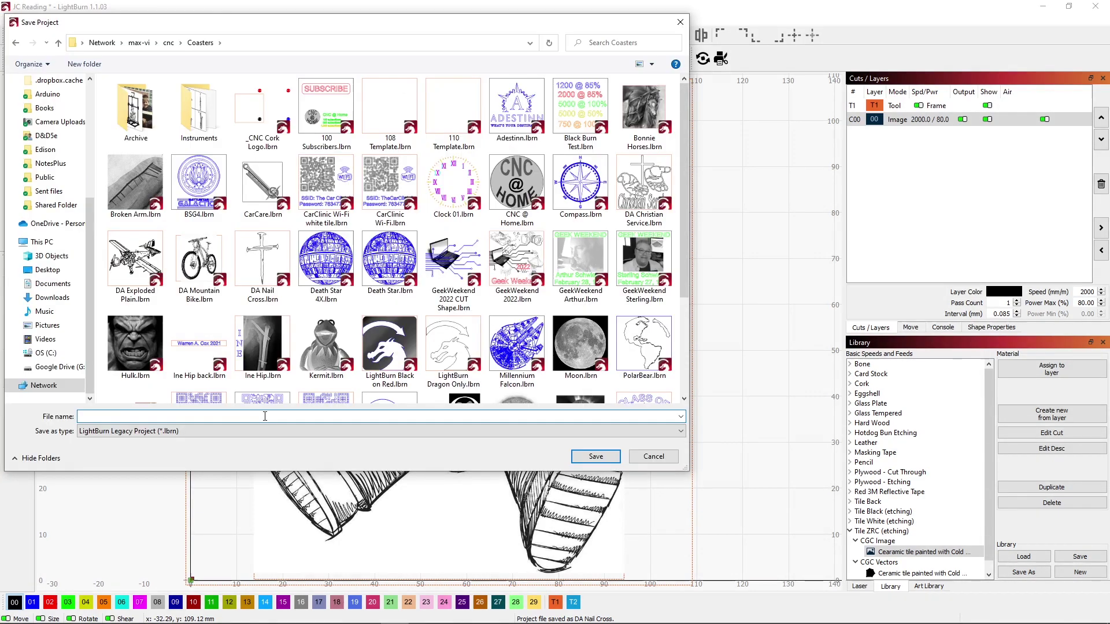
pyautogui.write('DA Reading Girl')
pyautogui.press('Return')
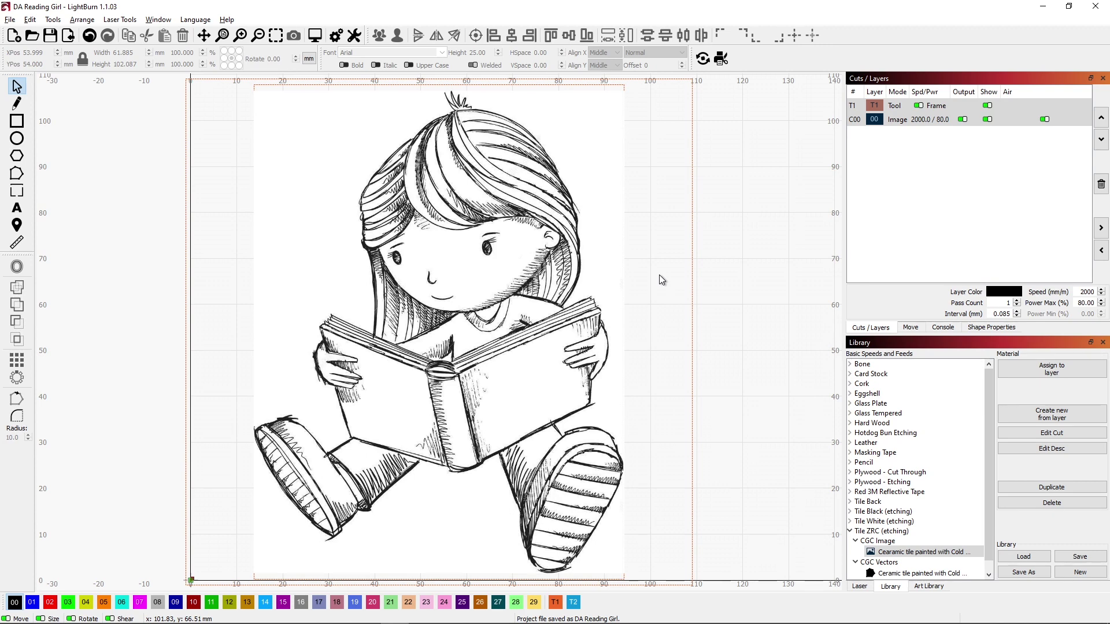
pyautogui.click(12, 22)
# Reopen 108 Template from recent projects and paste in the 141.1 × 164.4 mm tulip image.
pyautogui.moveTo(55, 53)
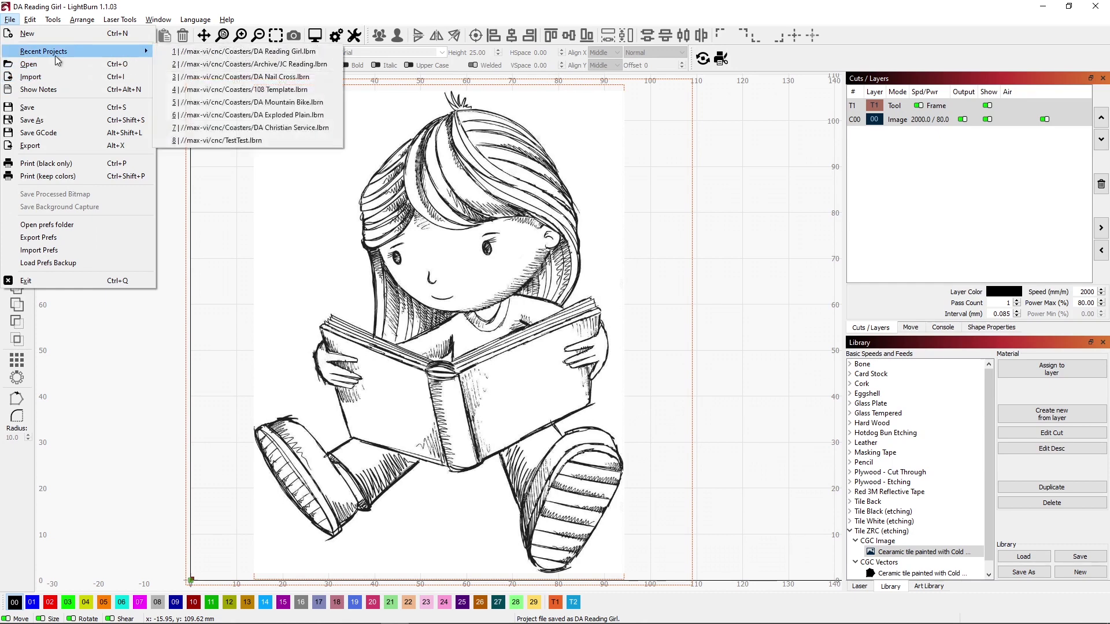
pyautogui.click(234, 93)
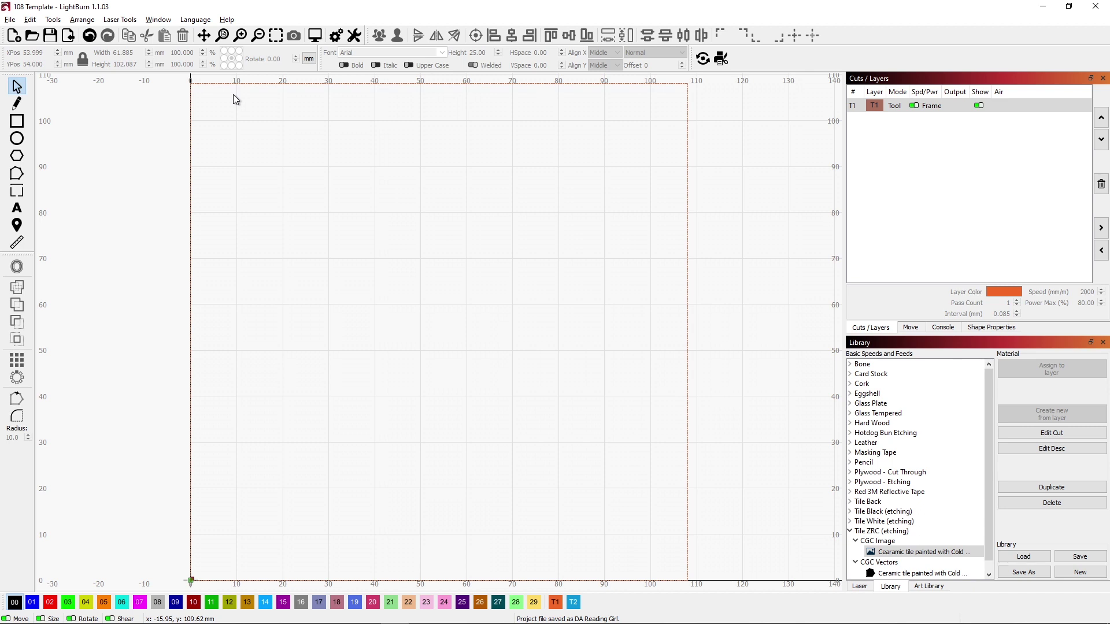
pyautogui.hotkey('ctrl', 'v')
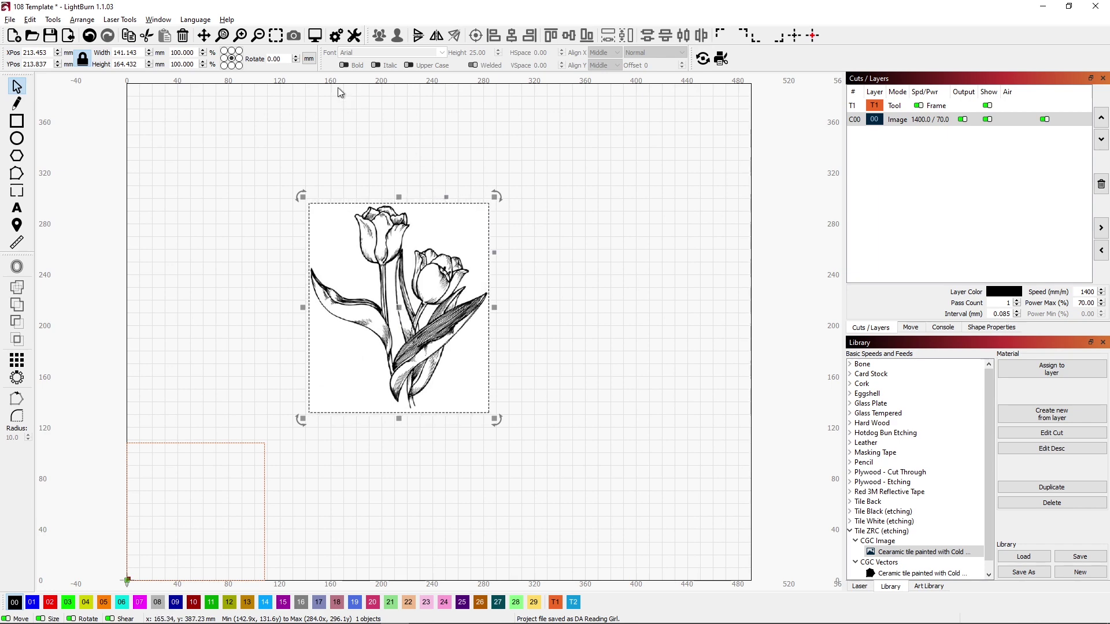
# Trace the tulip sketch into 138.7 × 159.1 mm vector outlines on Fill layer 00, deleting the original image.
pyautogui.click(277, 36)
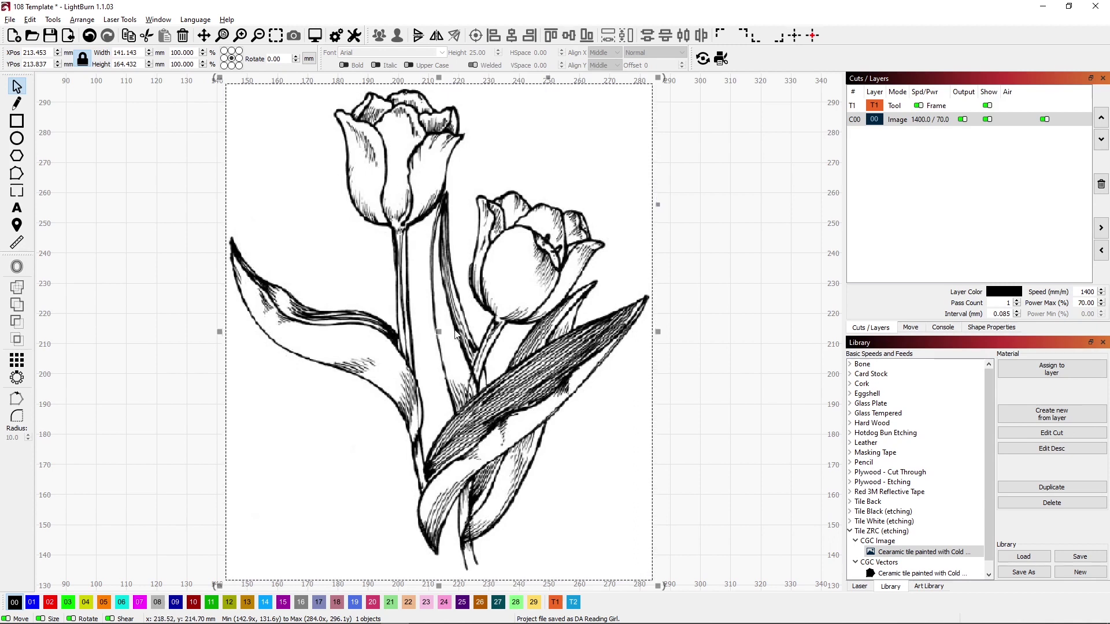
pyautogui.rightClick(491, 305)
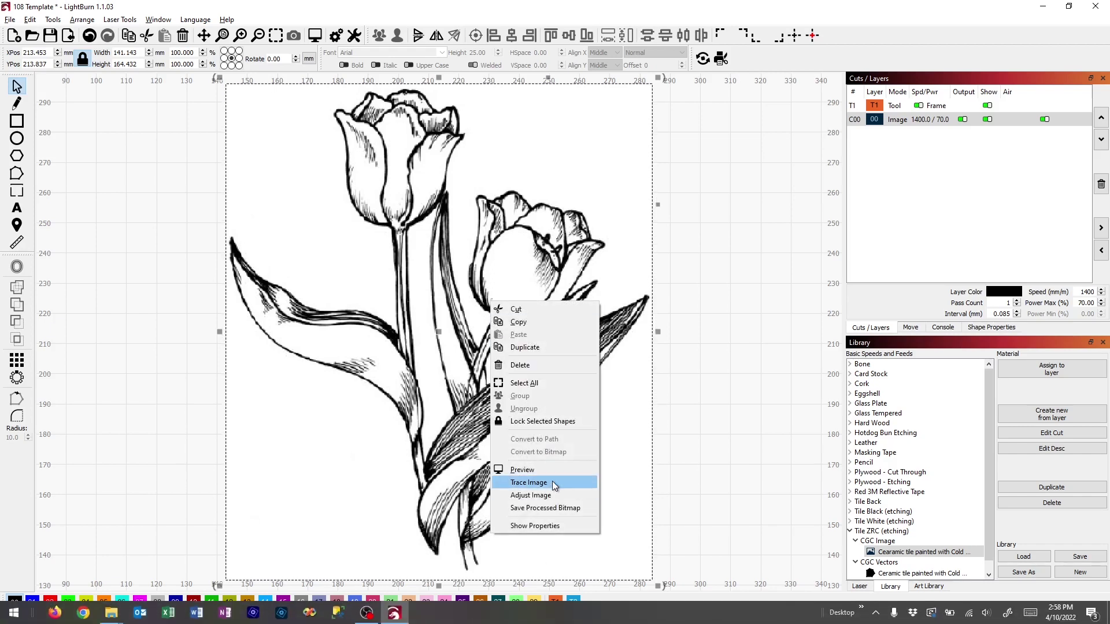
pyautogui.click(546, 483)
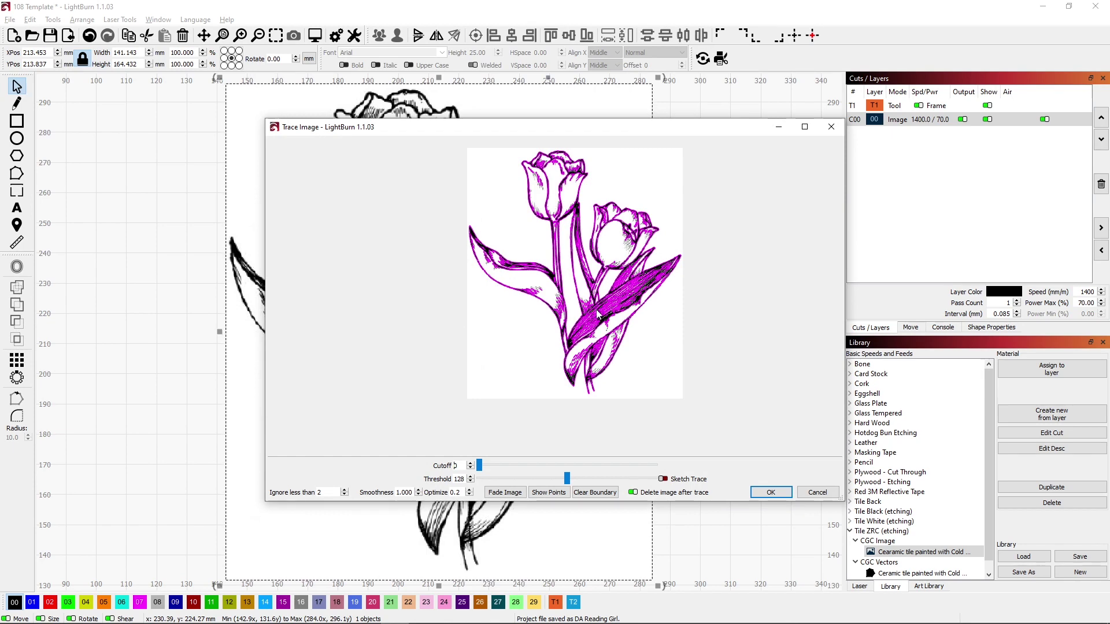
pyautogui.click(805, 127)
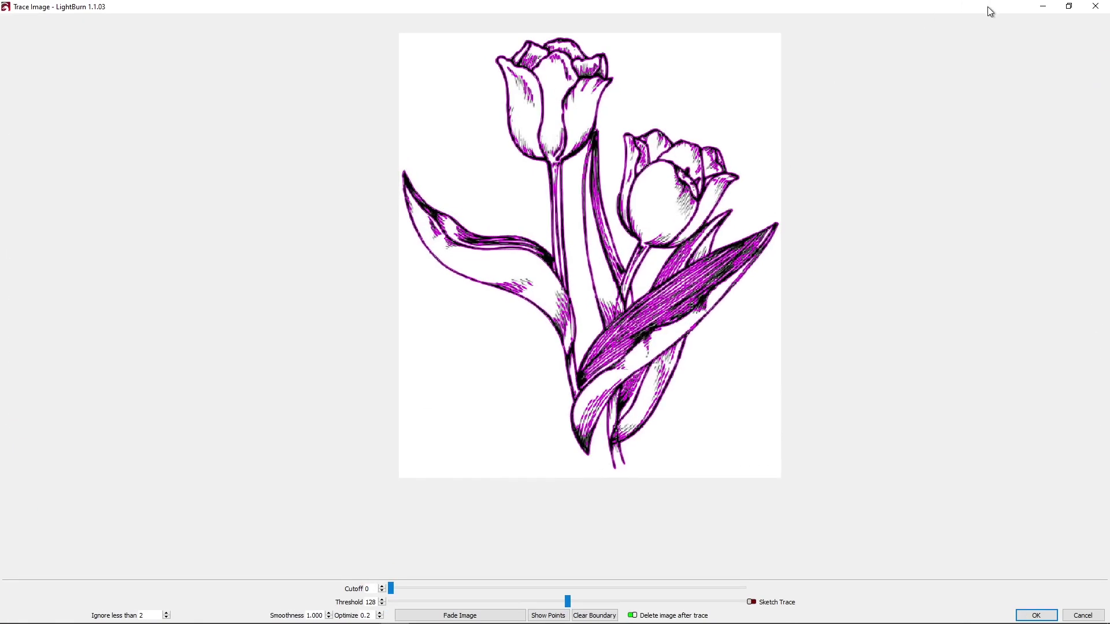
pyautogui.click(1097, 7)
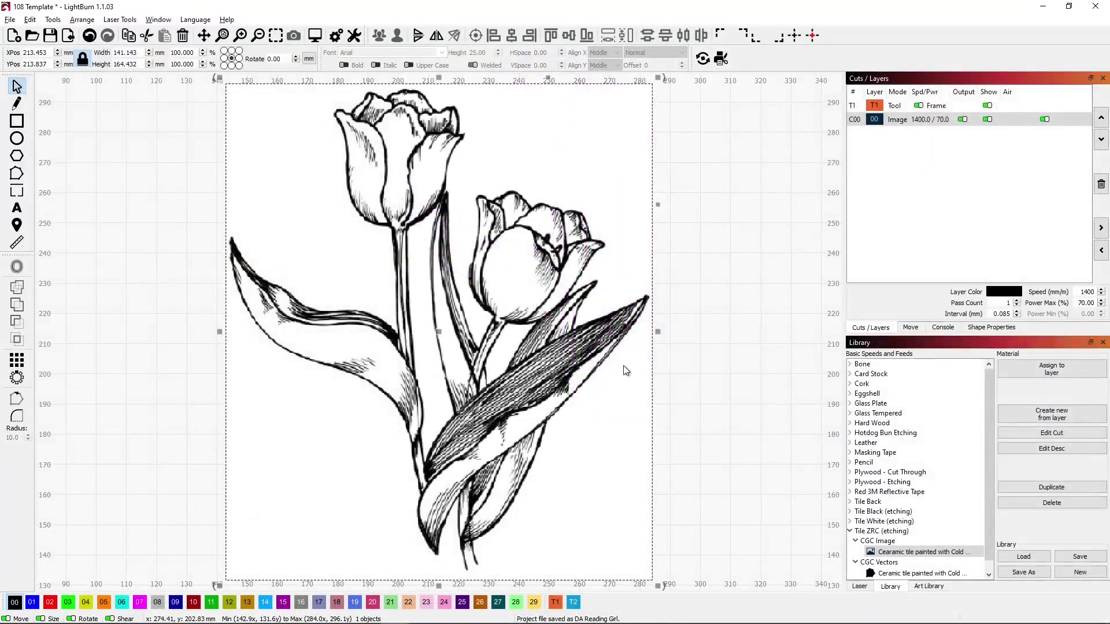
pyautogui.rightClick(557, 359)
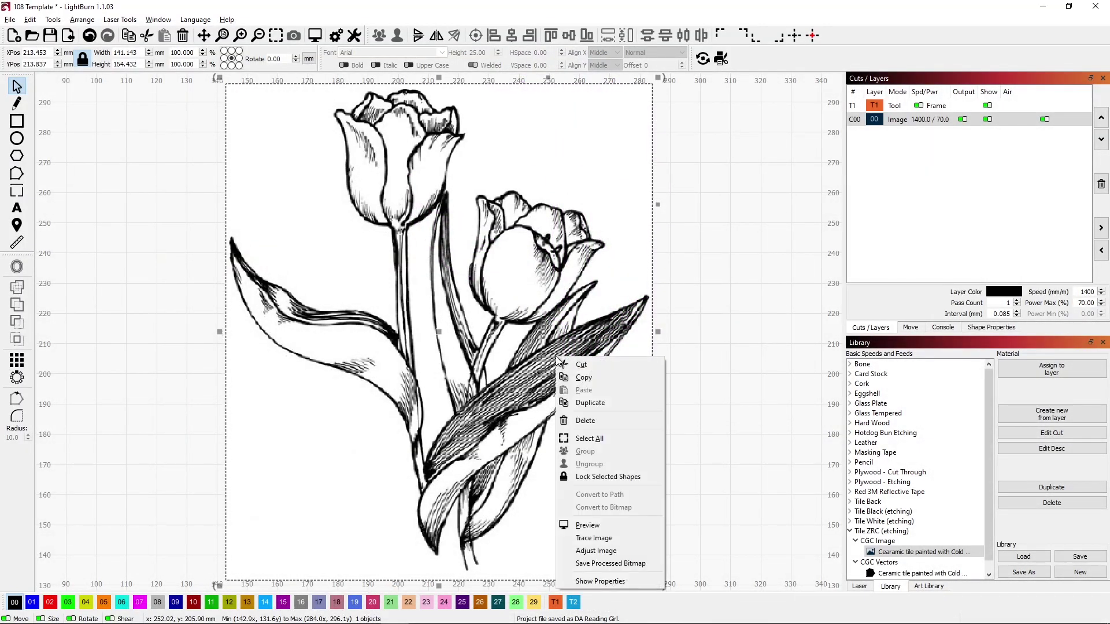
pyautogui.click(584, 538)
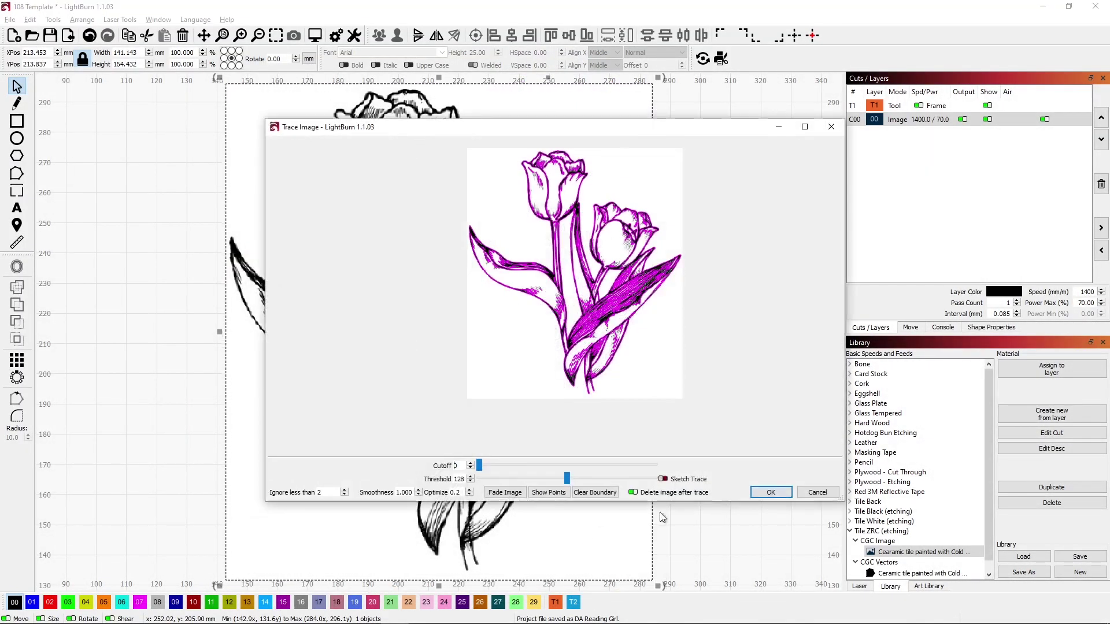
pyautogui.click(762, 491)
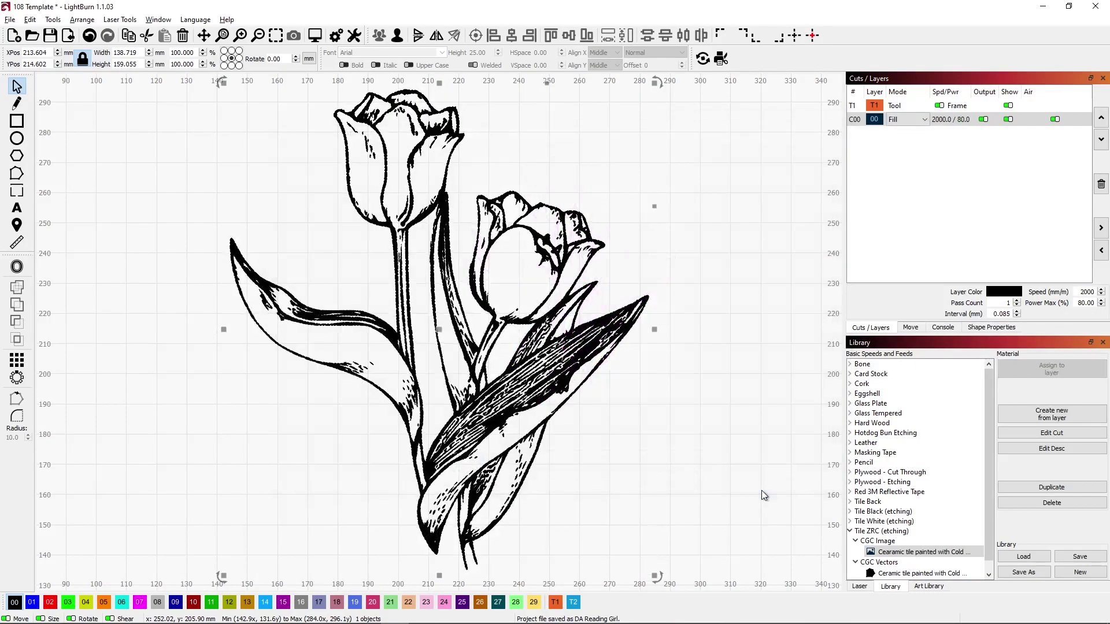
# Move the traced tulip onto the coaster frame, centred at X 54, Y 54.
pyautogui.click(666, 423)
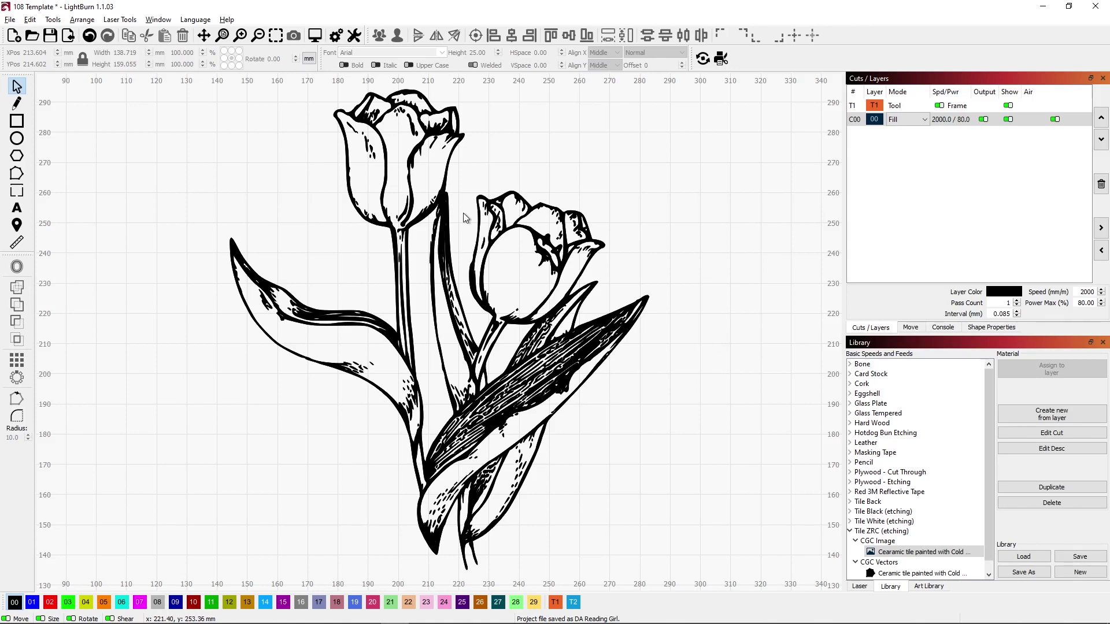
pyautogui.click(528, 319)
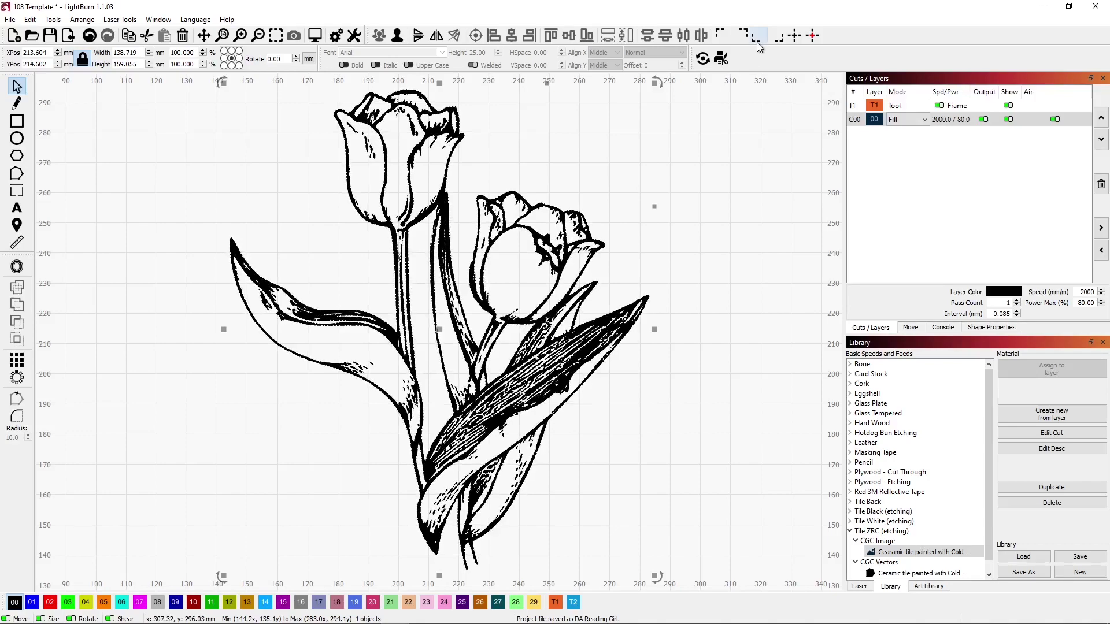
pyautogui.click(275, 36)
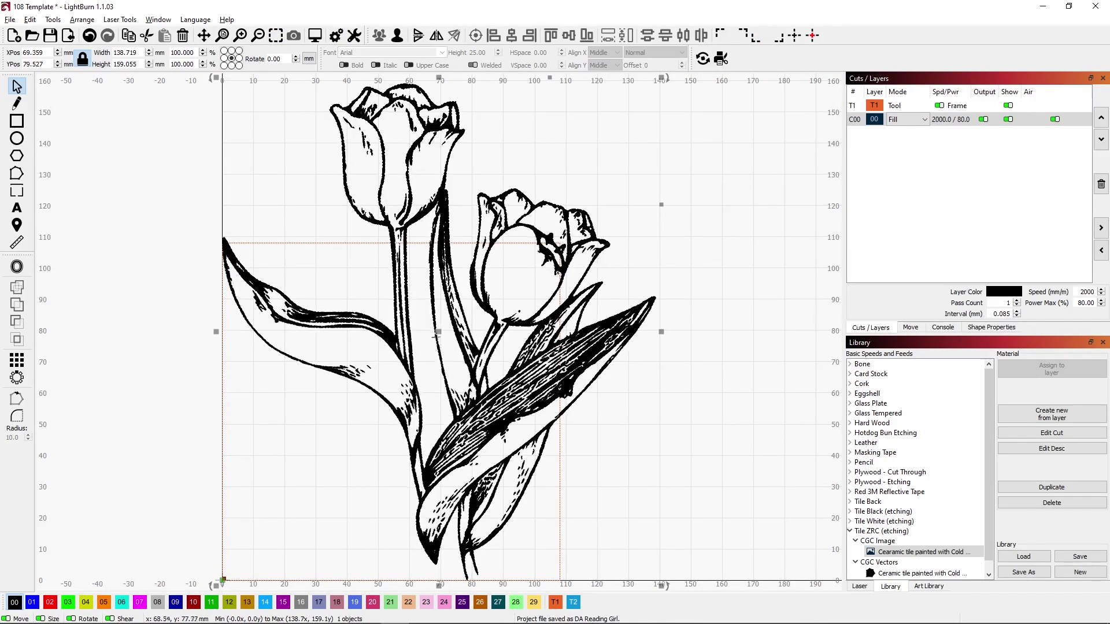
pyautogui.moveTo(438, 333); pyautogui.dragTo(388, 409)
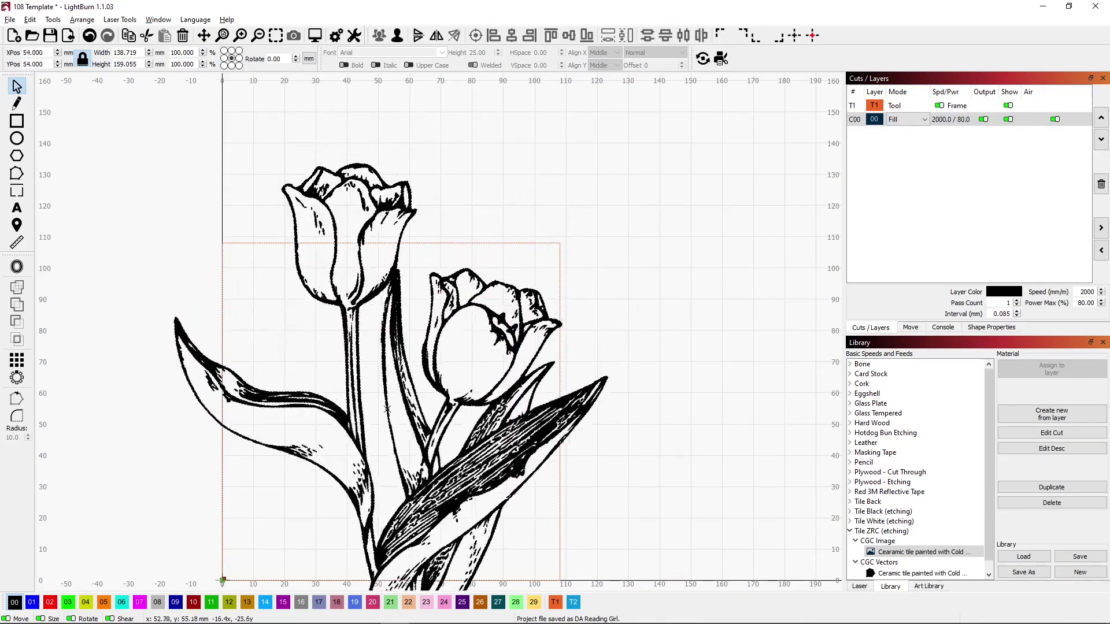
pyautogui.click(387, 413)
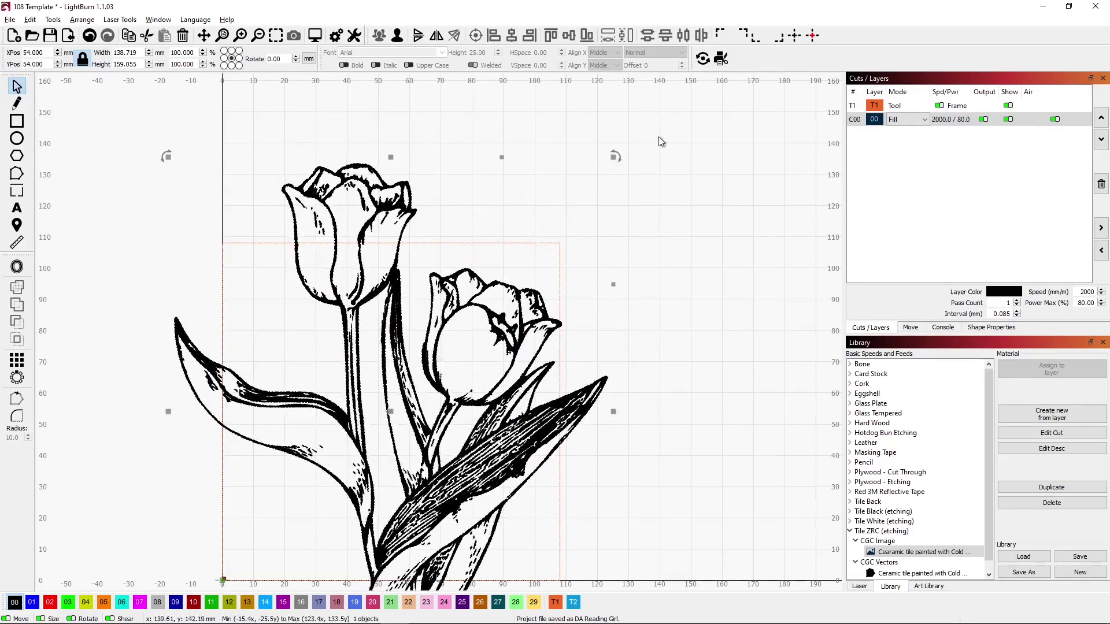
# Lower the tulip's height percentage until it measures 89.1 × 102.2 mm inside the 108 mm frame.
pyautogui.click(203, 66)
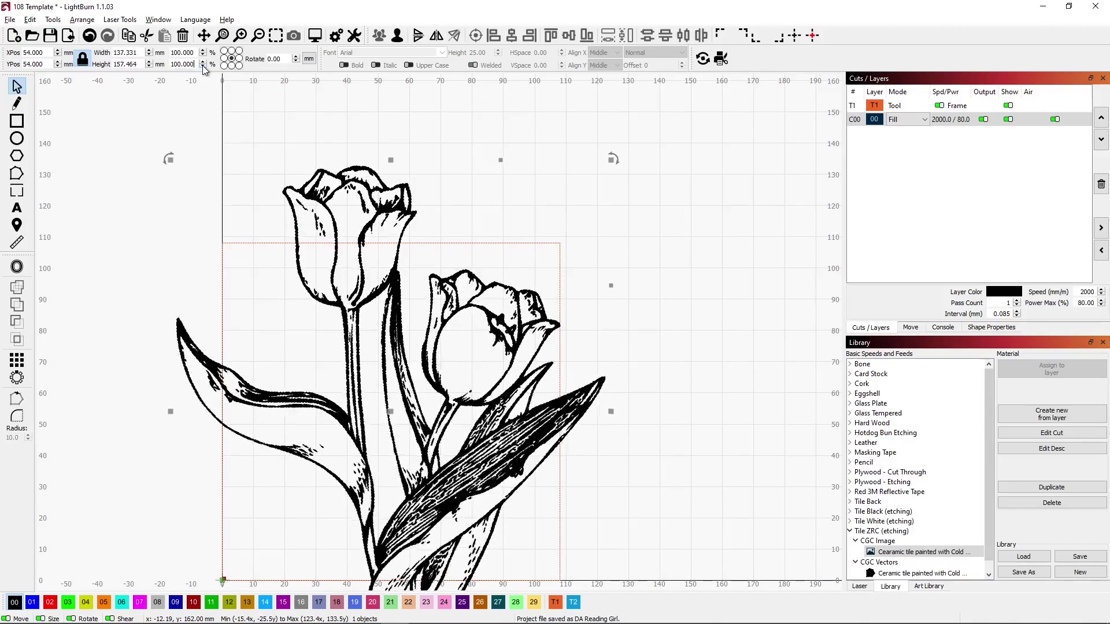
pyautogui.click(203, 67)
pyautogui.click(203, 66)
pyautogui.click(203, 67)
pyautogui.click(203, 66)
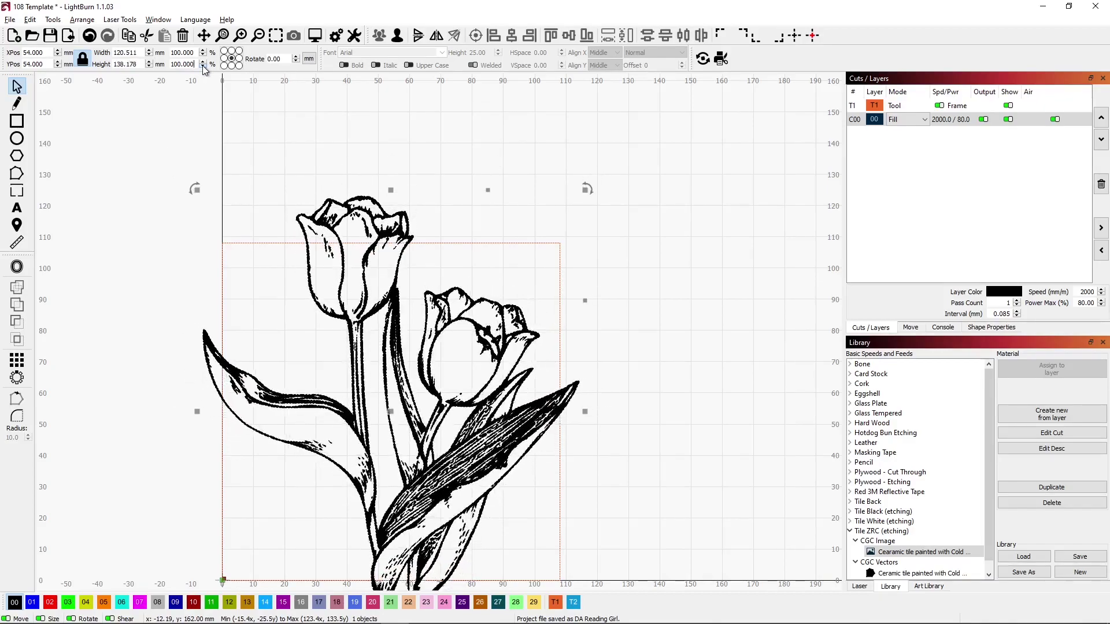
pyautogui.click(203, 66)
pyautogui.click(202, 66)
pyautogui.click(203, 67)
pyautogui.click(202, 67)
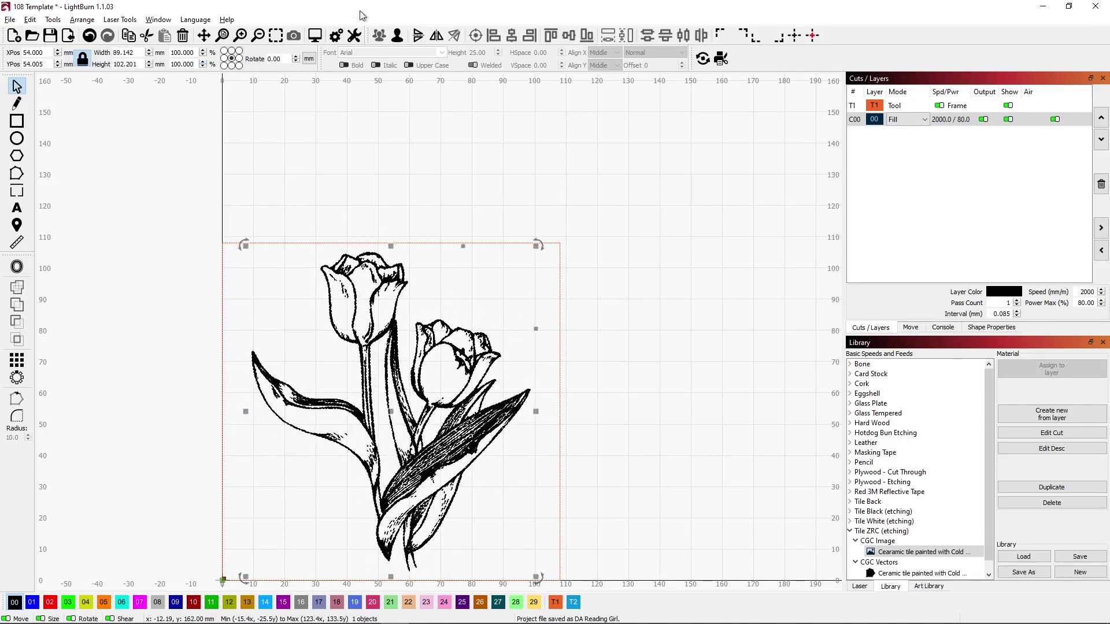
pyautogui.click(689, 232)
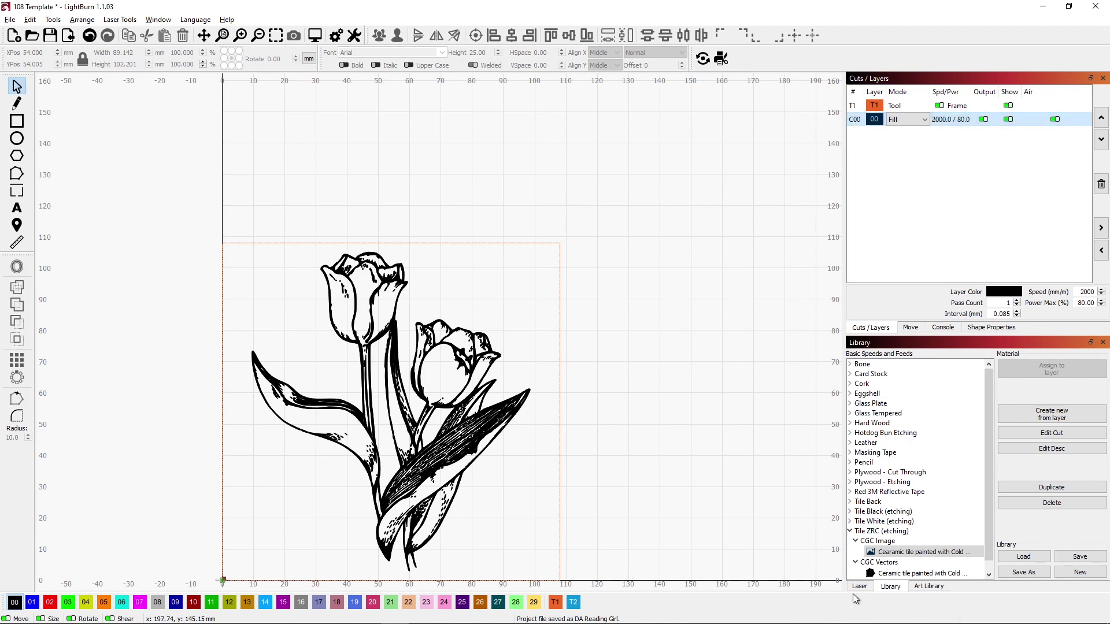
# Assign the CGC Vectors ceramic tile material to the tulip layer and save the project as DA Tulip.
pyautogui.click(896, 574)
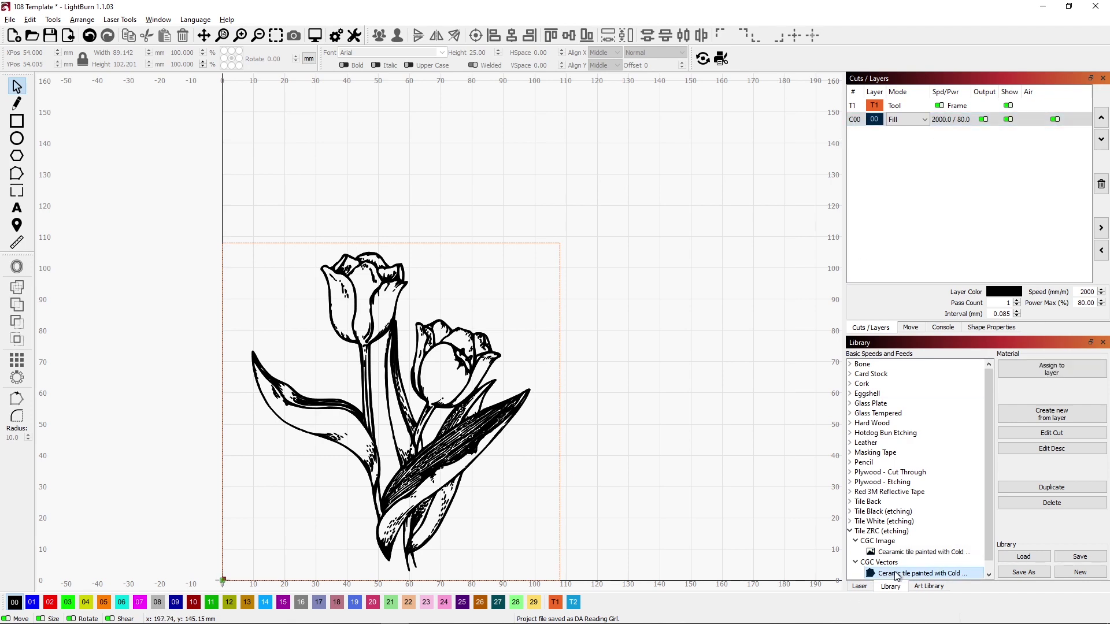
pyautogui.click(1055, 372)
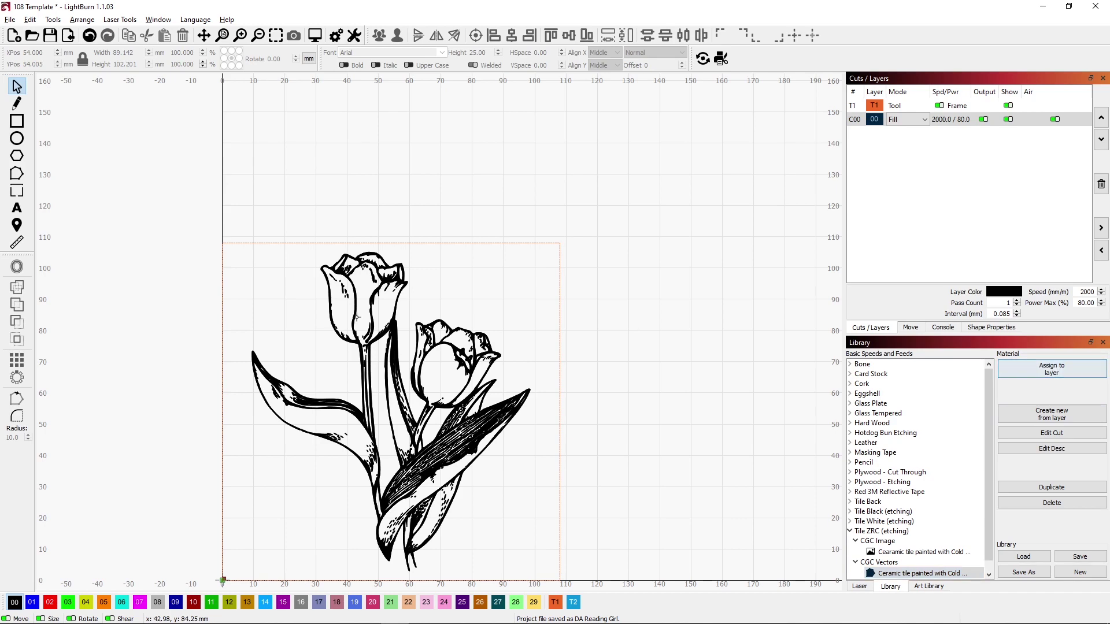
pyautogui.click(8, 19)
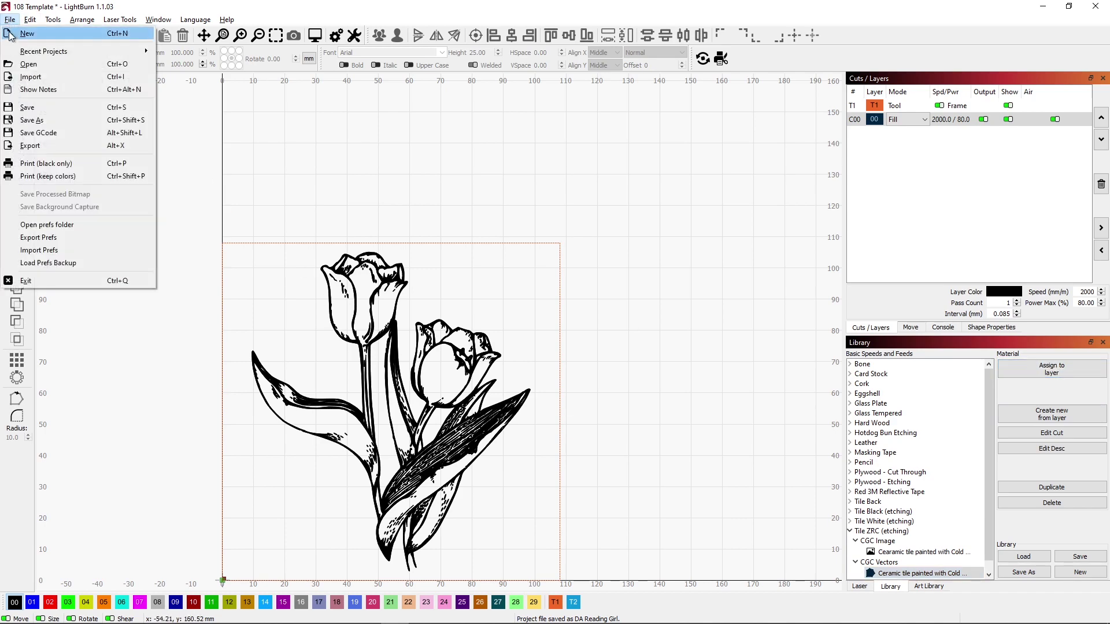
pyautogui.click(62, 125)
pyautogui.write('DA')
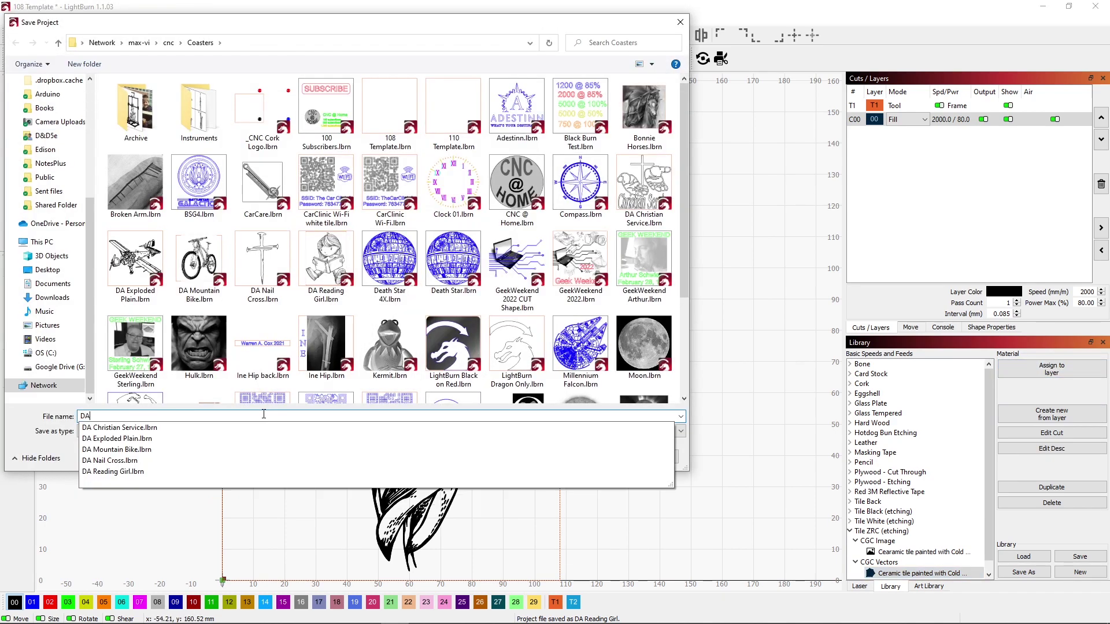
pyautogui.write(' Tulip')
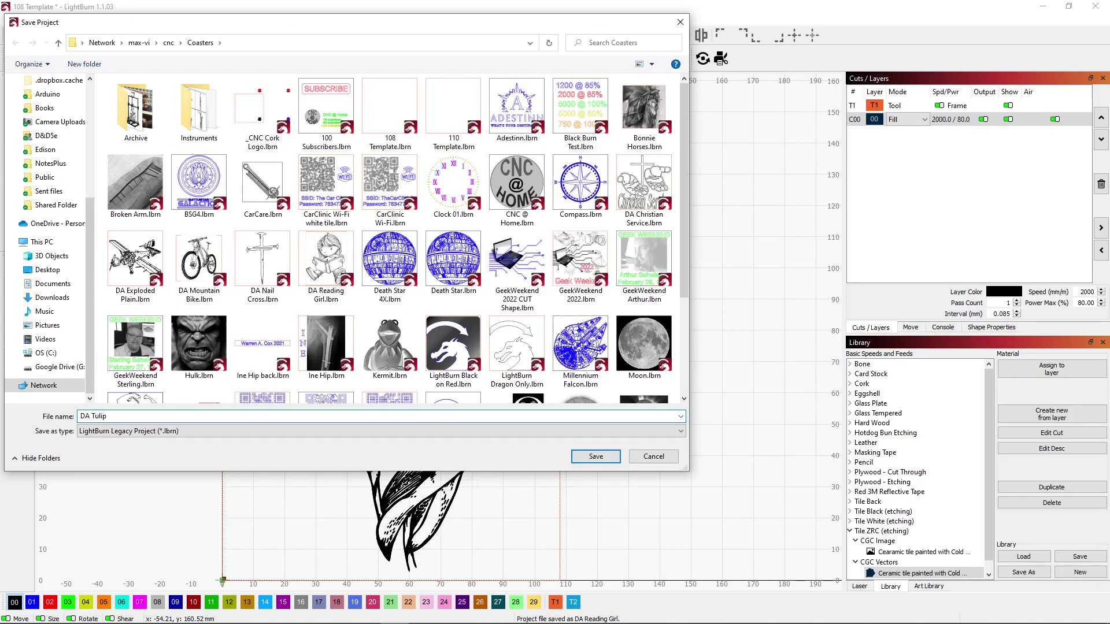
pyautogui.press('Return')
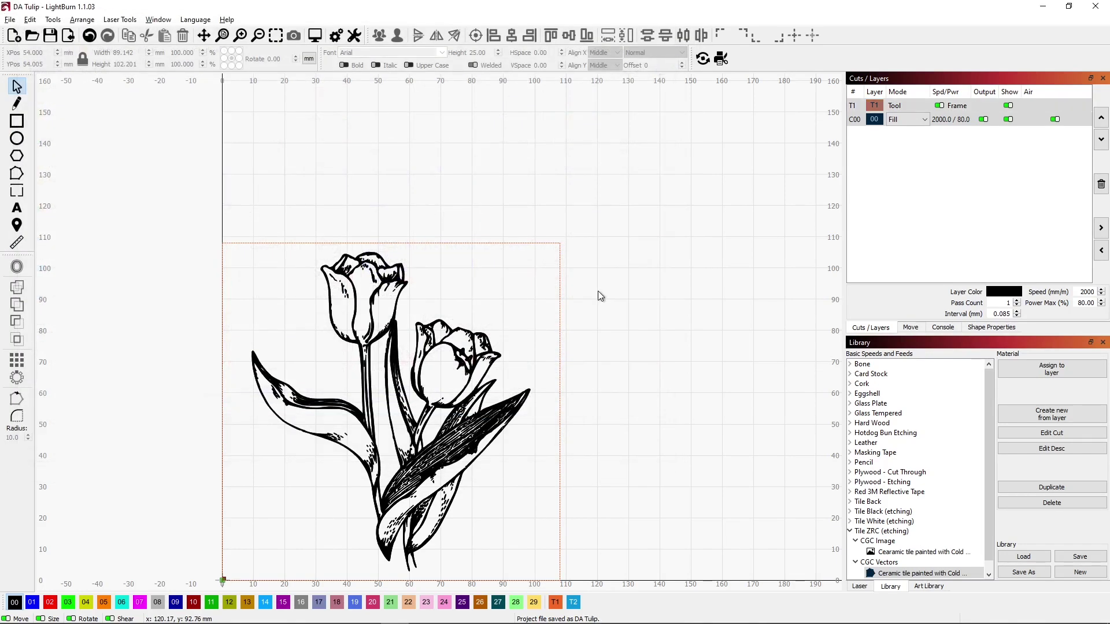